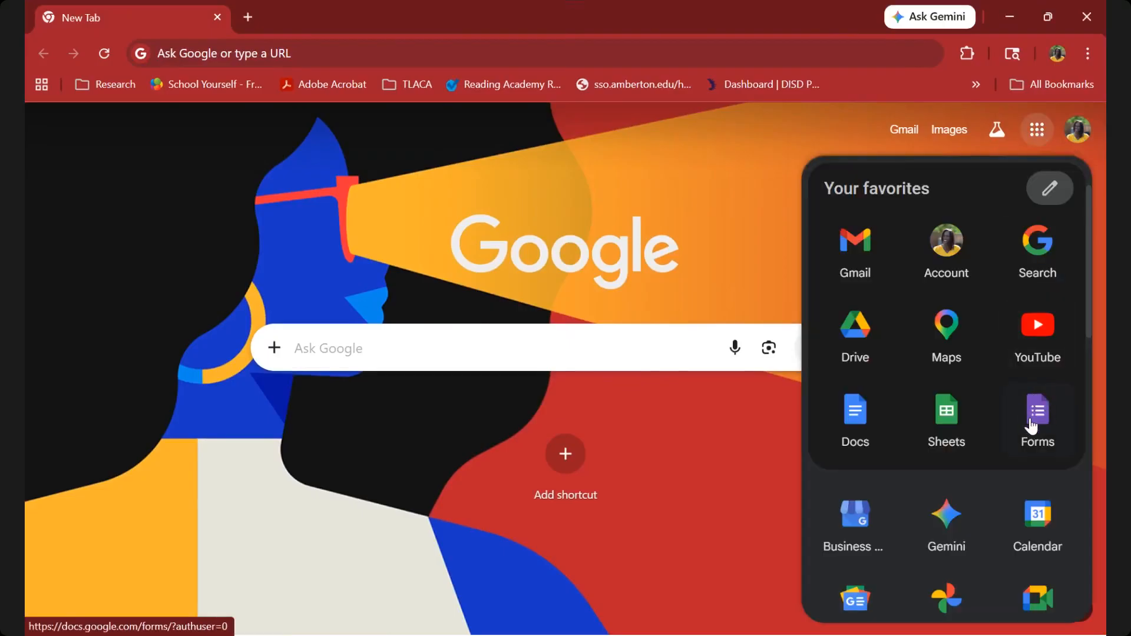
# Look through the Google apps available in the app launcher.
pyautogui.scroll(-8, 1031, 425)
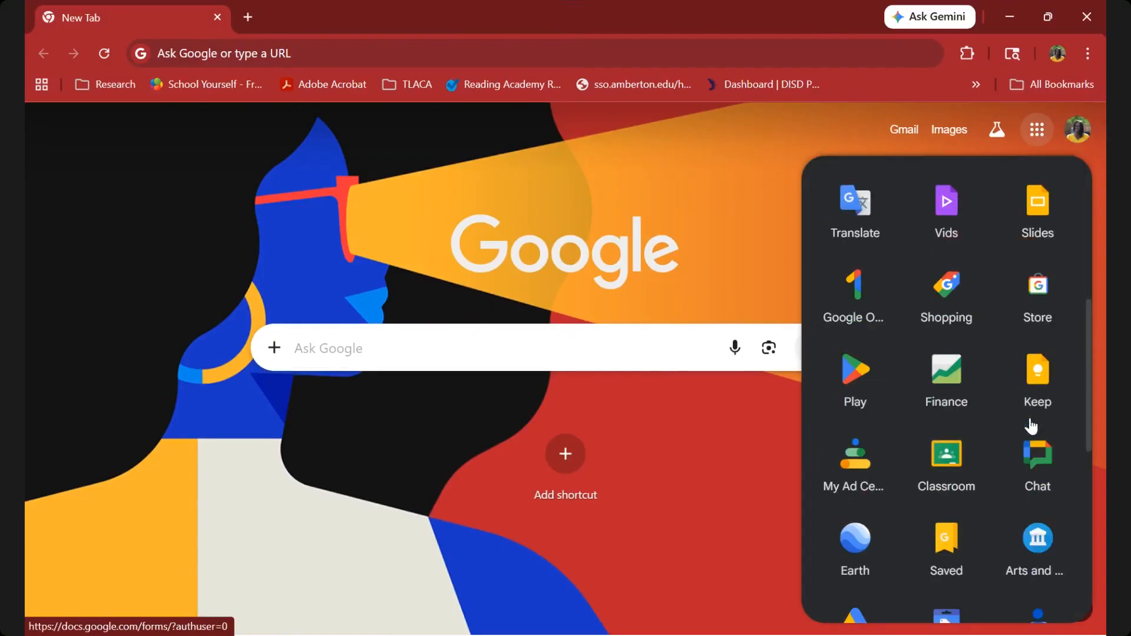
pyautogui.scroll(8, 1031, 425)
pyautogui.scroll(-9, 1031, 425)
pyautogui.scroll(-7, 1031, 425)
pyautogui.scroll(3, 1030, 426)
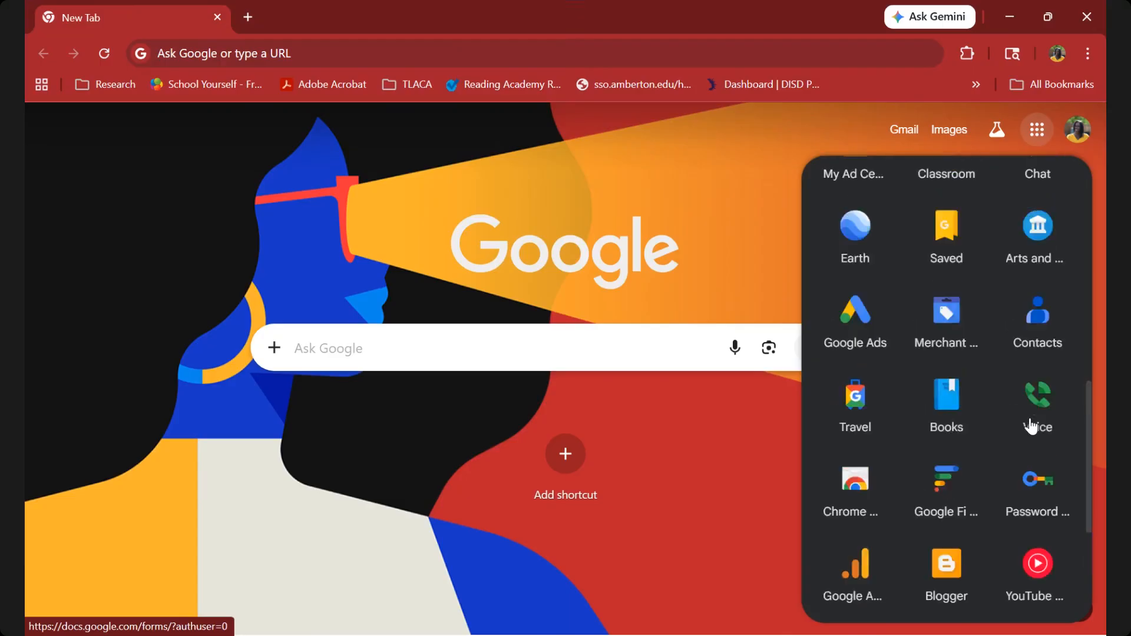
pyautogui.scroll(10, 1030, 425)
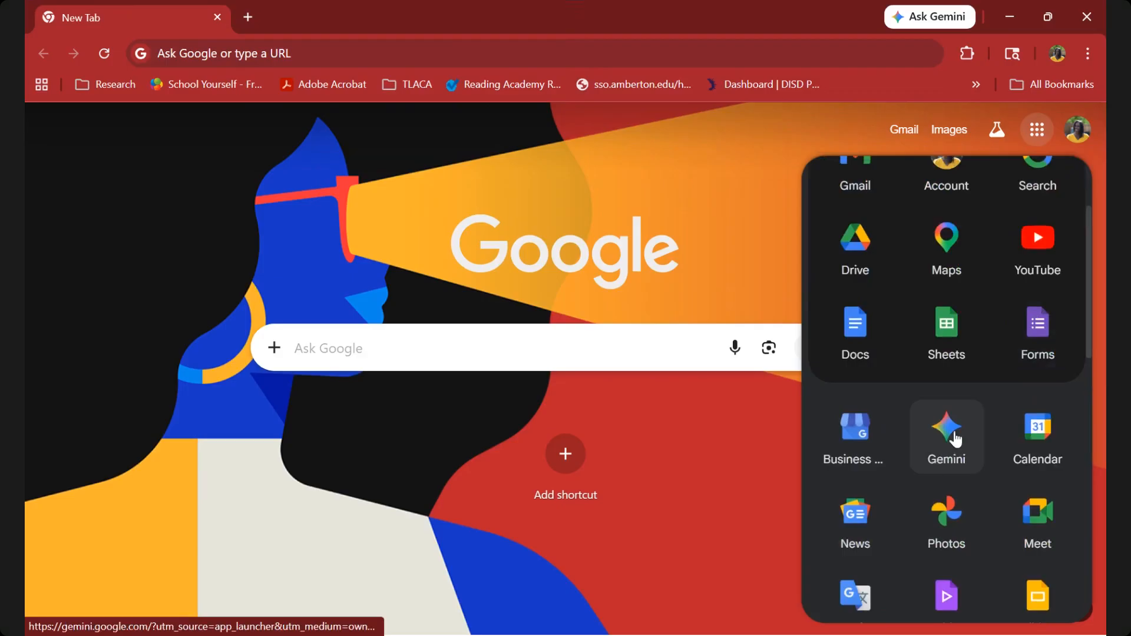
pyautogui.scroll(-10, 955, 439)
pyautogui.scroll(-5, 949, 439)
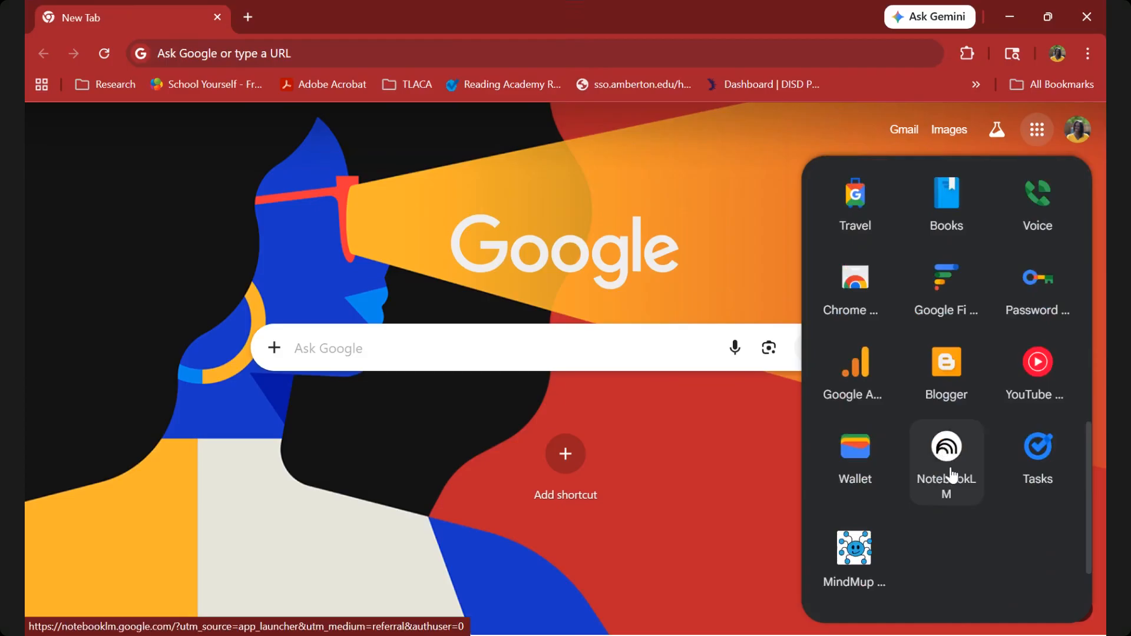
pyautogui.scroll(12, 948, 468)
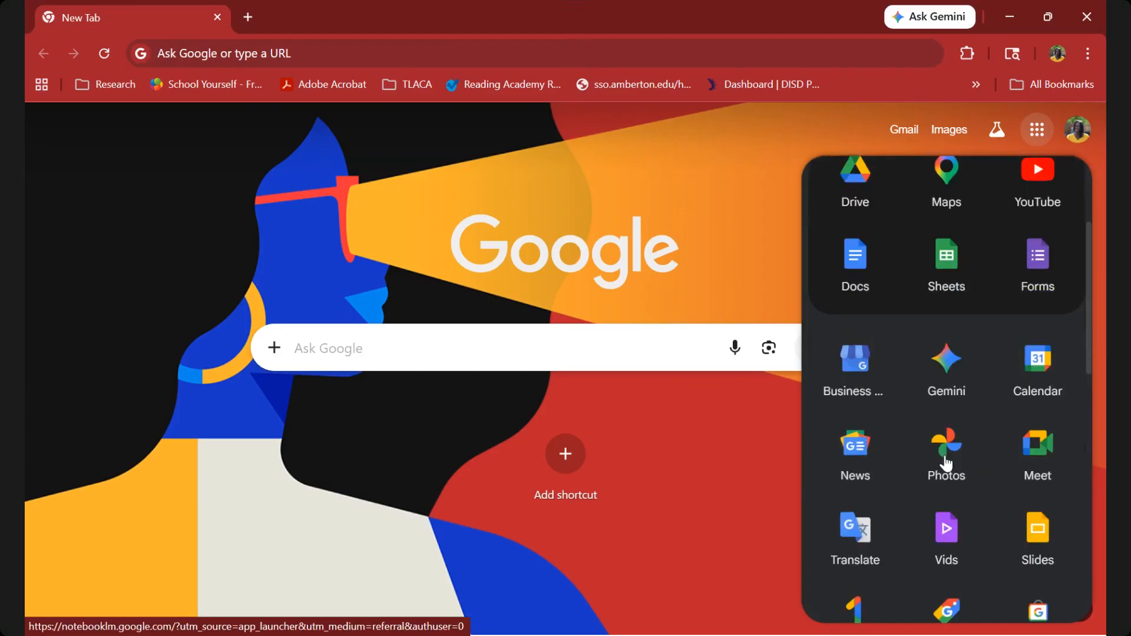
pyautogui.scroll(3, 946, 463)
# Open Google Forms and create a blank form, dismissing the Gemini creation prompt.
pyautogui.click(1035, 408)
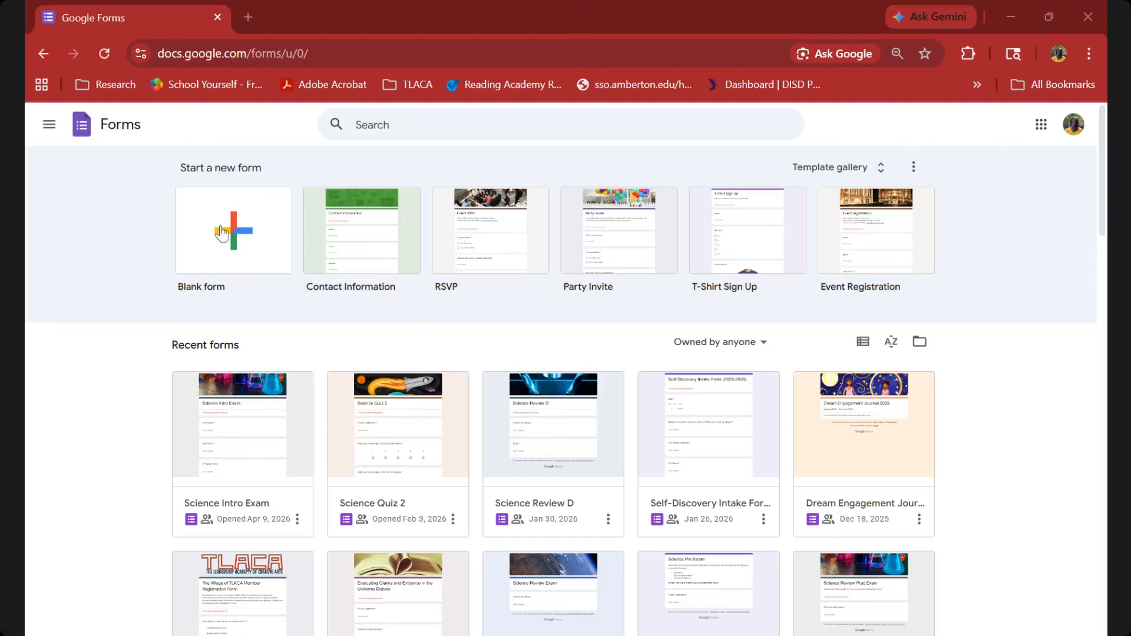
pyautogui.click(212, 188)
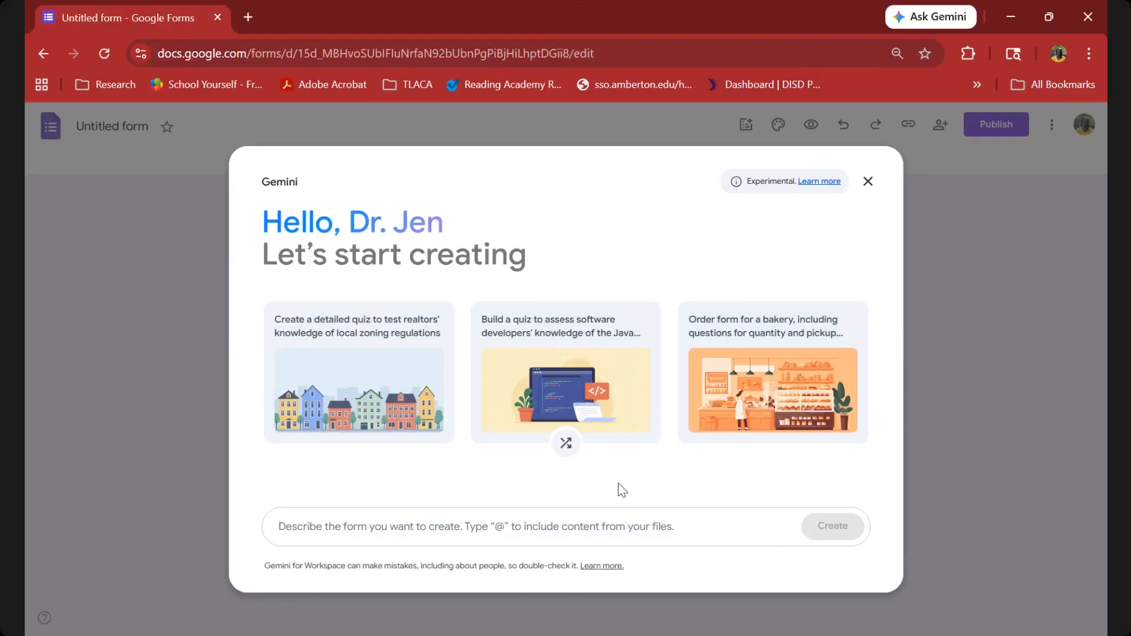
pyautogui.click(868, 182)
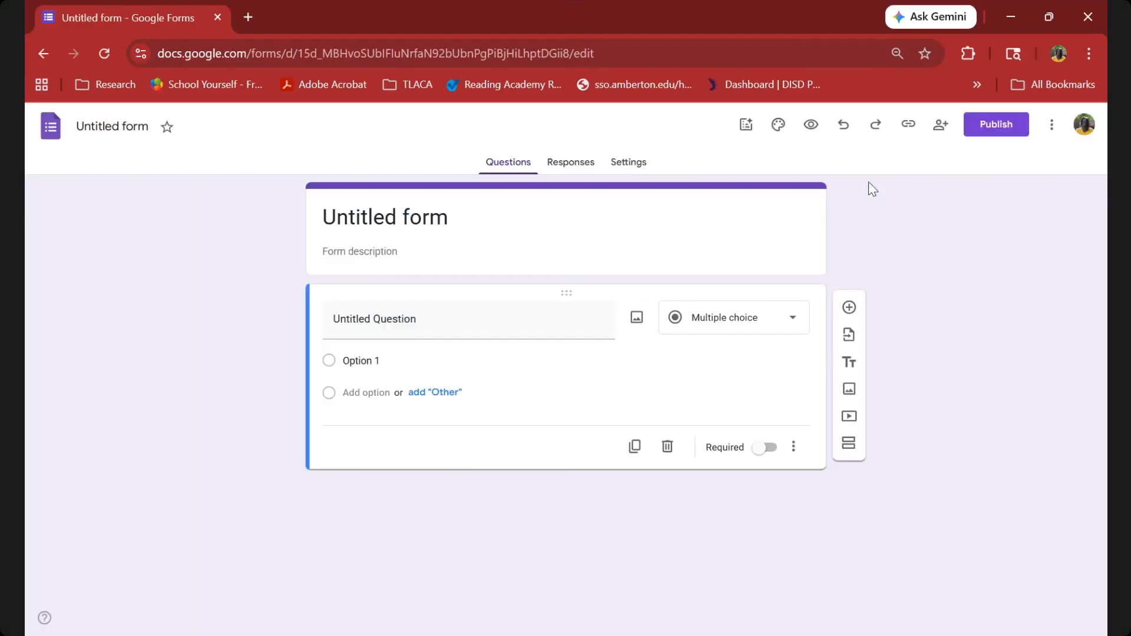
# Title the form "Google AI Feedback" and apply the same title as the file name.
pyautogui.click(426, 207)
pyautogui.moveTo(448, 218); pyautogui.dragTo(257, 205)
pyautogui.press('BackSpace')
pyautogui.write('Googl')
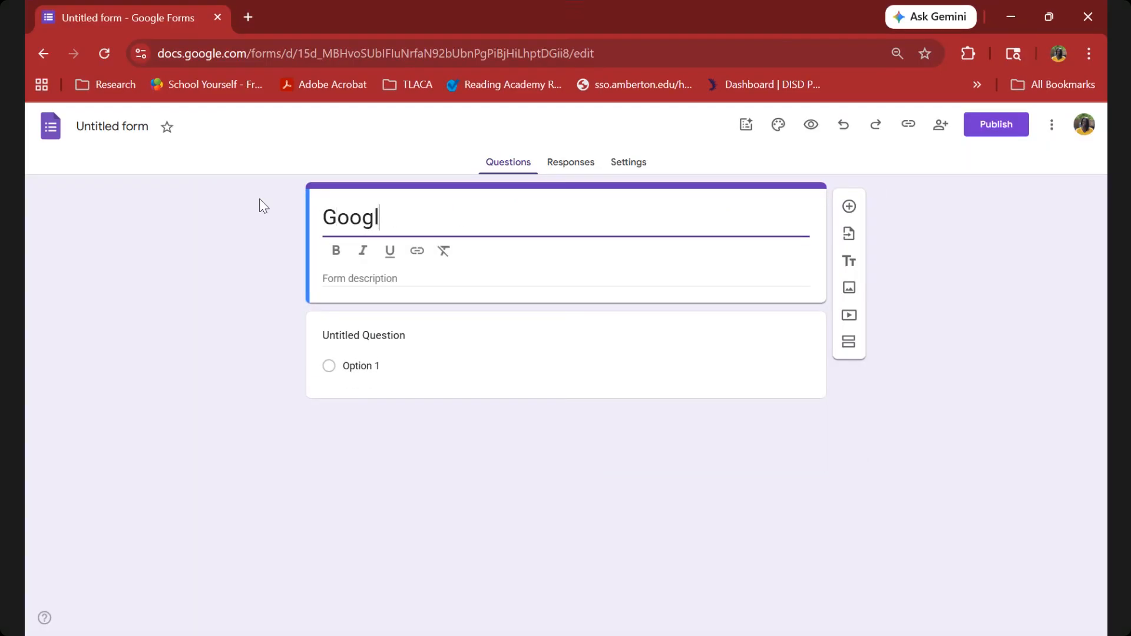
pyautogui.write('e AI Feedback')
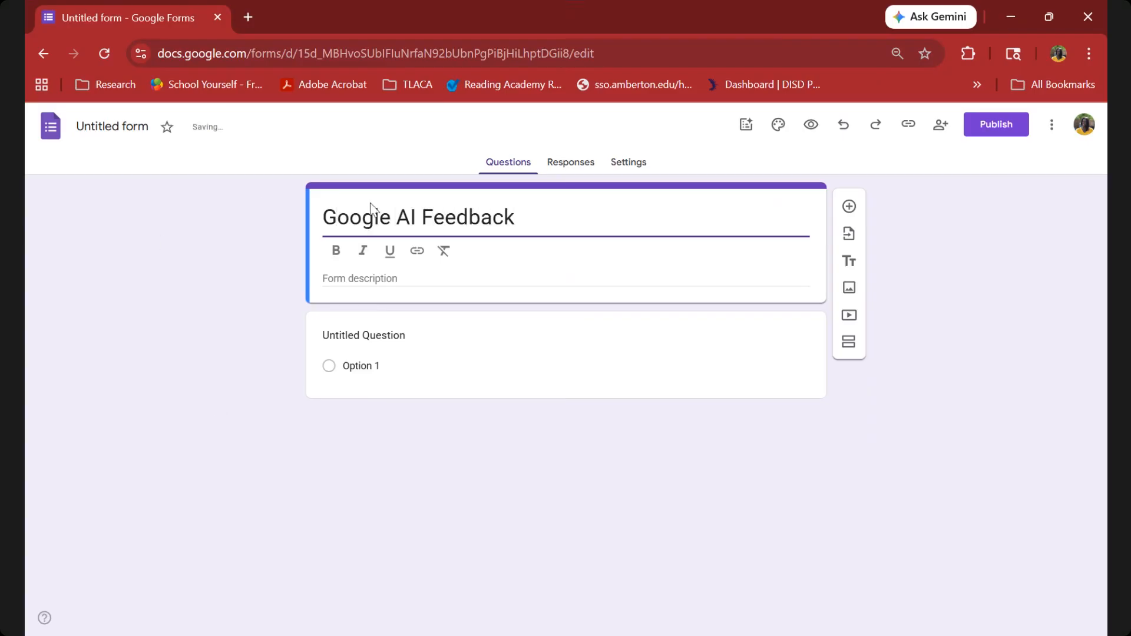
pyautogui.click(109, 124)
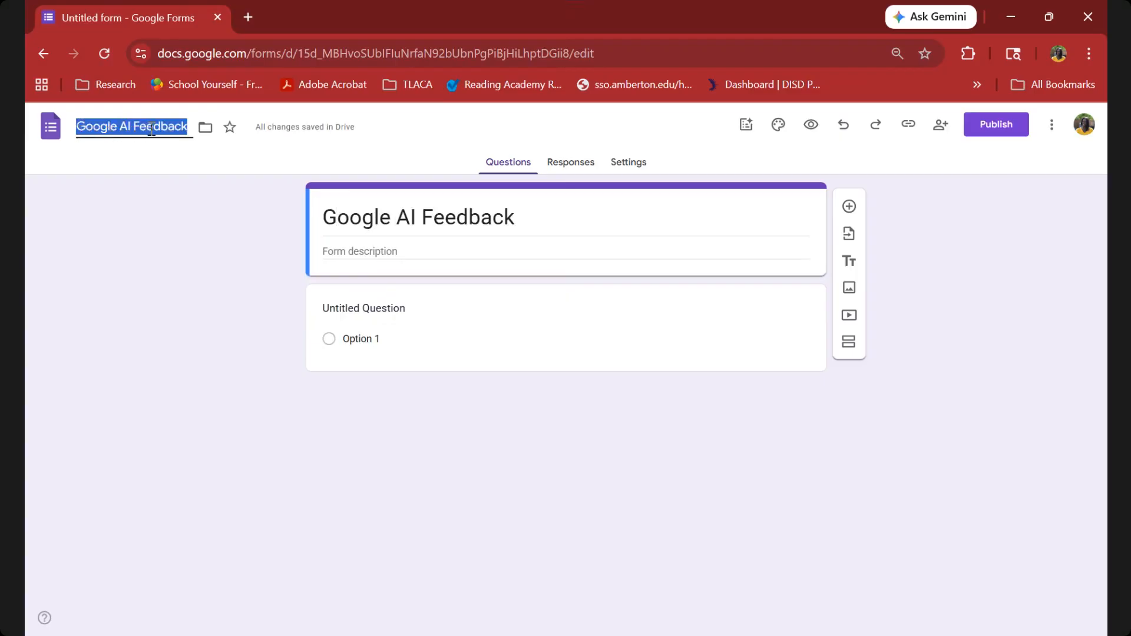
# Set the first question's text to "Did you receive a link to access Coursera?".
pyautogui.click(408, 312)
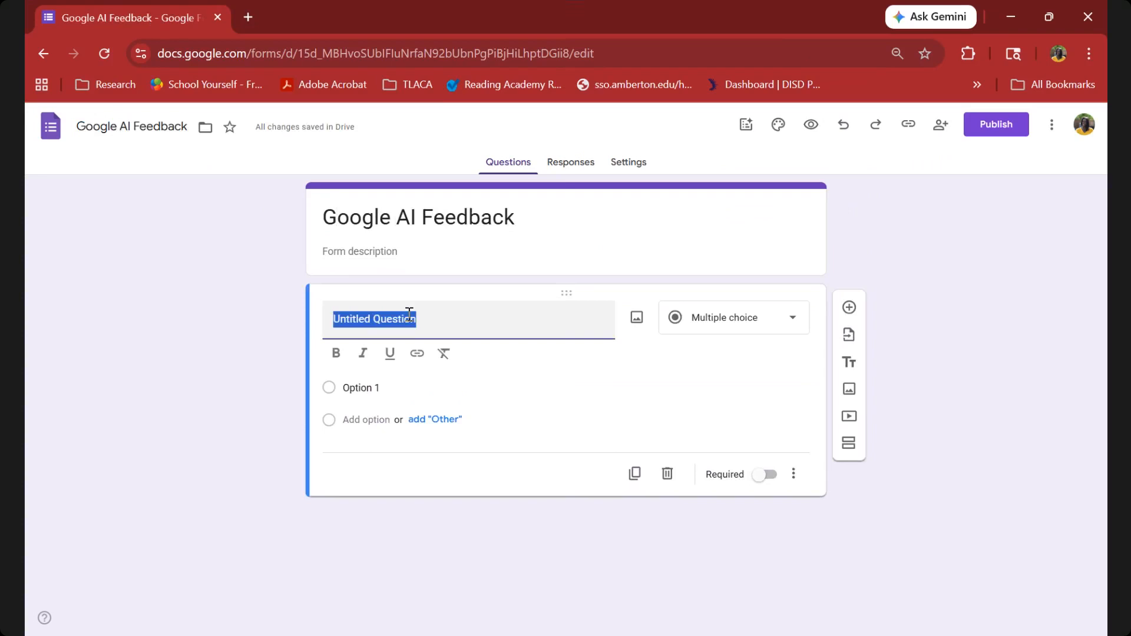
pyautogui.write('Did you receive a link')
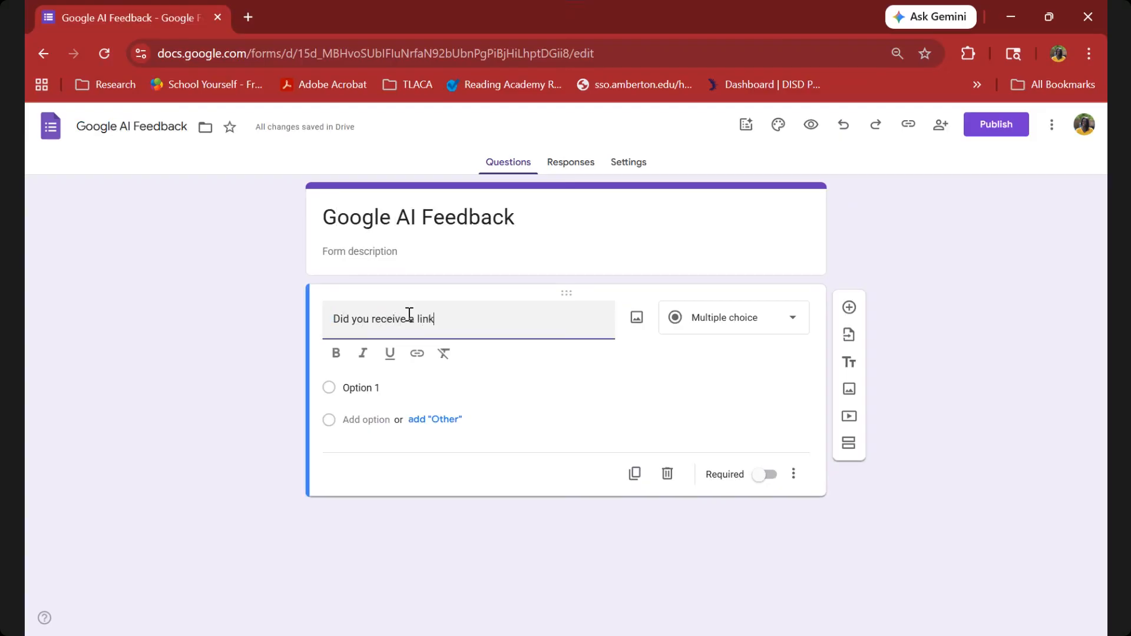
pyautogui.write('cess Coursera?')
# Give the Coursera link question only the suggested answers Yes and No, and make it required.
pyautogui.click(390, 386)
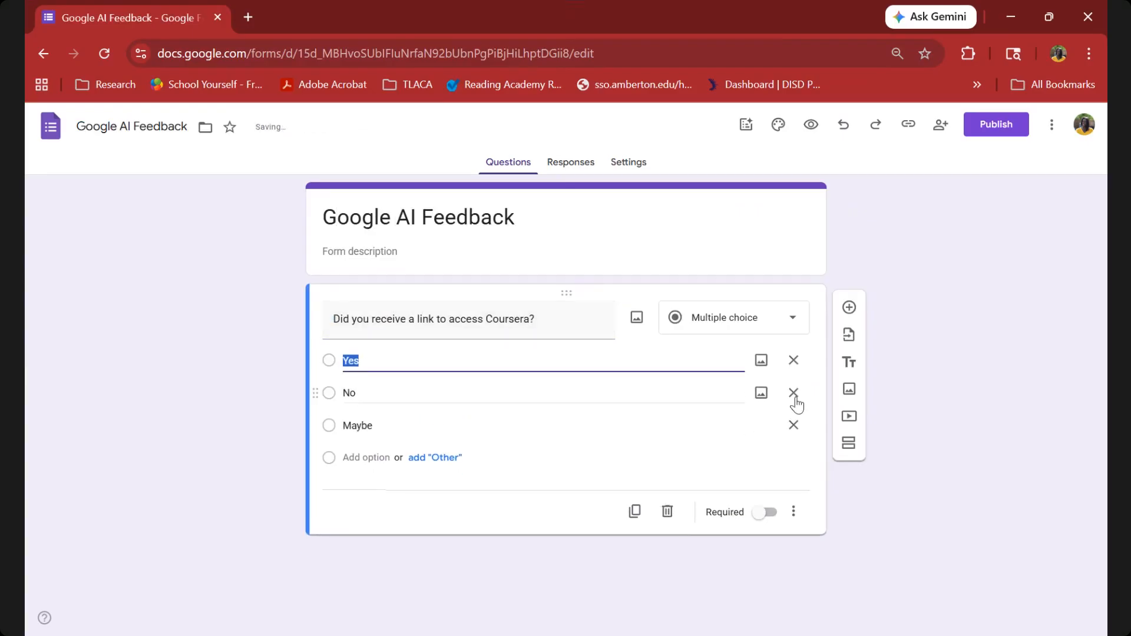
pyautogui.click(794, 425)
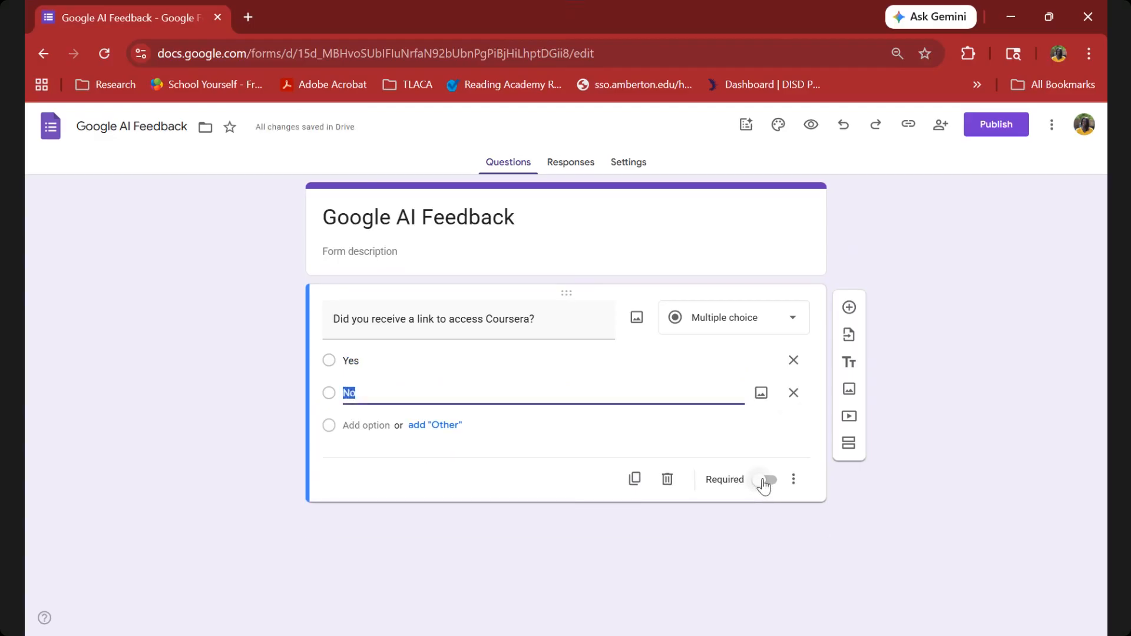
pyautogui.click(762, 482)
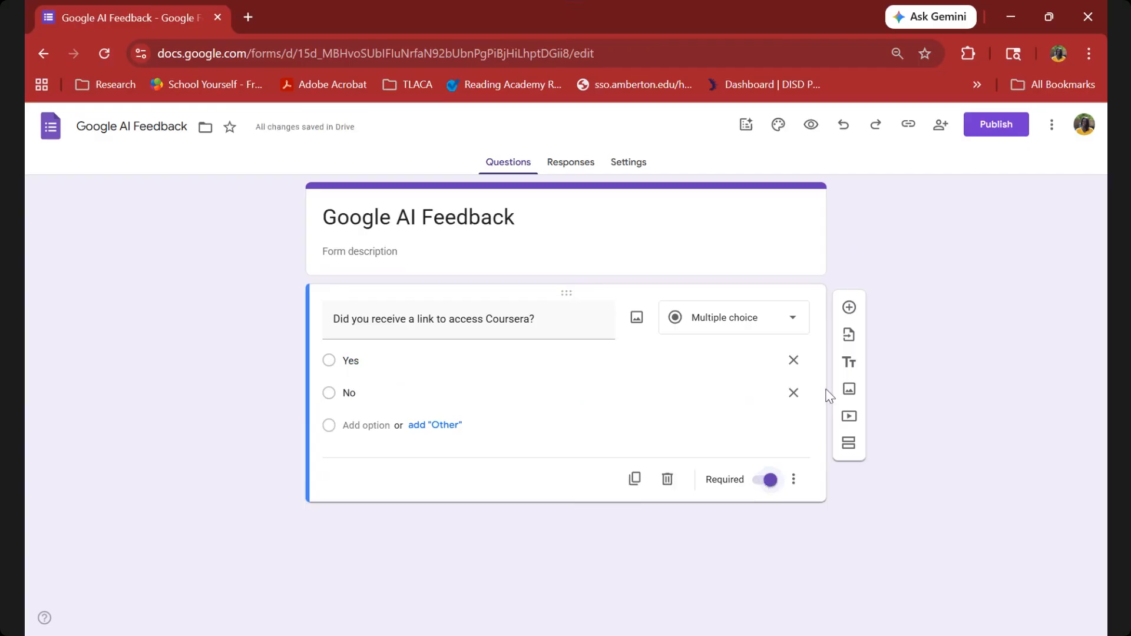
# Add a second question reading "Are you able to watch the videos in Coursera?".
pyautogui.click(848, 309)
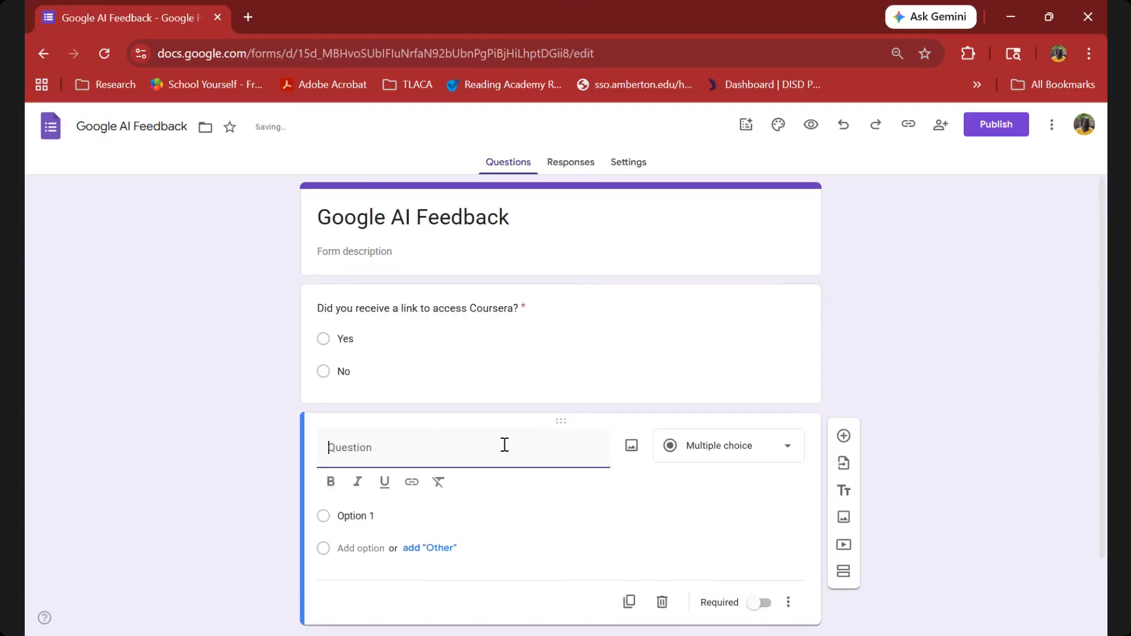
pyautogui.write('Are you abl')
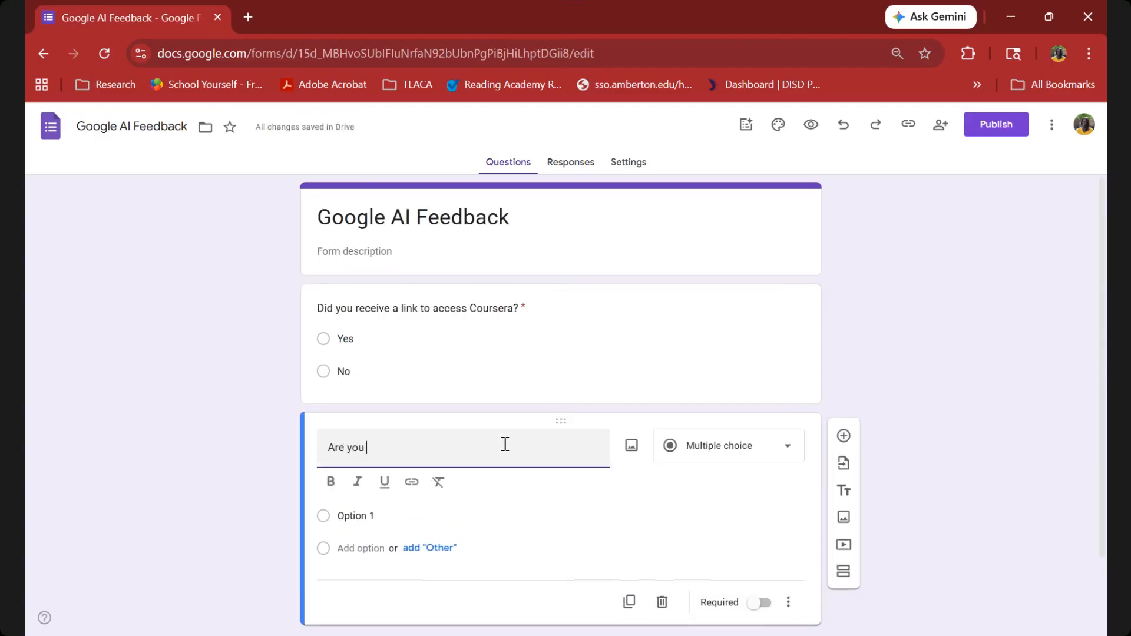
pyautogui.write('e to watch the videos in Coursera?')
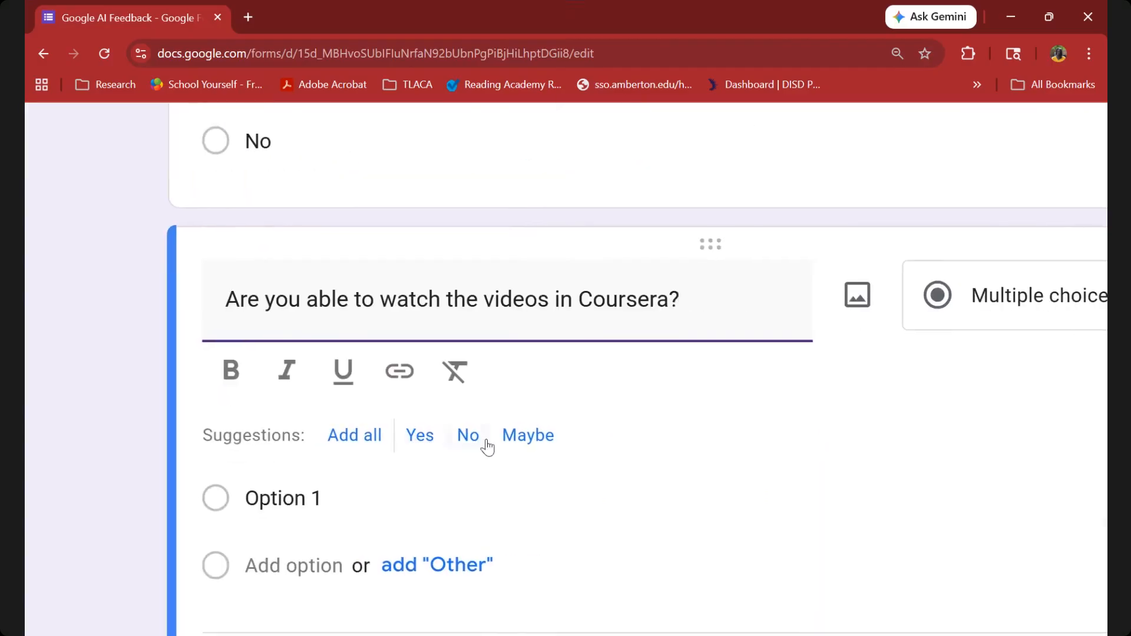
# Add the suggested answers Yes and No to the videos question and make it required.
pyautogui.click(425, 441)
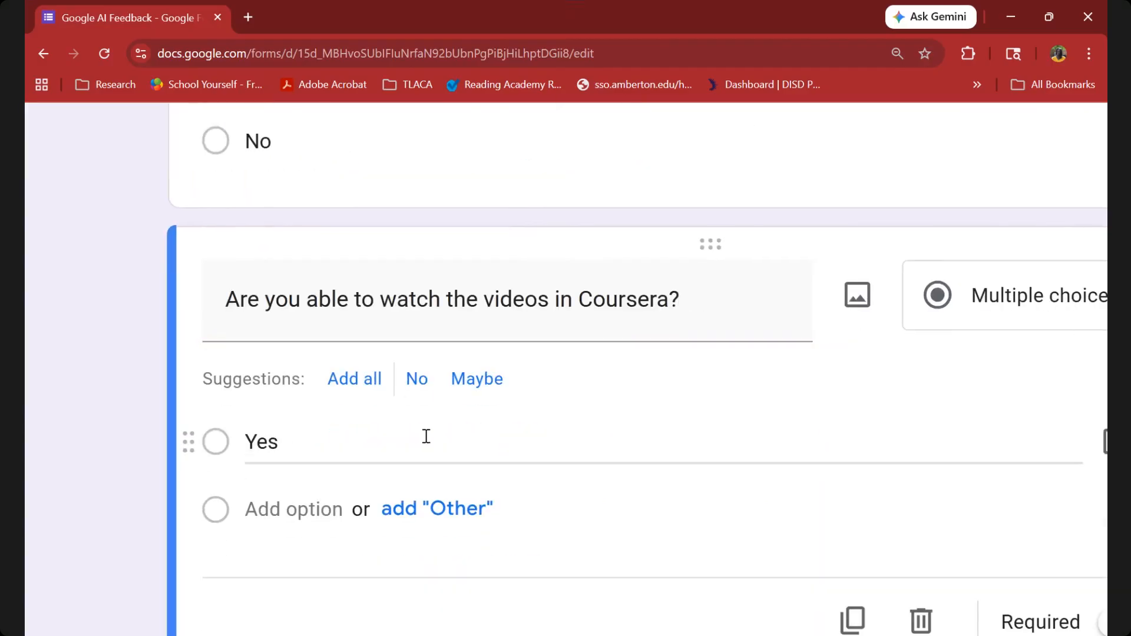
pyautogui.click(415, 379)
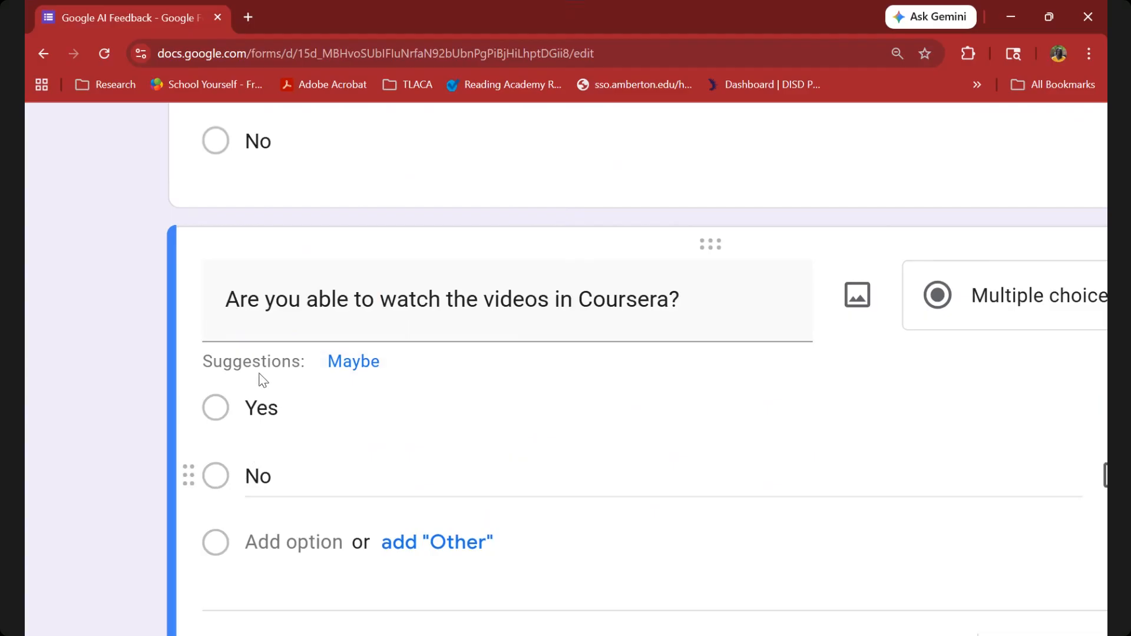
pyautogui.scroll(-5, 258, 375)
pyautogui.scroll(-1, 260, 382)
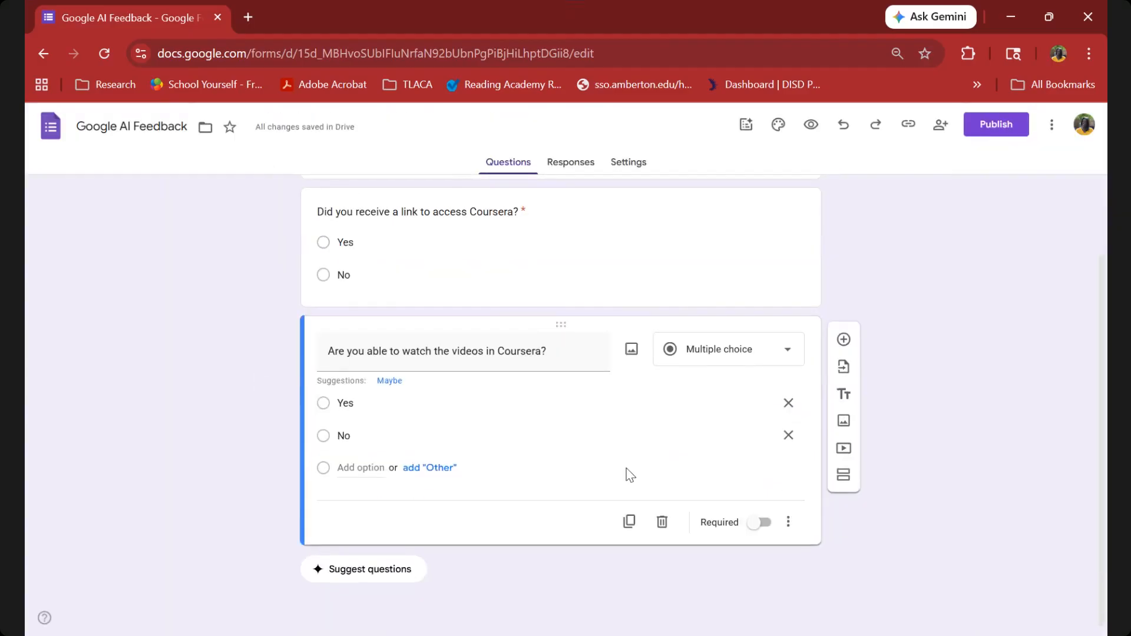
pyautogui.click(760, 529)
# Add a third question below the videos question and set its type to Rating.
pyautogui.click(844, 340)
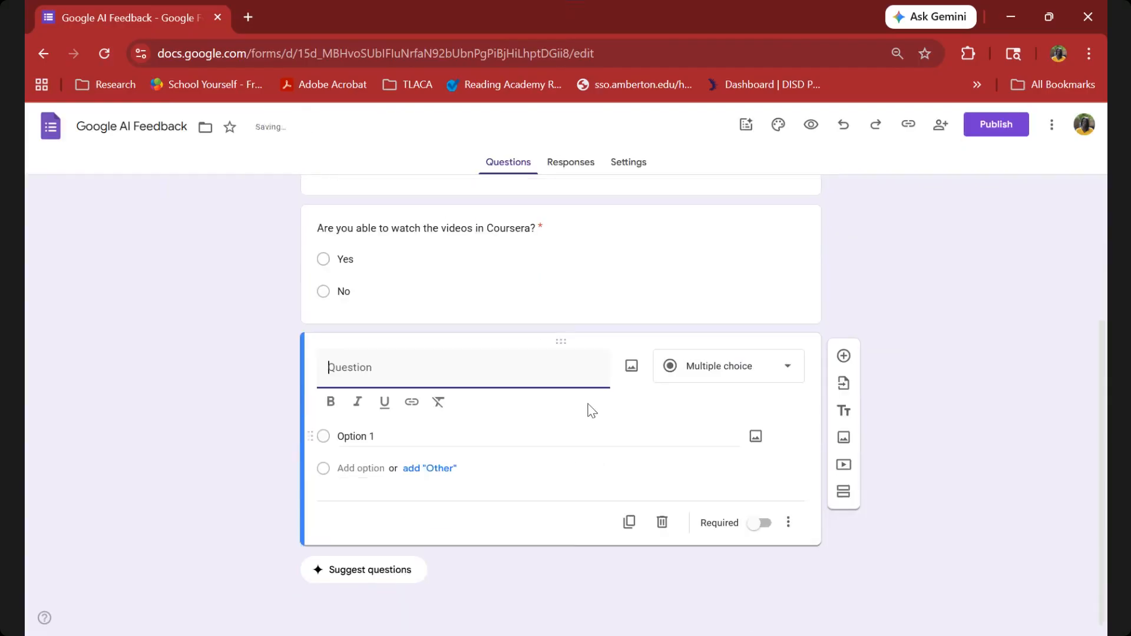
pyautogui.scroll(1, 594, 410)
pyautogui.scroll(5, 629, 418)
pyautogui.hscroll(2, 629, 423)
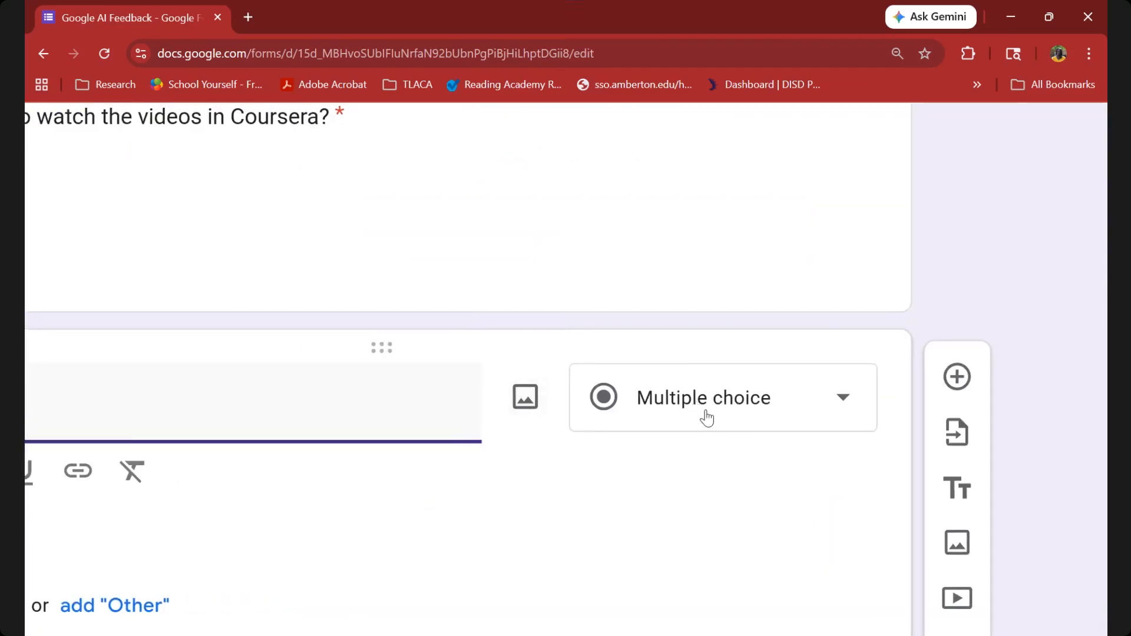
pyautogui.scroll(-5, 706, 417)
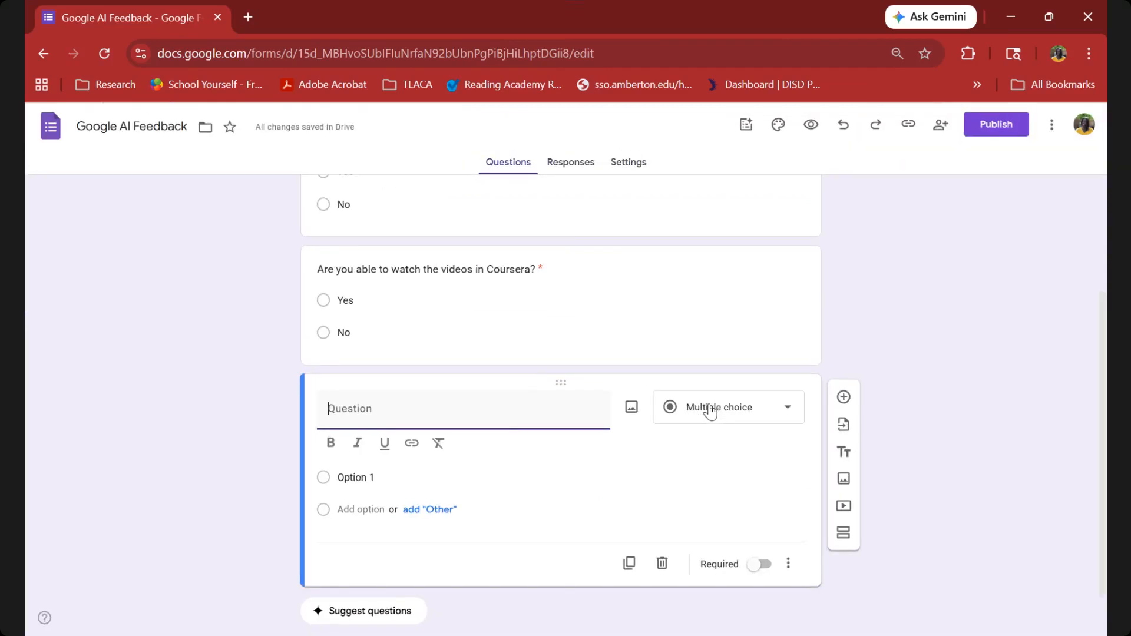
pyautogui.click(709, 411)
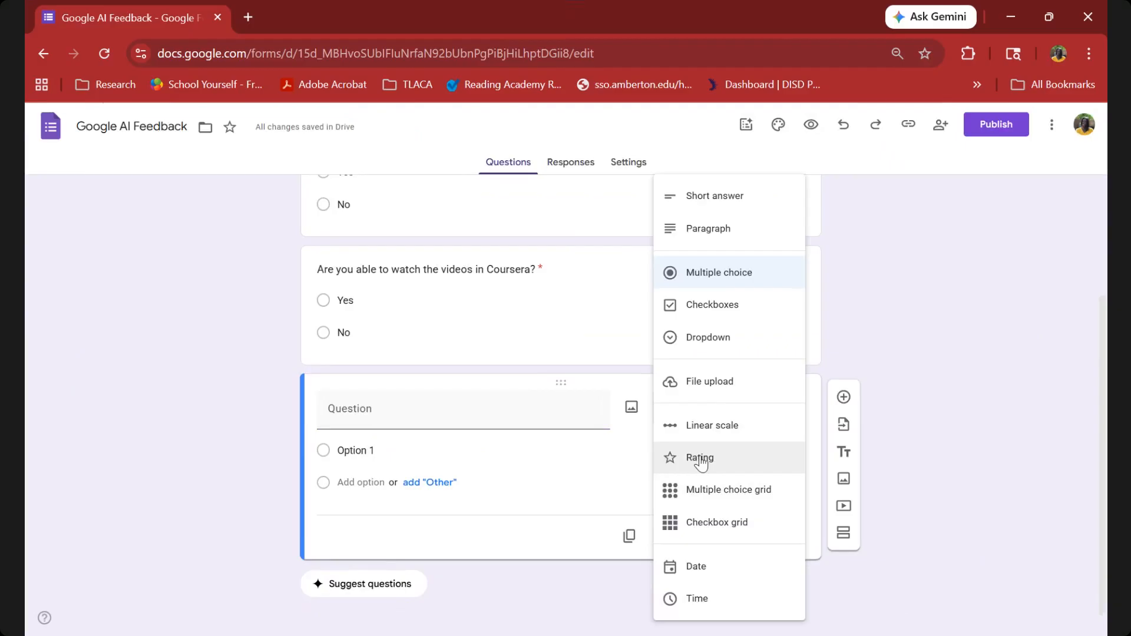
pyautogui.click(701, 458)
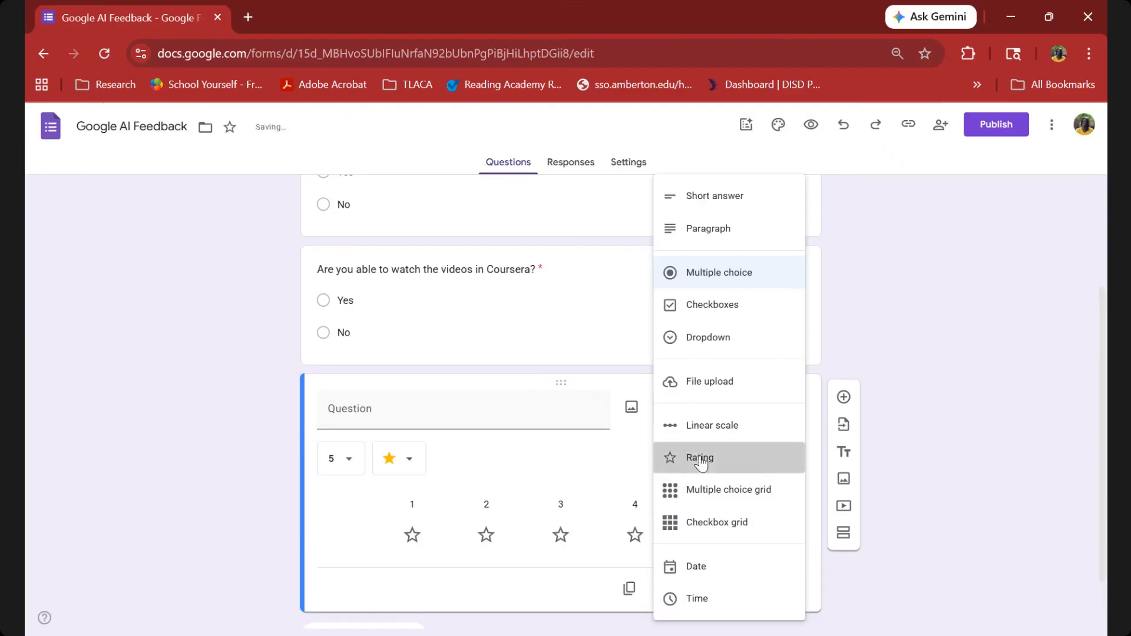
# Word the rating question "How many stars would you rate your experience so far?" and make it required.
pyautogui.click(398, 407)
pyautogui.write('How many stars woukd yo')
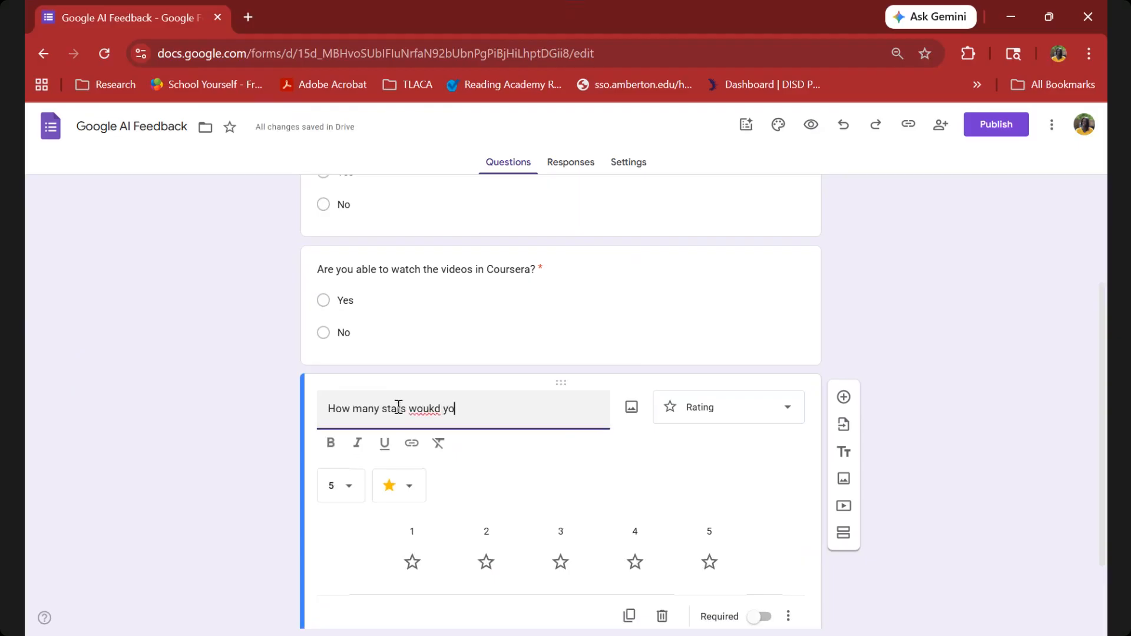
pyautogui.press('BackSpace')
pyautogui.press('BackSpace')
pyautogui.press('BackSpace')
pyautogui.write('ld you rate your experience so far?')
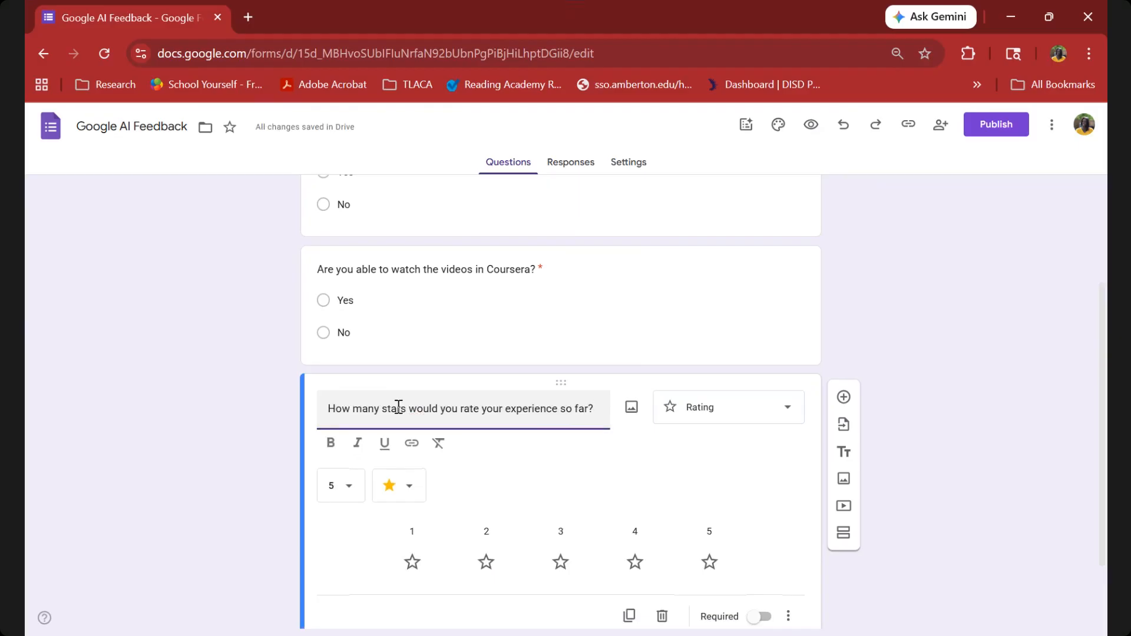
pyautogui.click(763, 619)
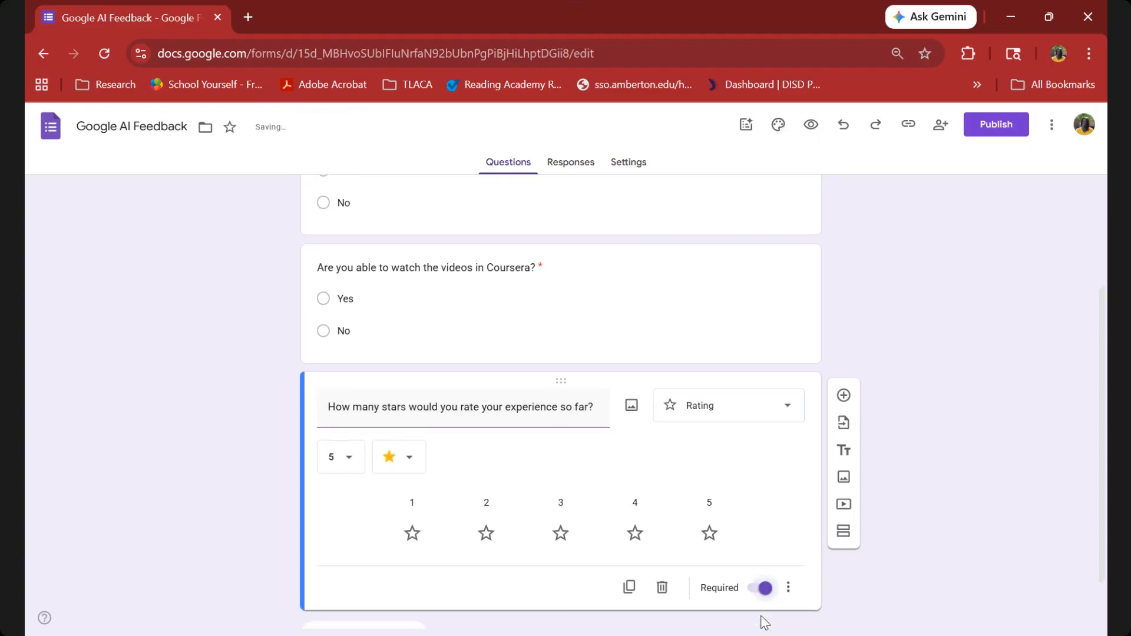
pyautogui.scroll(2, 603, 295)
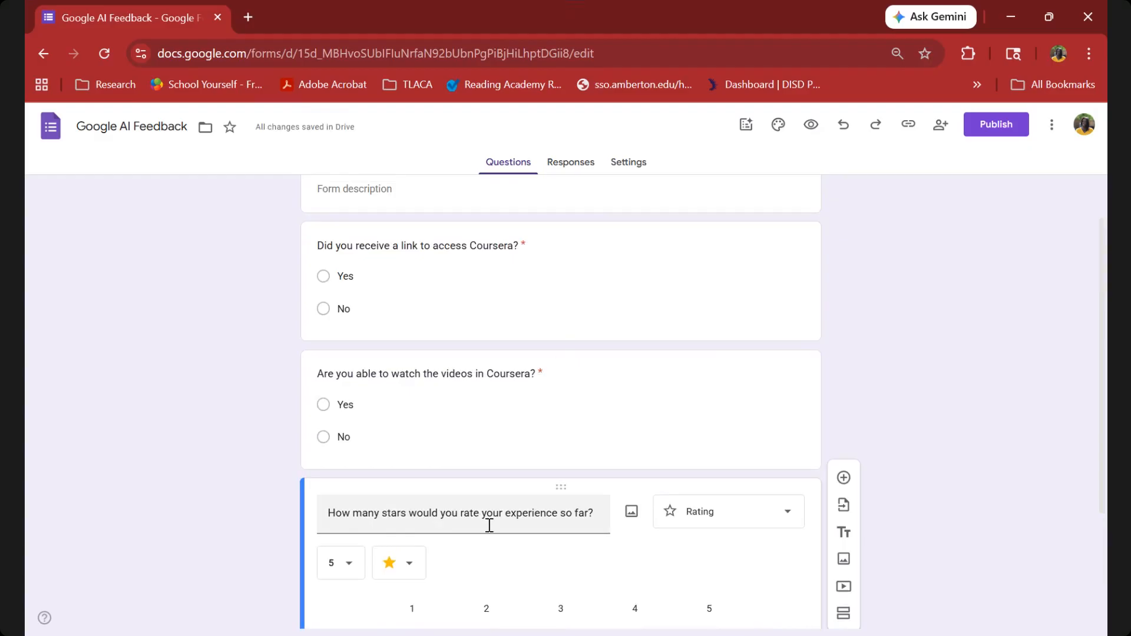
pyautogui.scroll(-2, 491, 528)
pyautogui.scroll(1, 490, 528)
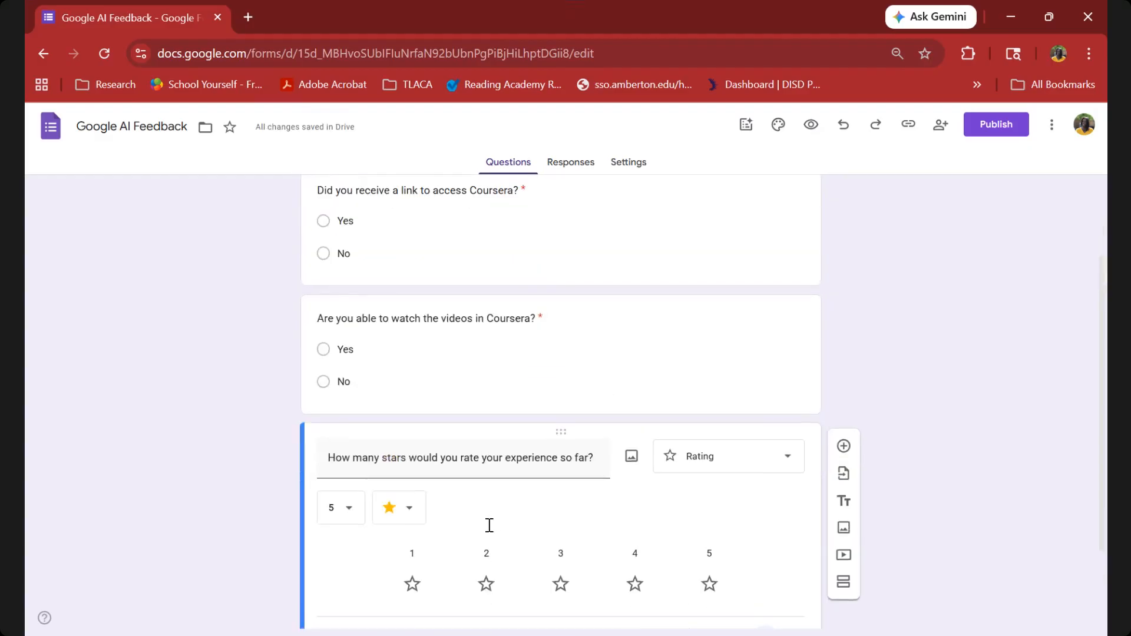
pyautogui.scroll(1, 490, 530)
pyautogui.scroll(-1, 488, 530)
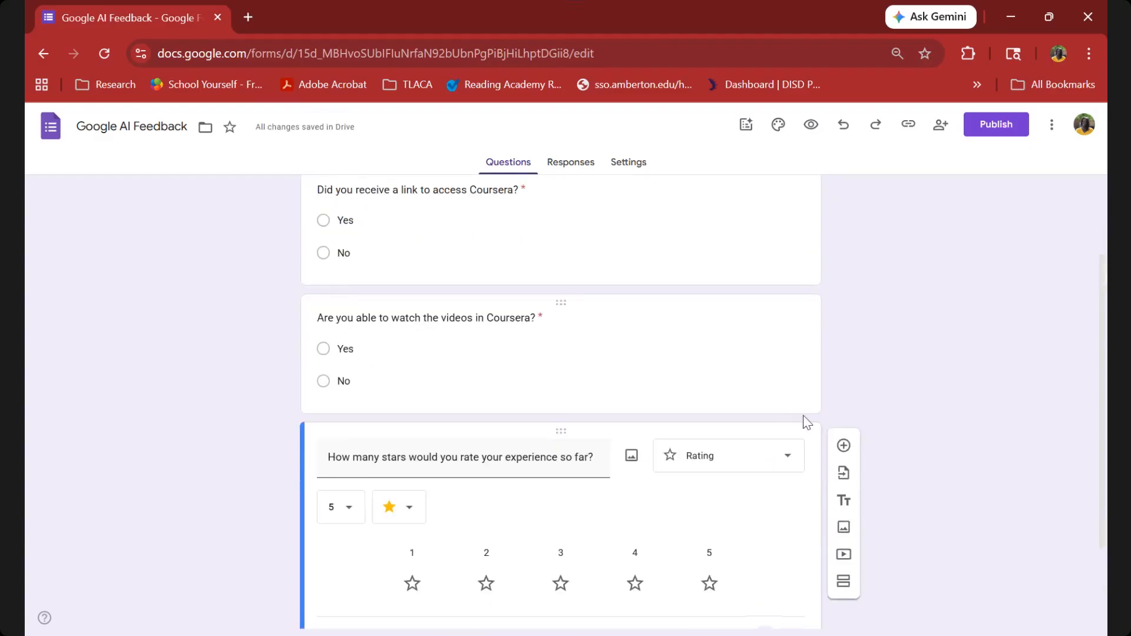
# Add a fourth question below the rating question reading "How likely are you to complete the Coursera course by May 1?".
pyautogui.click(844, 446)
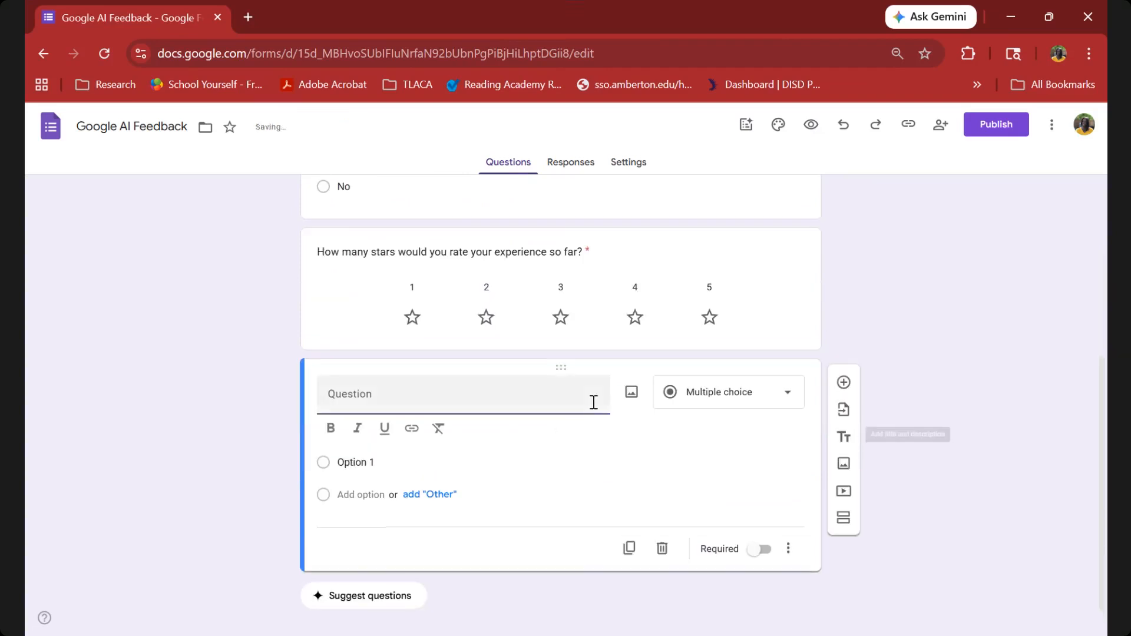
pyautogui.write('How likely are')
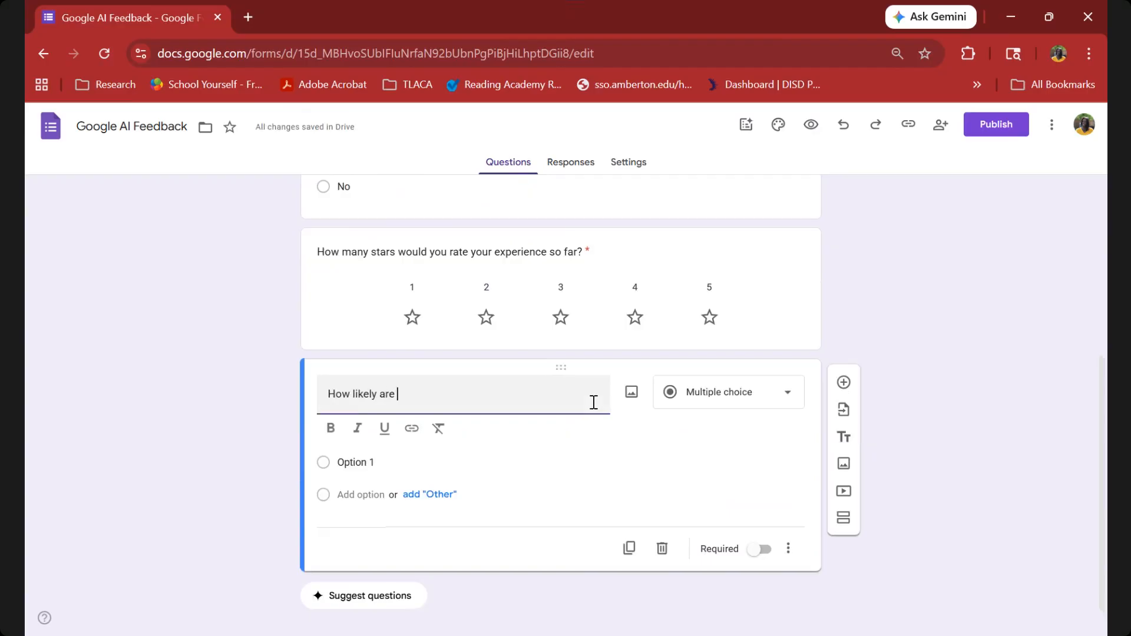
pyautogui.write(' \\y')
pyautogui.press('BackSpace')
pyautogui.press('BackSpace')
pyautogui.write('you to complete the O')
pyautogui.press('BackSpace')
pyautogui.write('Coursera')
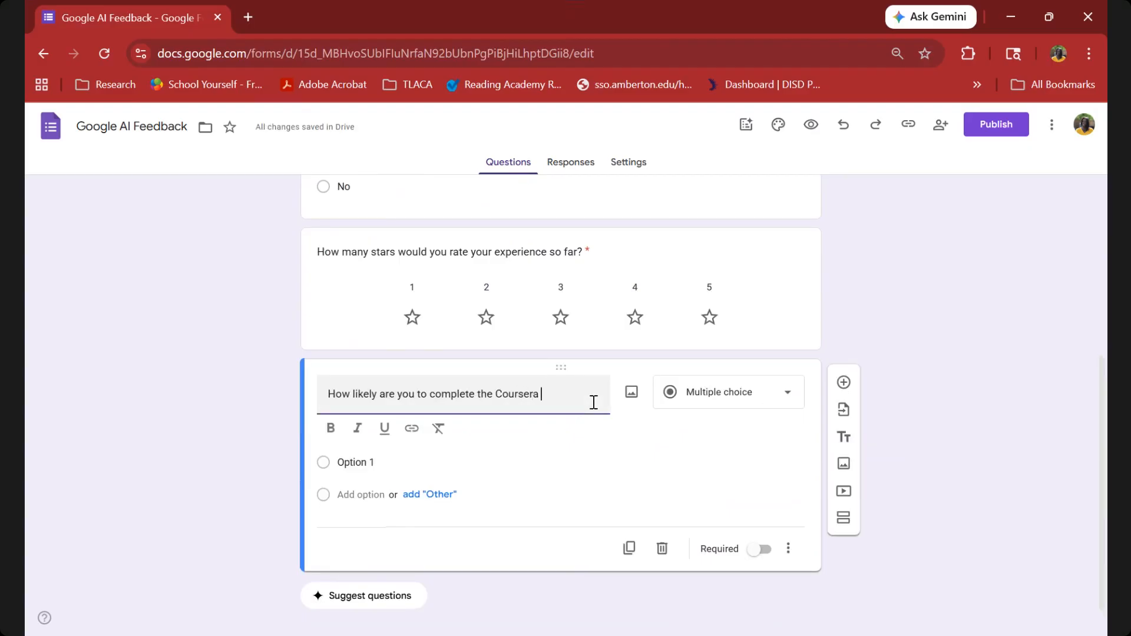
pyautogui.write(' course by May 1?')
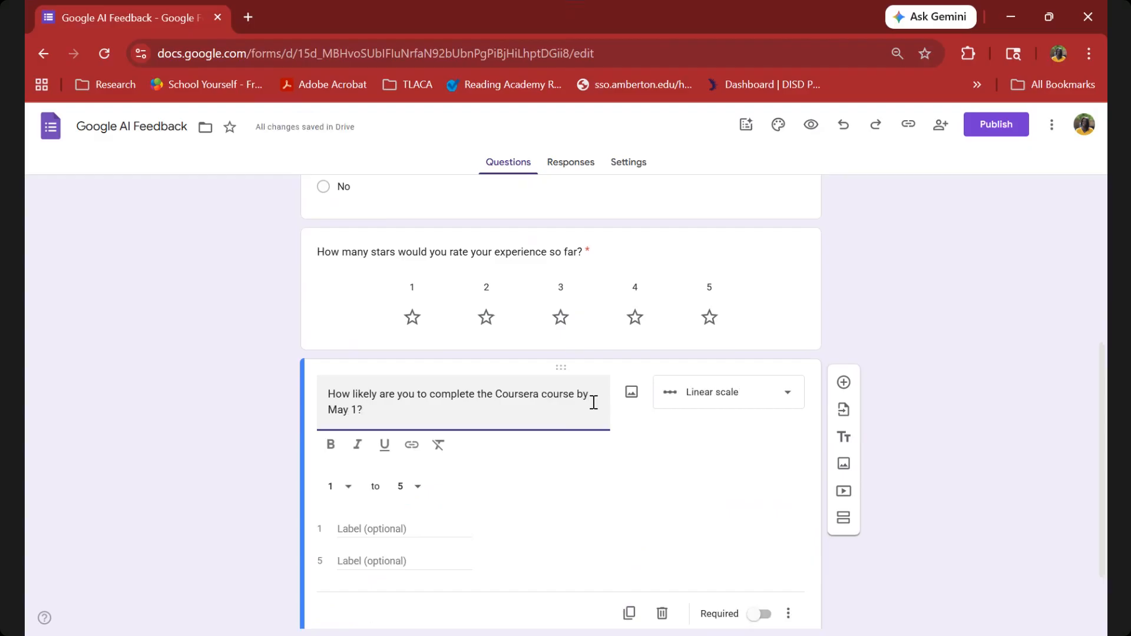
# Make the linear scale question required and label its ends "Not likely" for 1 and "Likely" for 5.
pyautogui.click(761, 614)
pyautogui.click(352, 503)
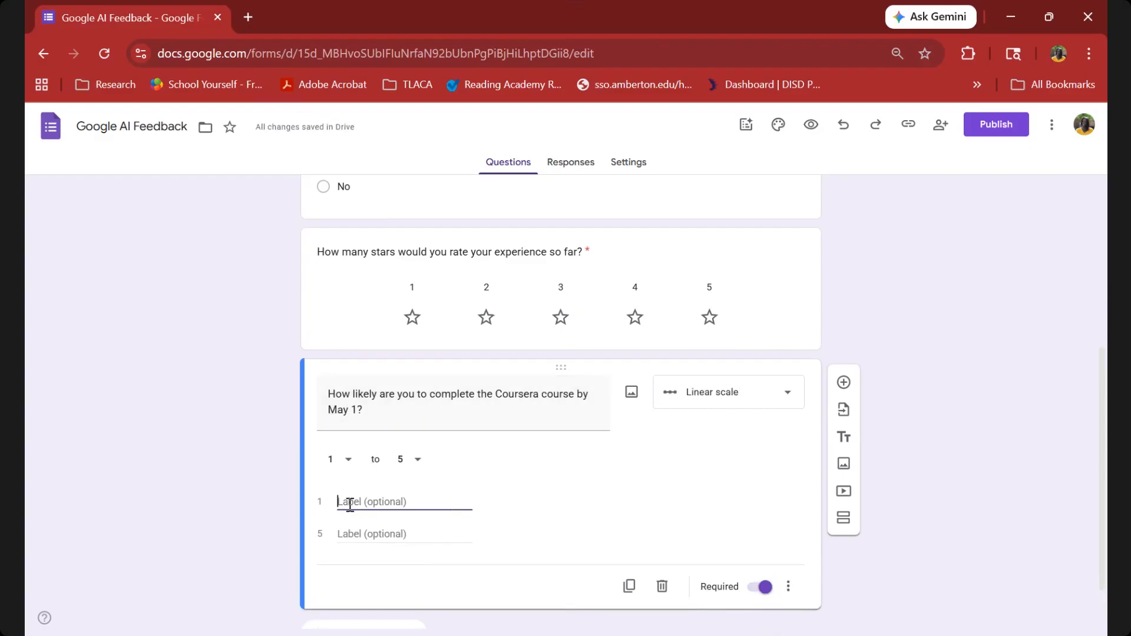
pyautogui.write('Not likely')
pyautogui.press('Tab')
pyautogui.write('Likely')
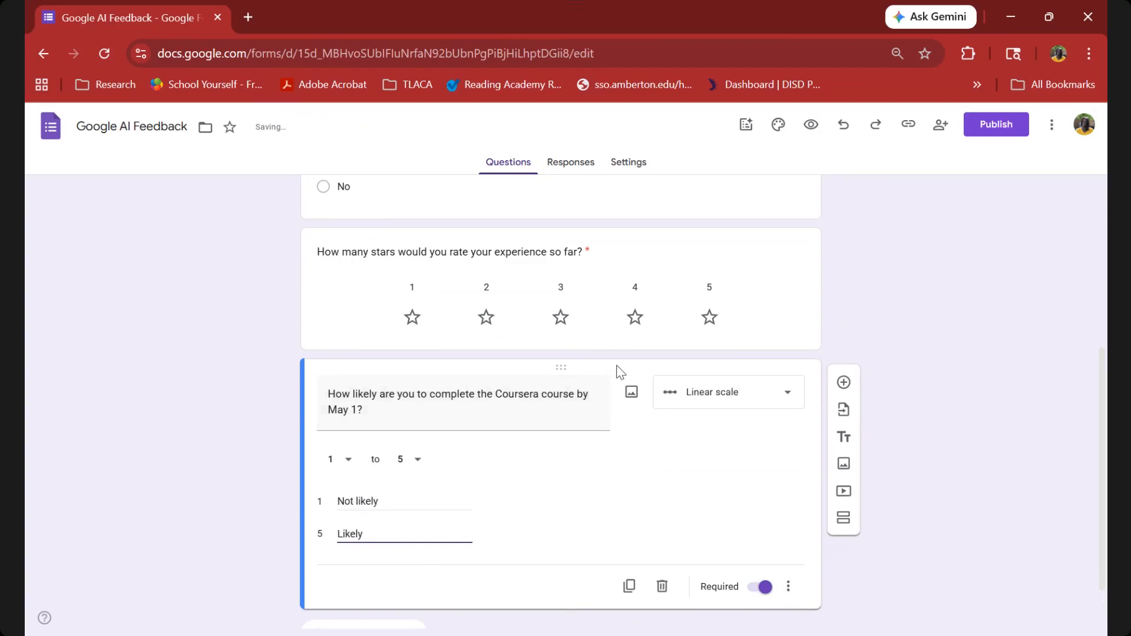
pyautogui.scroll(5, 617, 367)
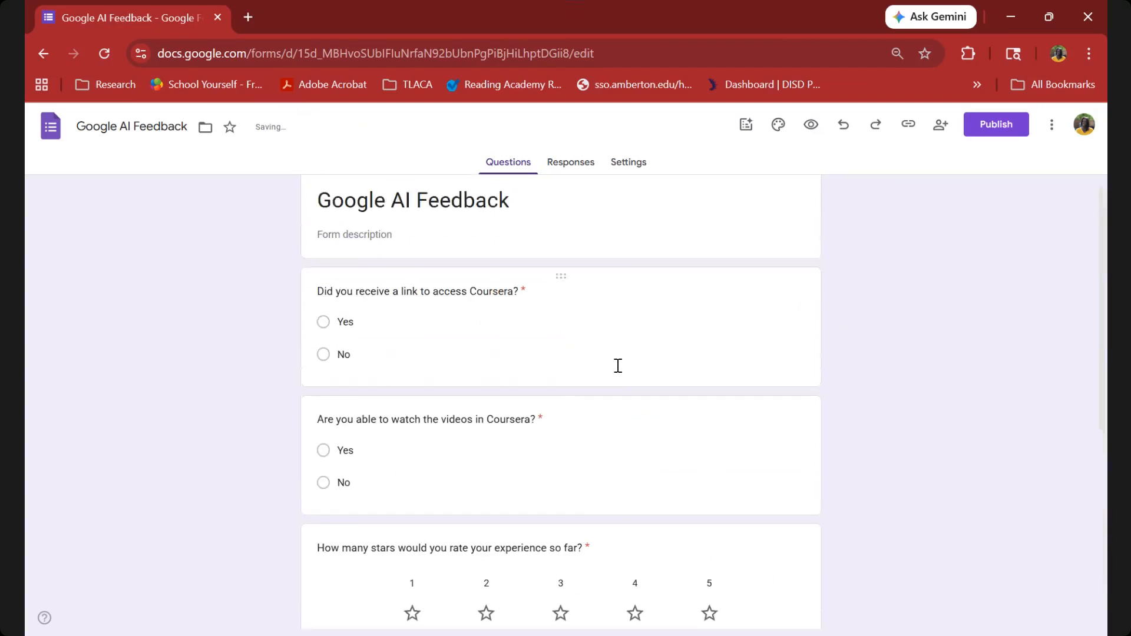
pyautogui.scroll(-2, 617, 366)
pyautogui.scroll(-5, 617, 366)
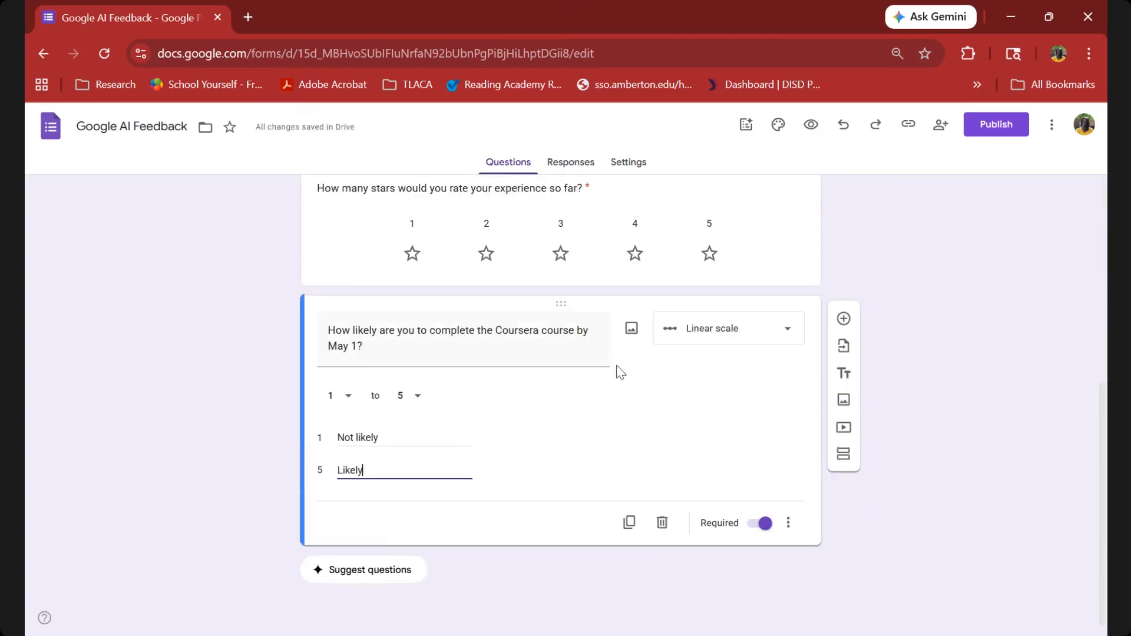
pyautogui.scroll(3, 619, 371)
pyautogui.scroll(4, 620, 371)
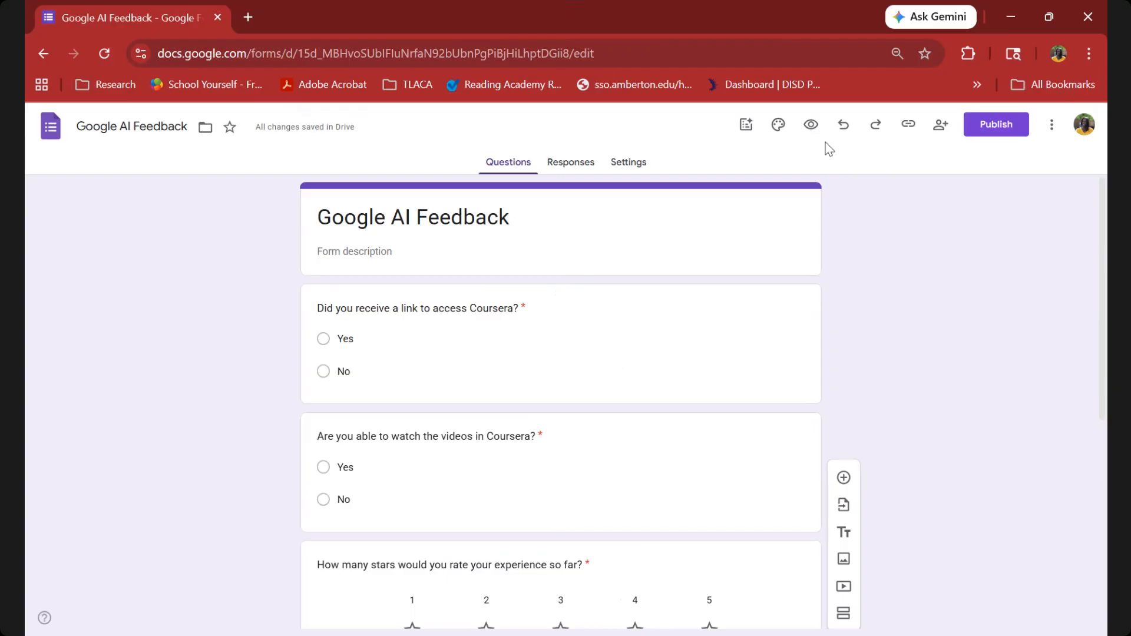
pyautogui.scroll(5, 811, 139)
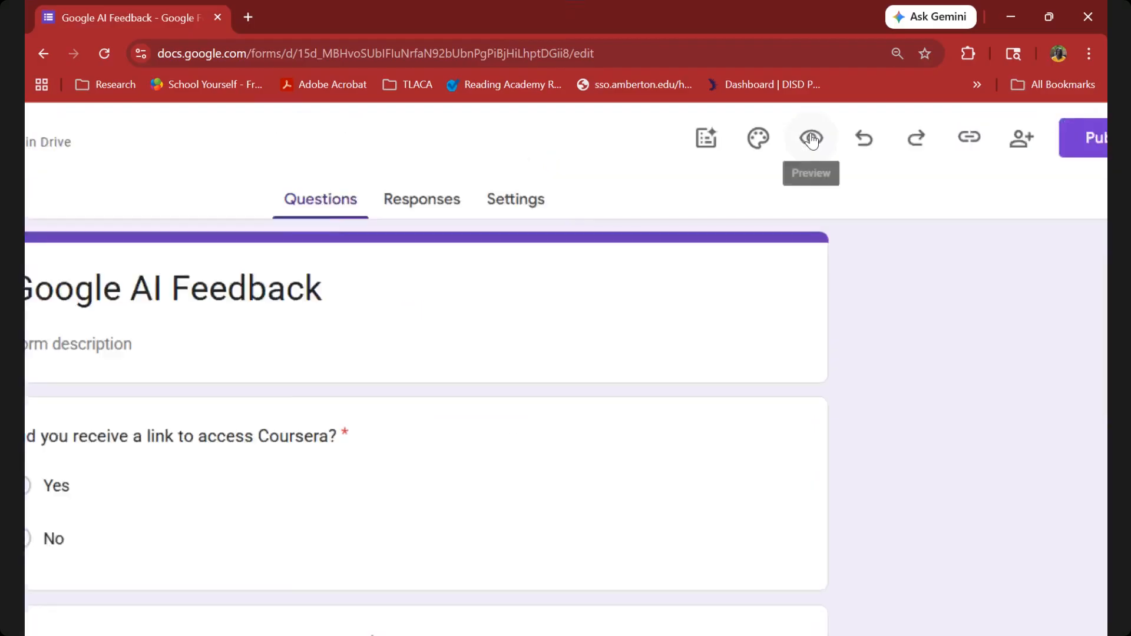
# Customize the form's theme by inserting the colorful jelly bean picture from the Work and School collection as header image.
pyautogui.click(754, 152)
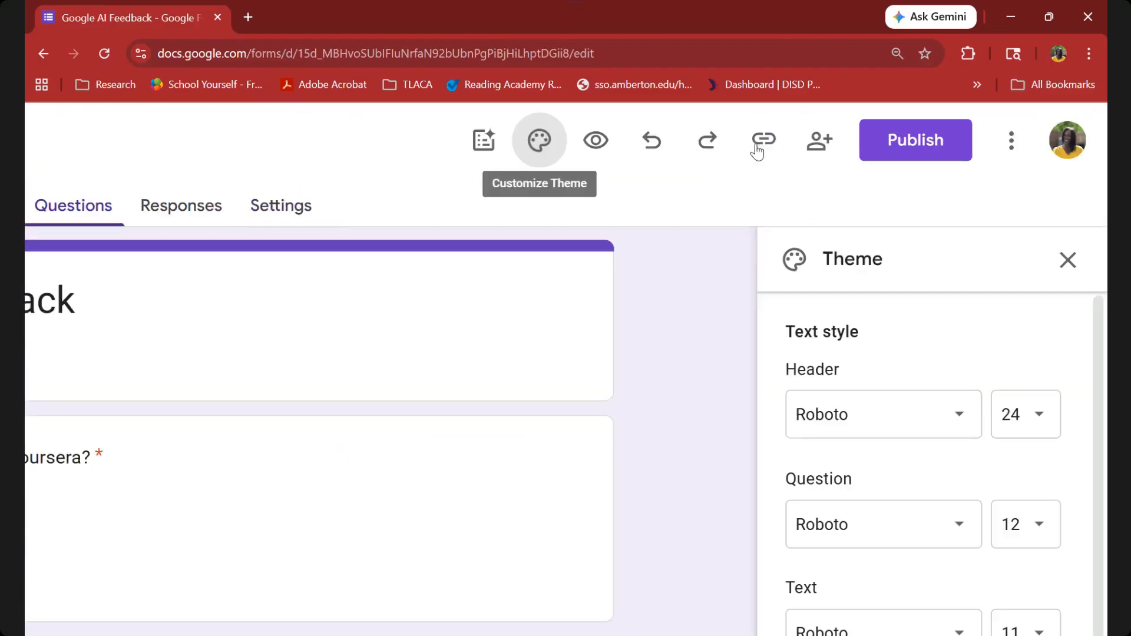
pyautogui.scroll(-5, 739, 434)
pyautogui.scroll(-1, 737, 433)
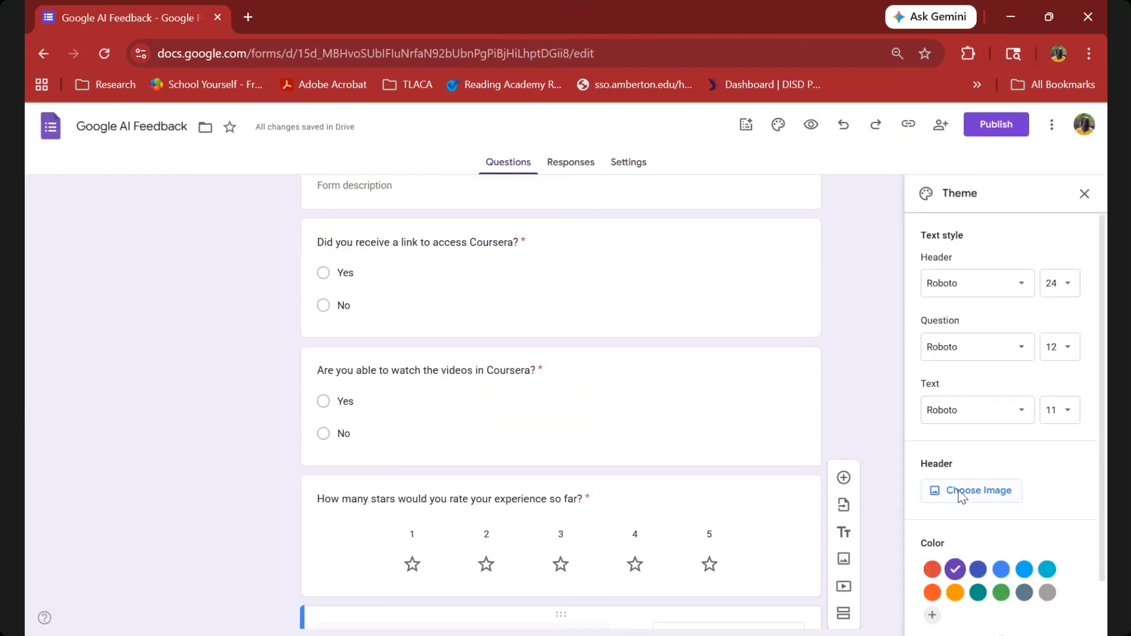
pyautogui.click(958, 493)
pyautogui.scroll(-3, 566, 525)
pyautogui.scroll(1, 566, 521)
pyautogui.click(577, 368)
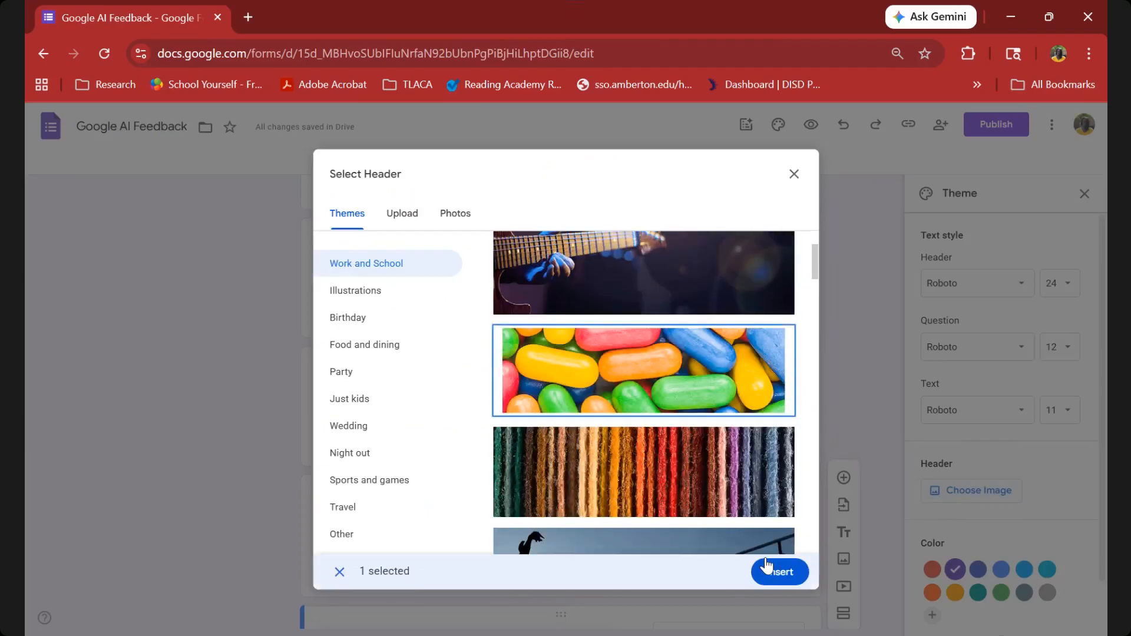
pyautogui.click(779, 574)
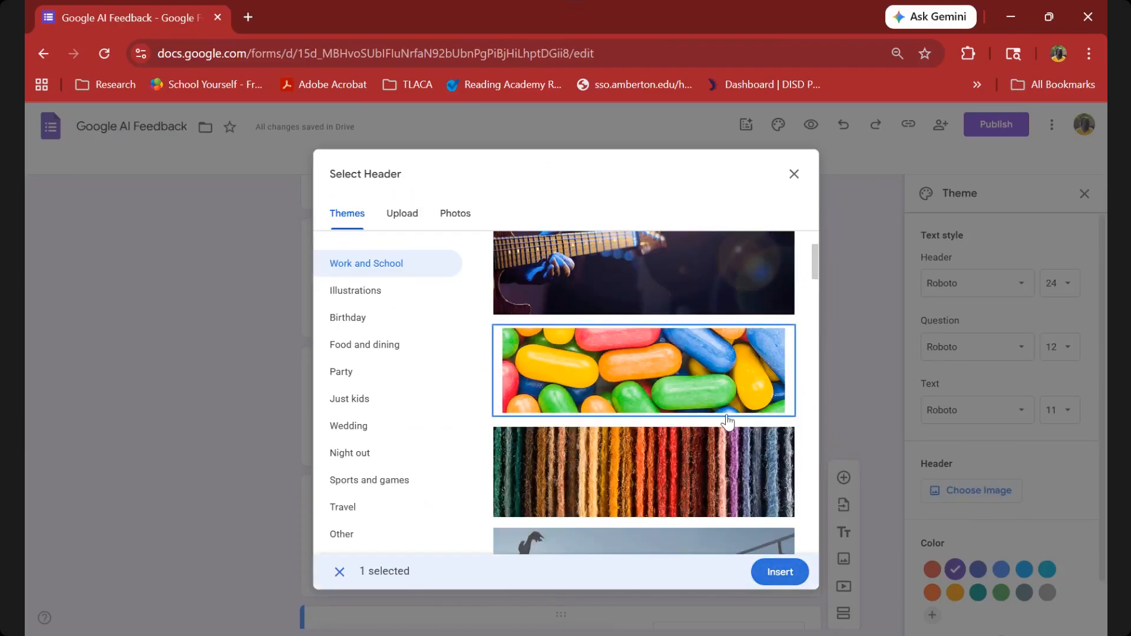
pyautogui.click(779, 574)
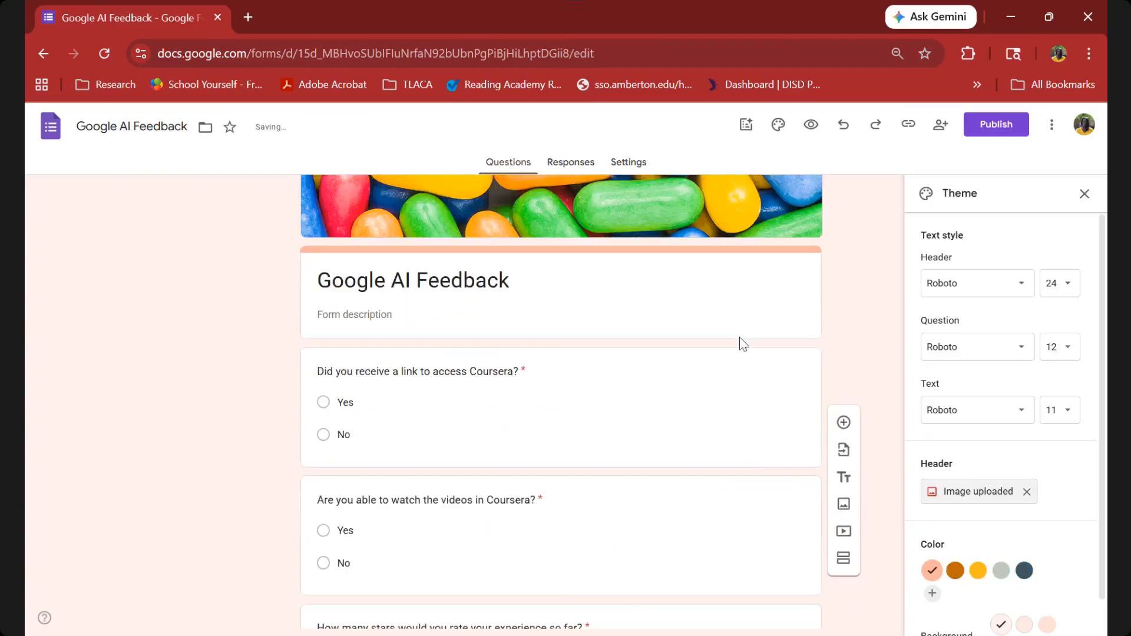
# Change the theme color to the dark slate shade and close the theme settings.
pyautogui.scroll(-2, 720, 438)
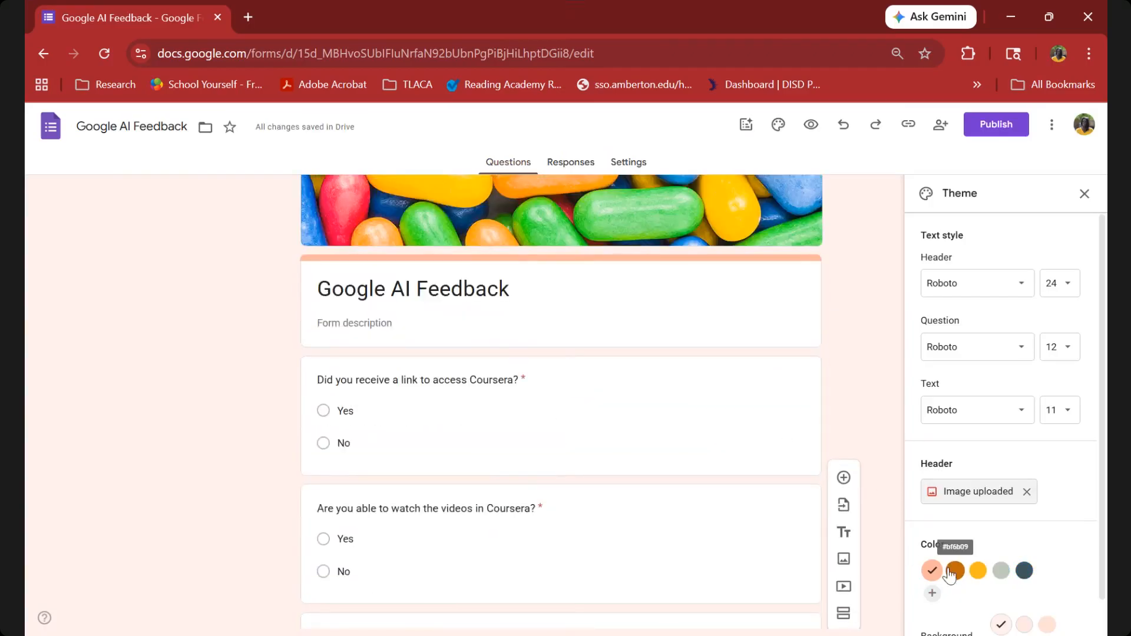
pyautogui.click(1025, 571)
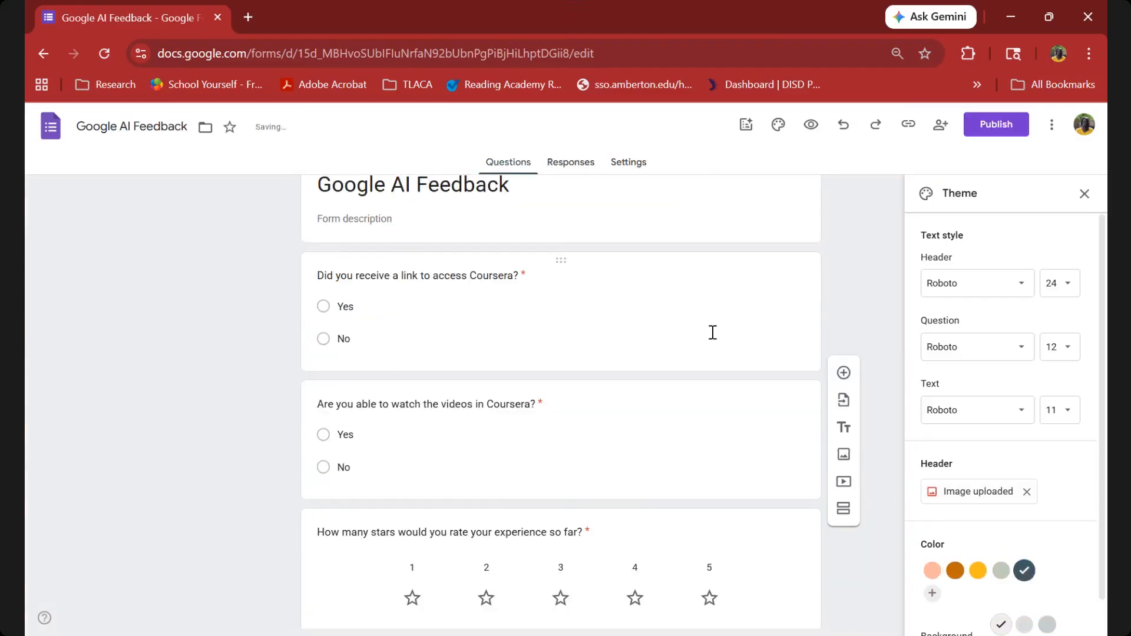
pyautogui.click(1085, 193)
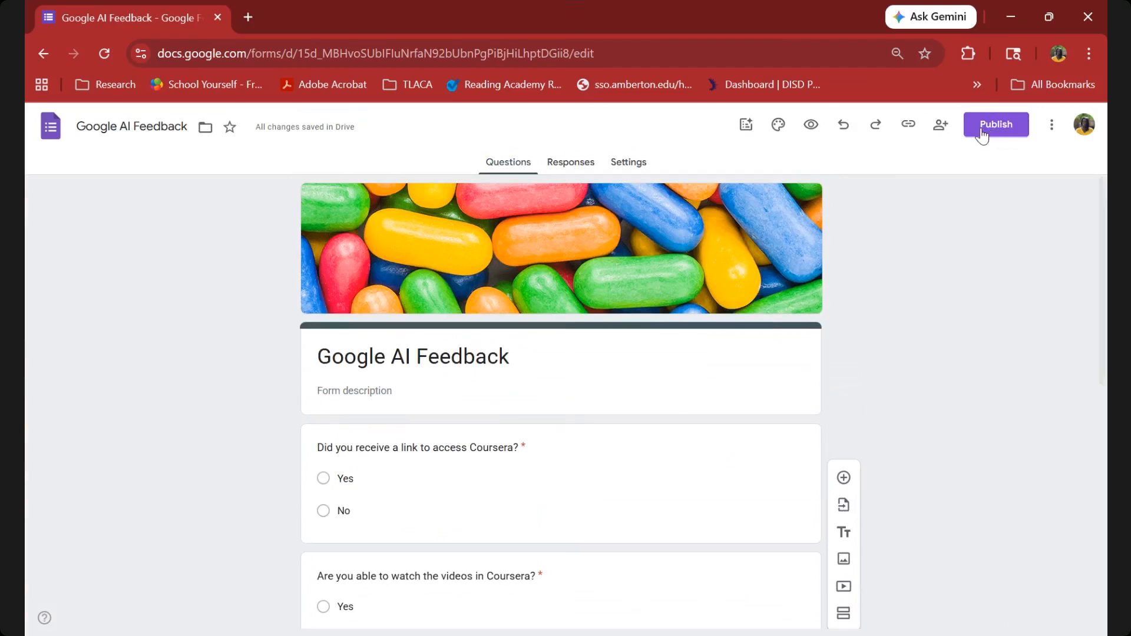
# Publish the form and copy its responder link as a shortened URL.
pyautogui.click(982, 131)
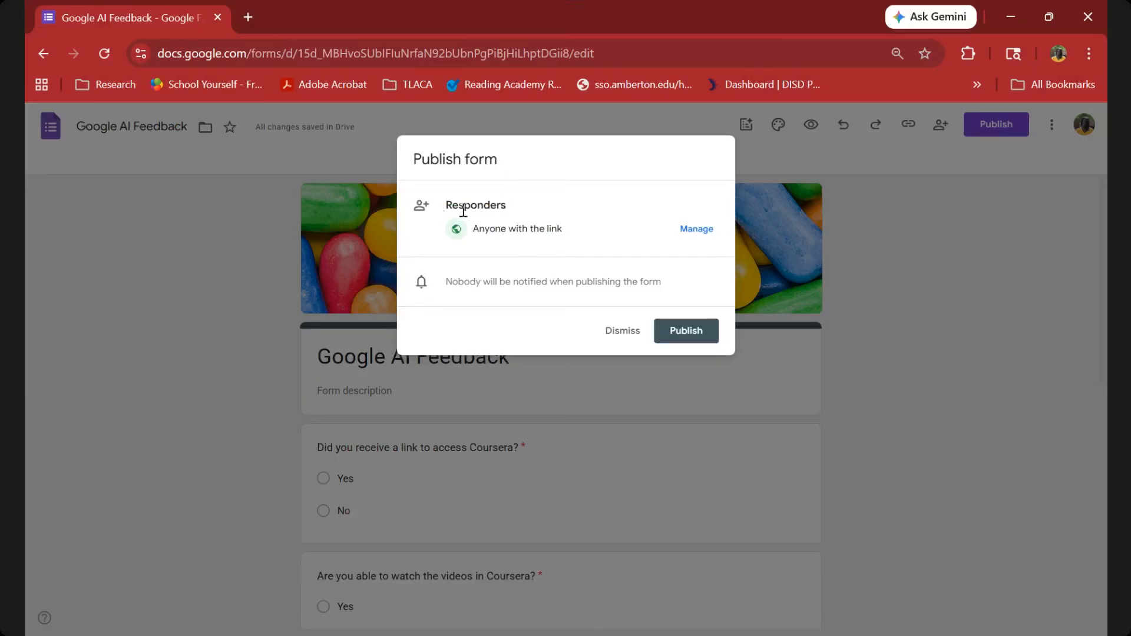
pyautogui.click(673, 341)
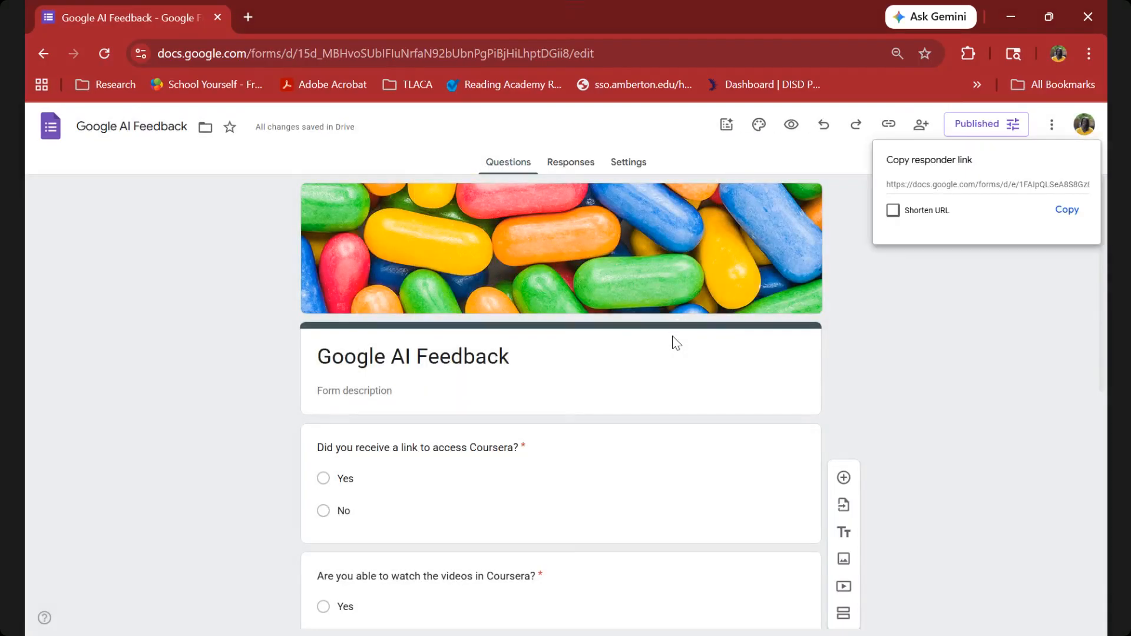
pyautogui.scroll(3, 927, 178)
pyautogui.scroll(-3, 927, 178)
pyautogui.click(893, 211)
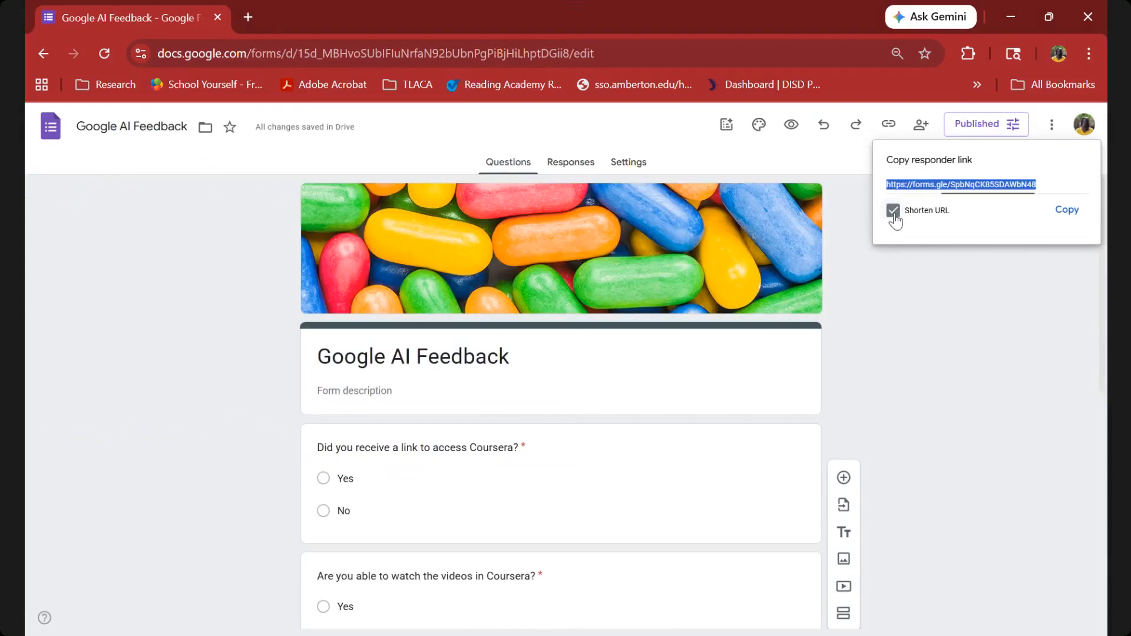
pyautogui.click(1067, 211)
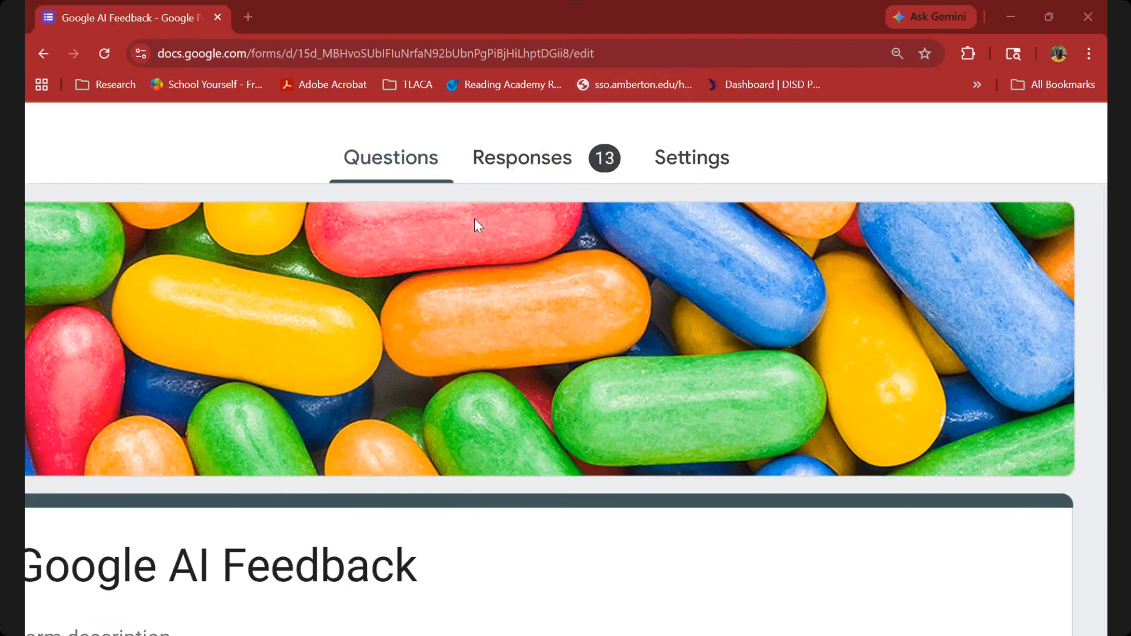
# Examine the summary charts of the submitted responses for all four questions.
pyautogui.hotkey('ctrl', '-')
pyautogui.hotkey('ctrl', '-')
pyautogui.hotkey('ctrl', '-')
pyautogui.hotkey('ctrl', '-')
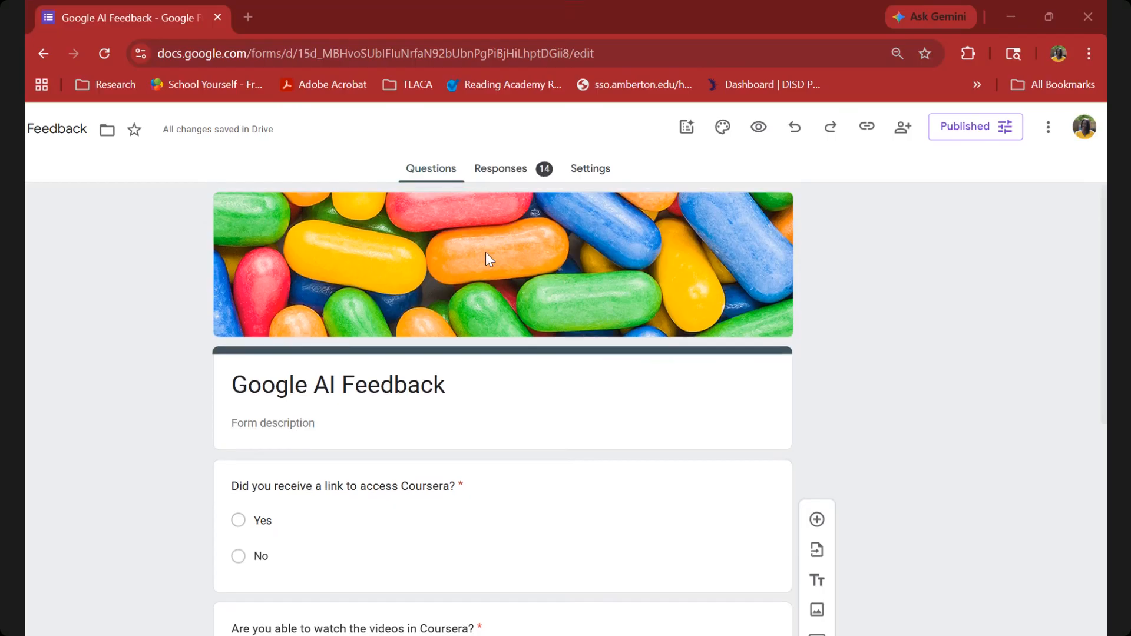
pyautogui.click(487, 173)
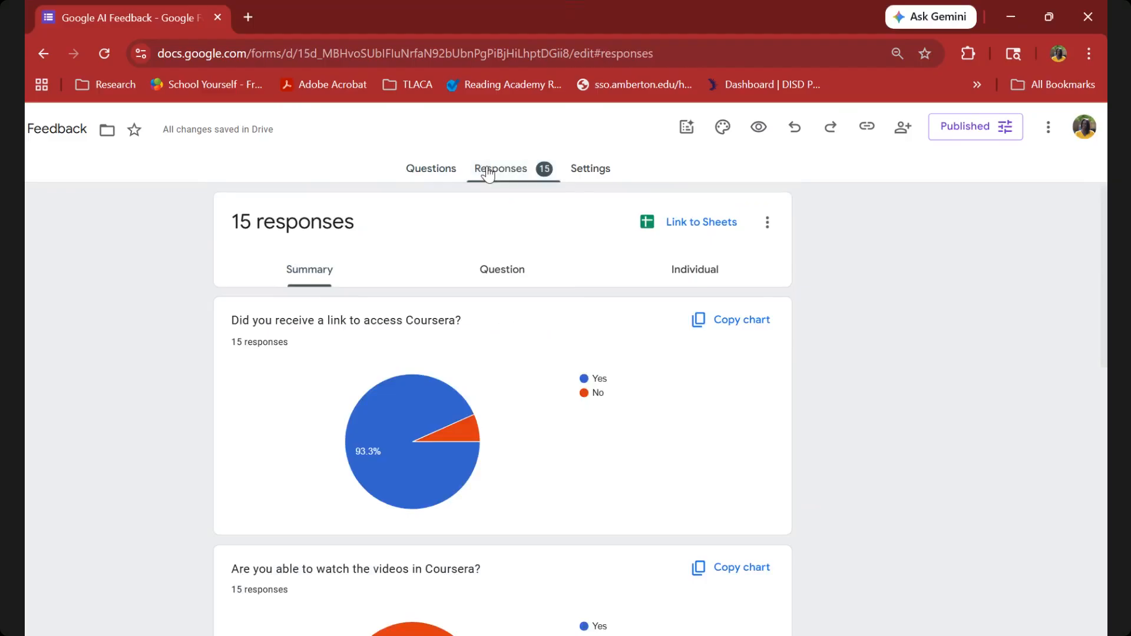
pyautogui.scroll(-1, 482, 348)
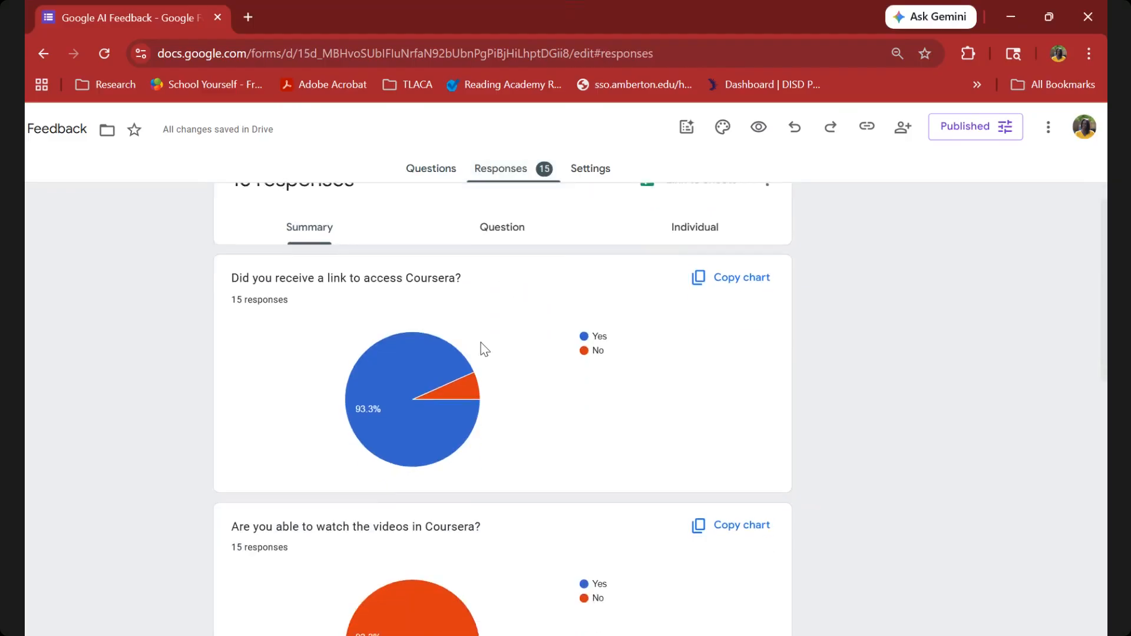
pyautogui.scroll(-5, 484, 349)
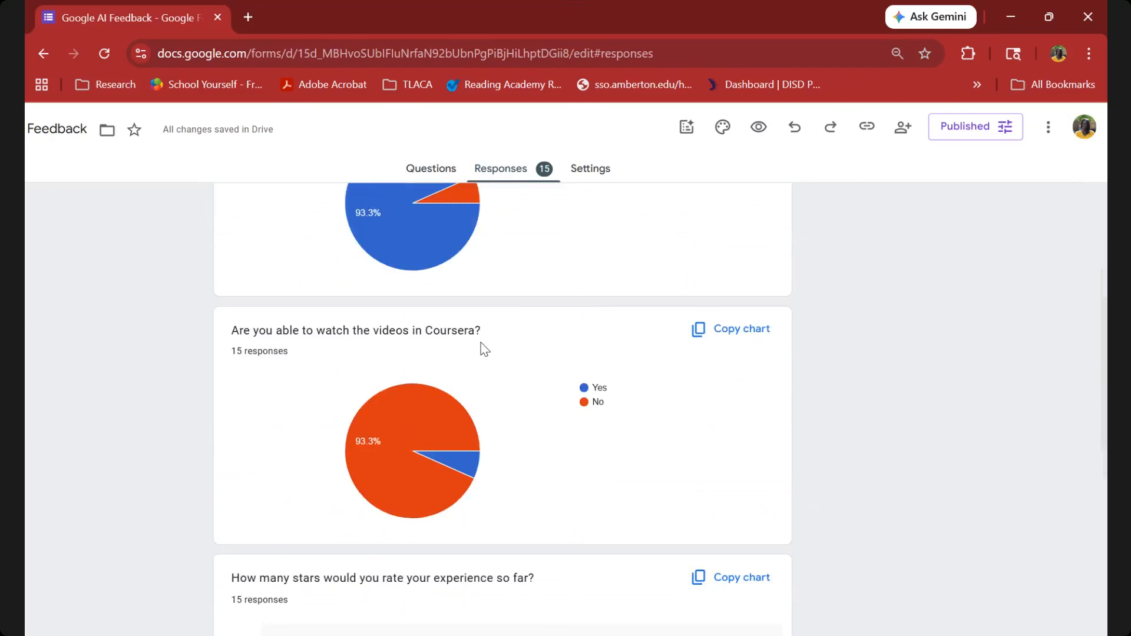
pyautogui.scroll(-4, 484, 349)
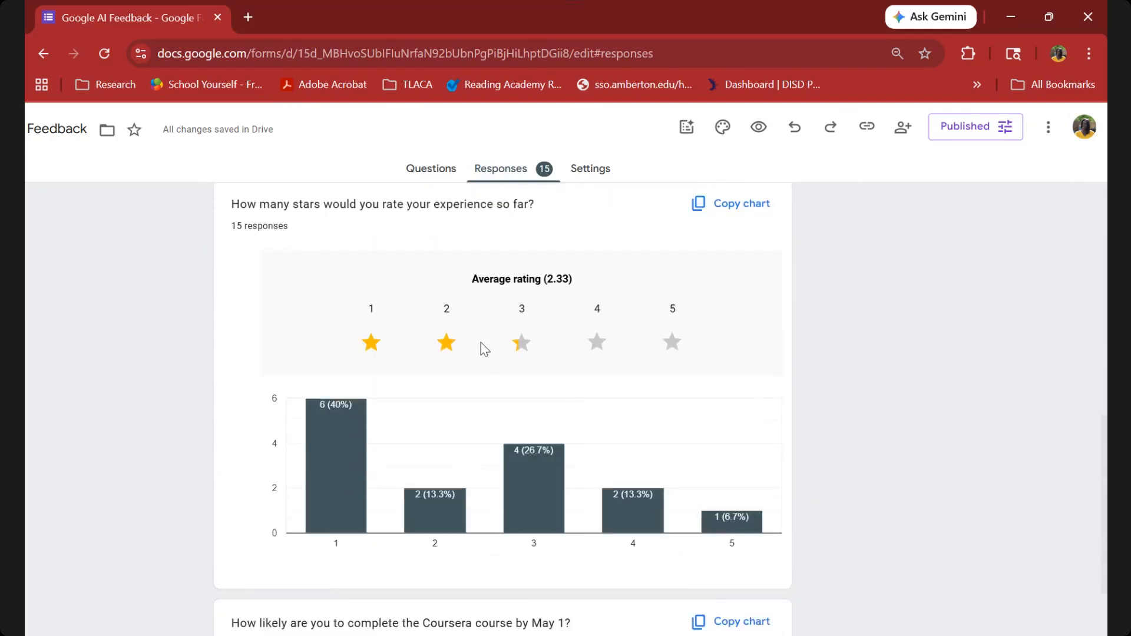
pyautogui.scroll(-3, 484, 348)
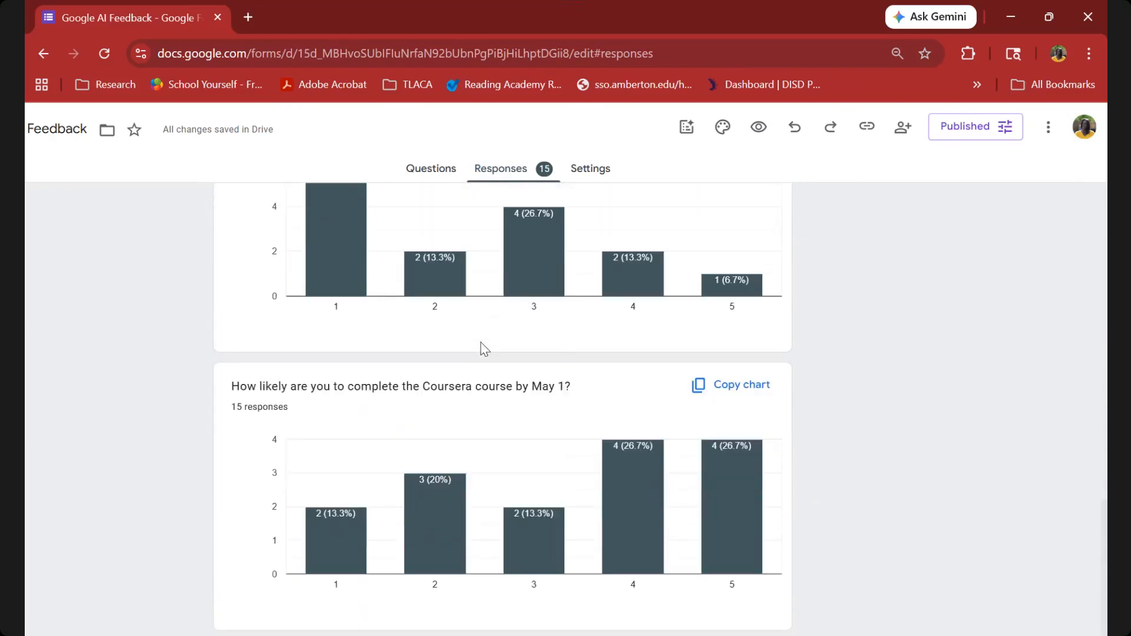
pyautogui.scroll(8, 484, 348)
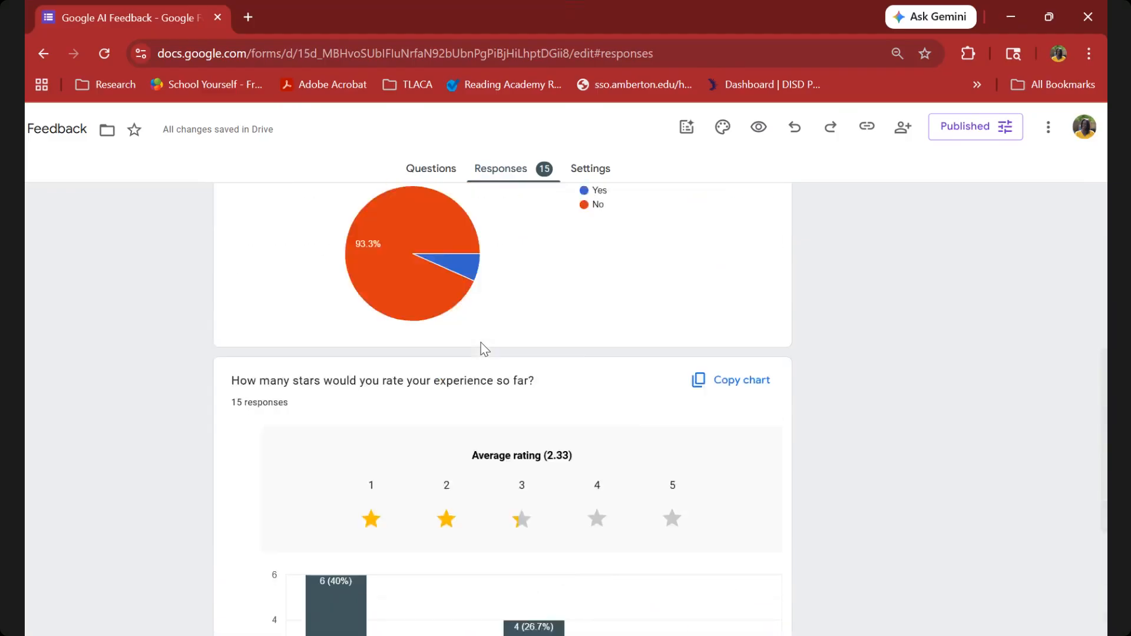
pyautogui.scroll(5, 484, 349)
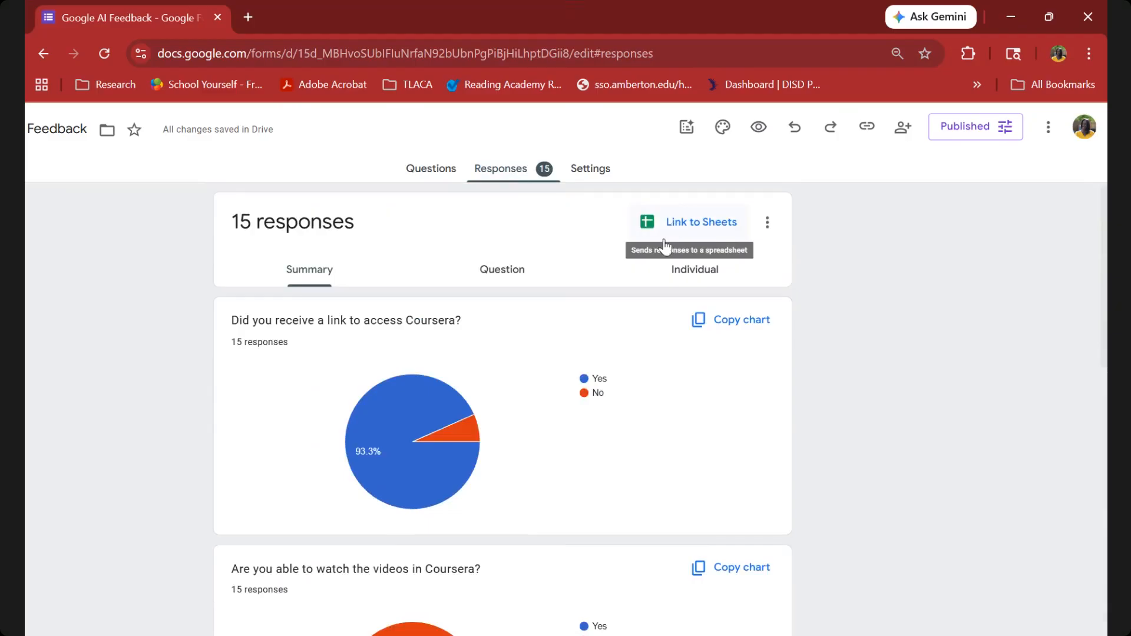
pyautogui.click(439, 170)
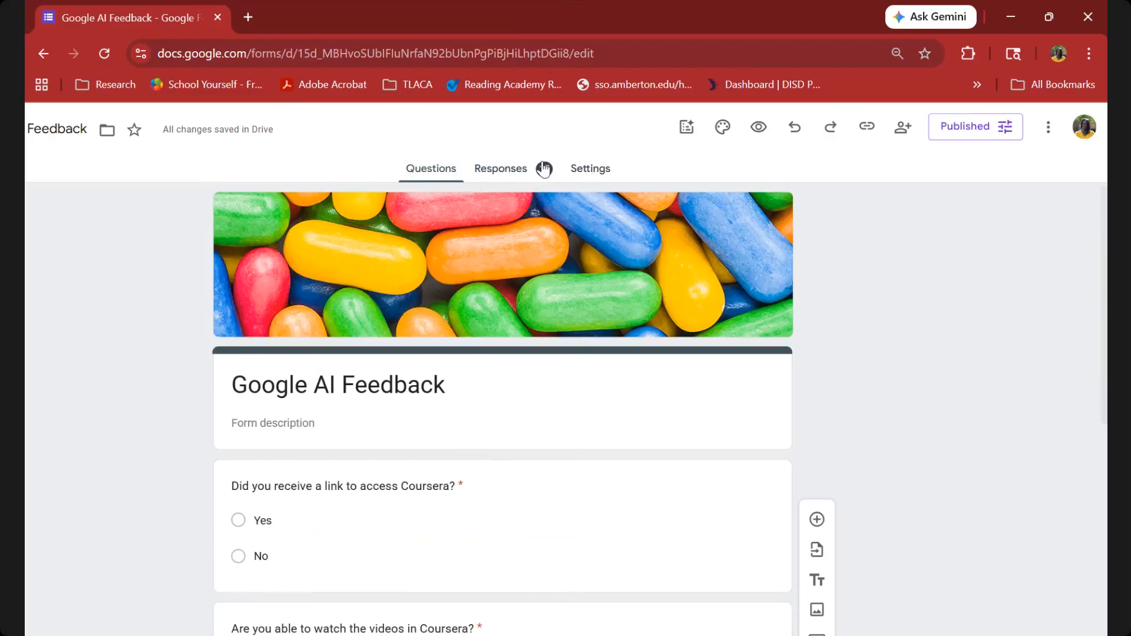
pyautogui.click(503, 174)
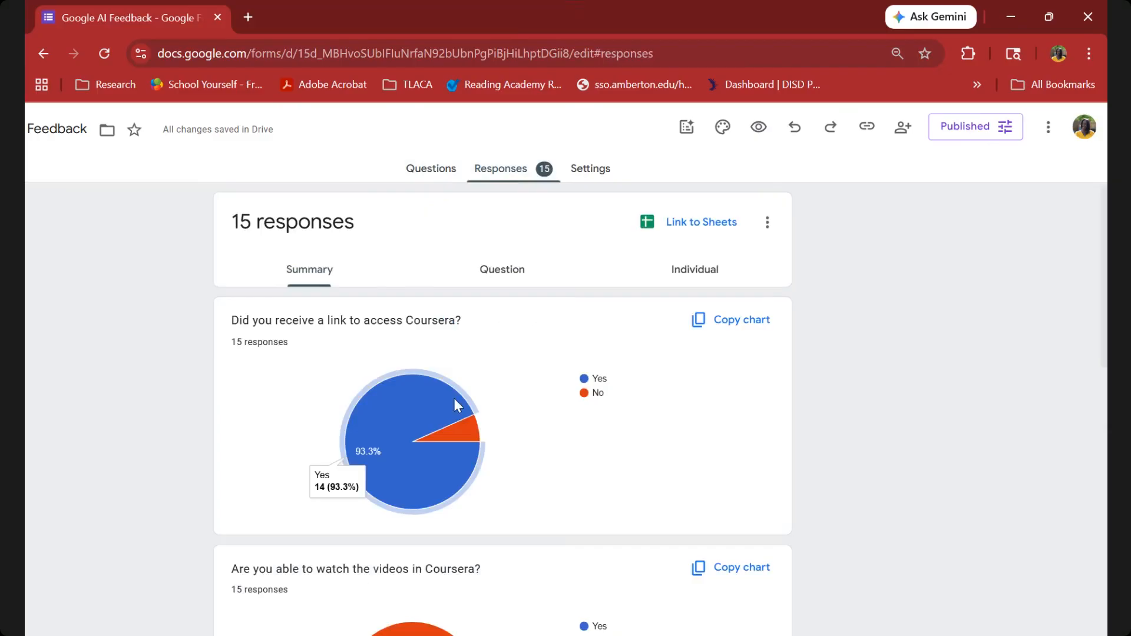
# Examine the yes and no shares in the pie charts on receiving the Coursera link and watching the videos.
pyautogui.scroll(-1, 454, 398)
pyautogui.scroll(-3, 454, 398)
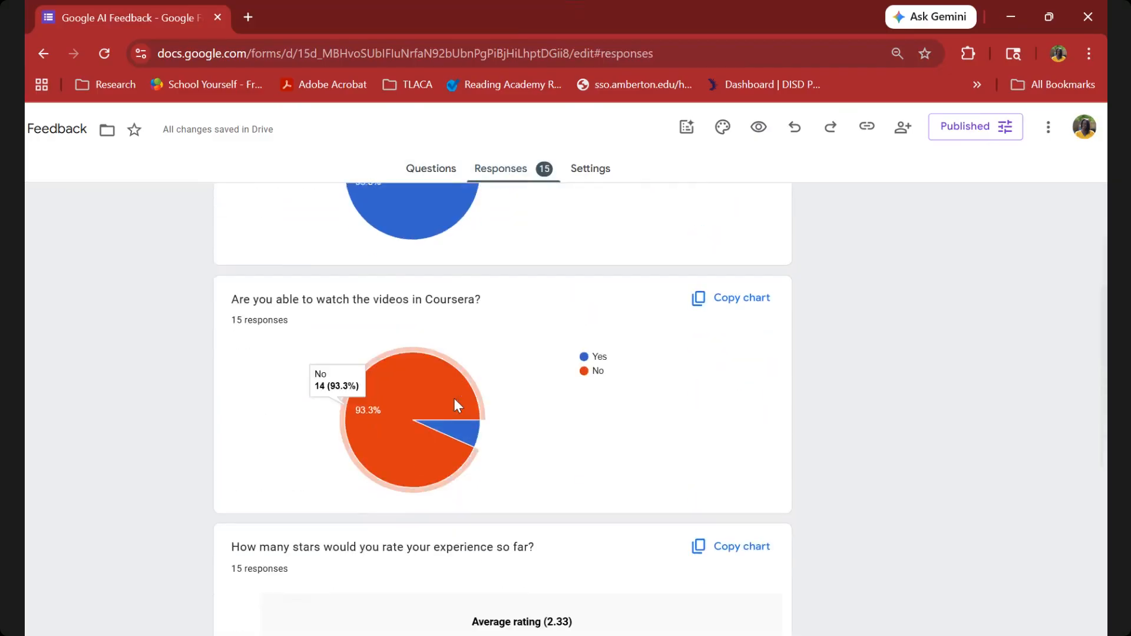
pyautogui.scroll(2, 384, 335)
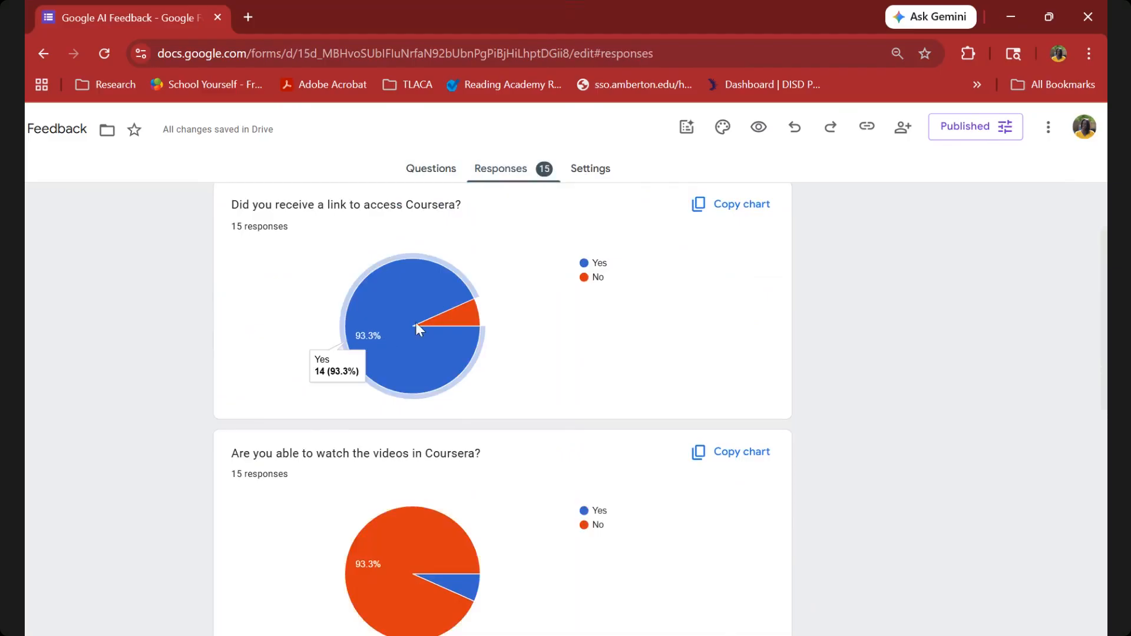
pyautogui.moveTo(459, 315)
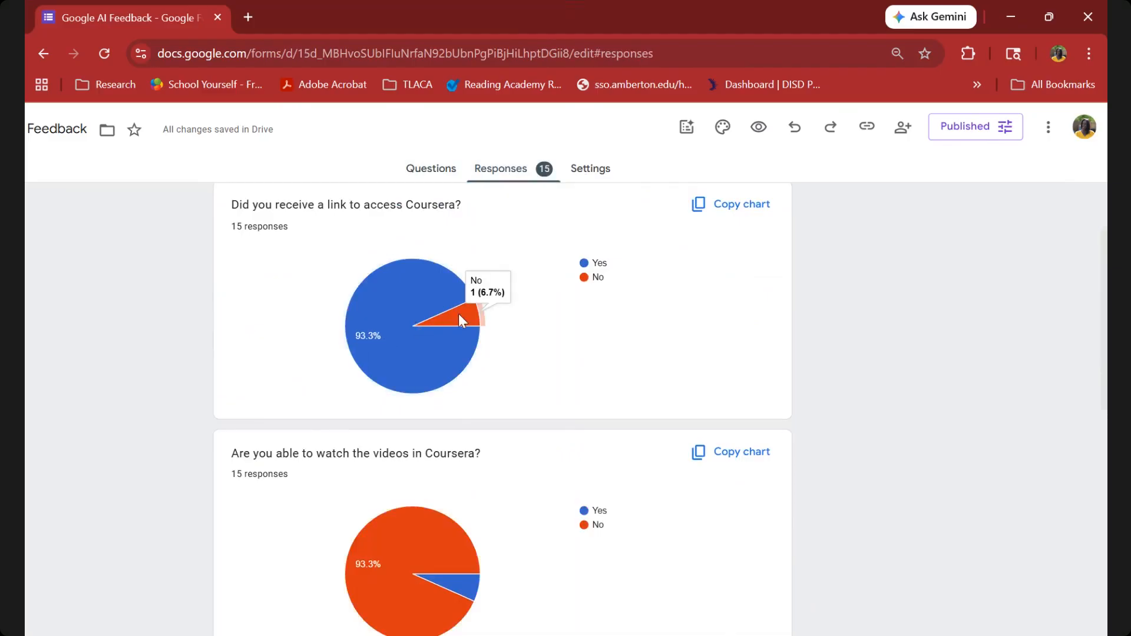
pyautogui.scroll(-2, 458, 313)
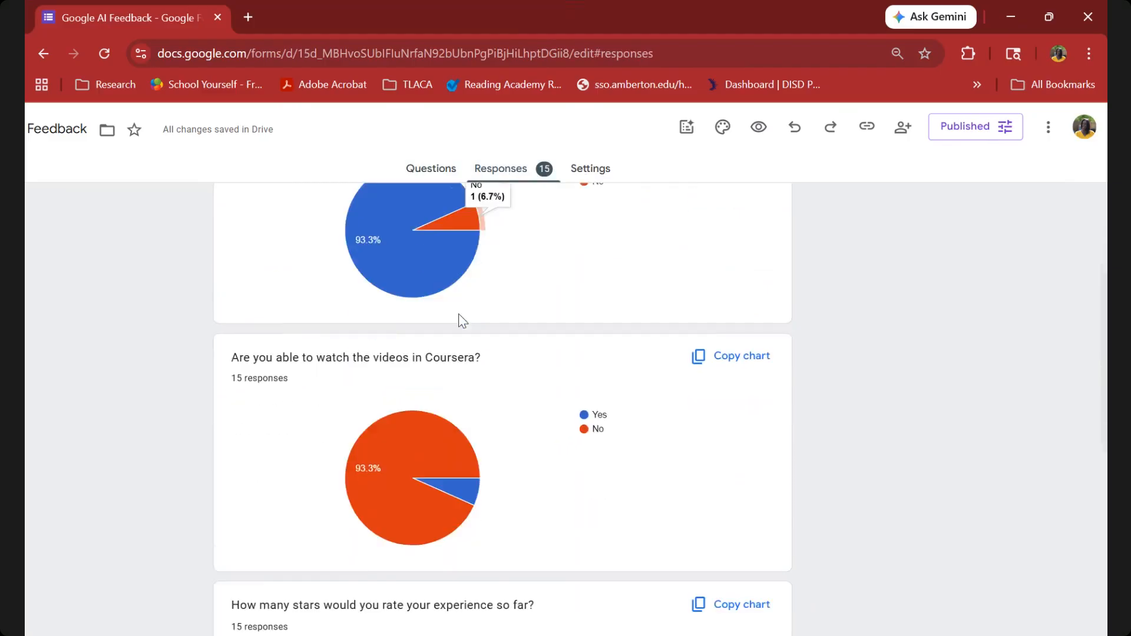
pyautogui.moveTo(398, 425)
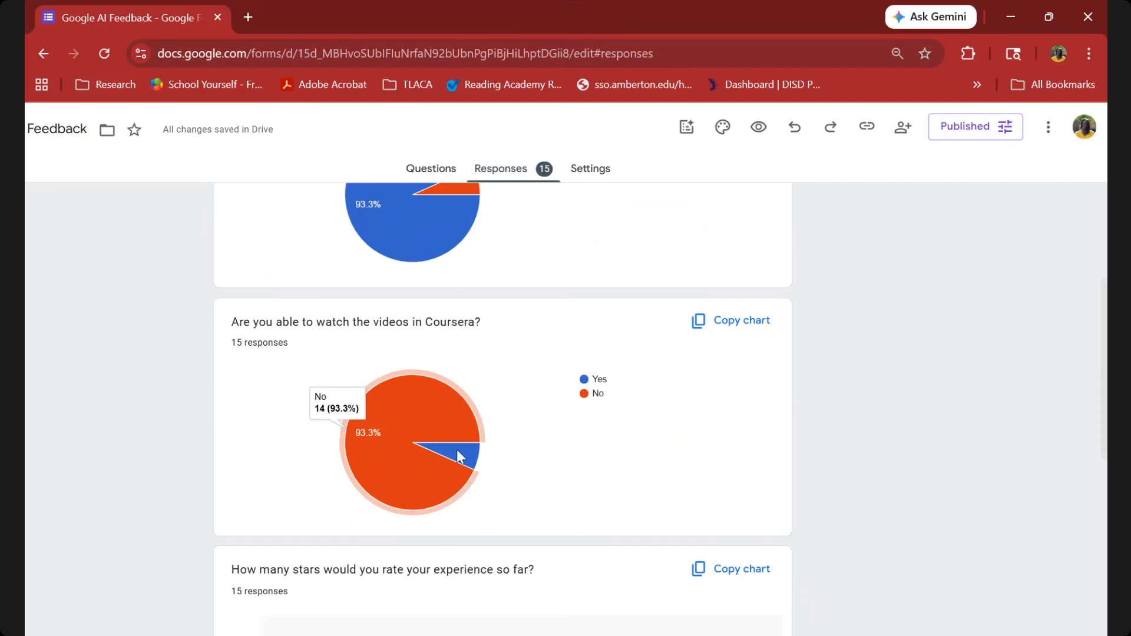
pyautogui.moveTo(464, 461)
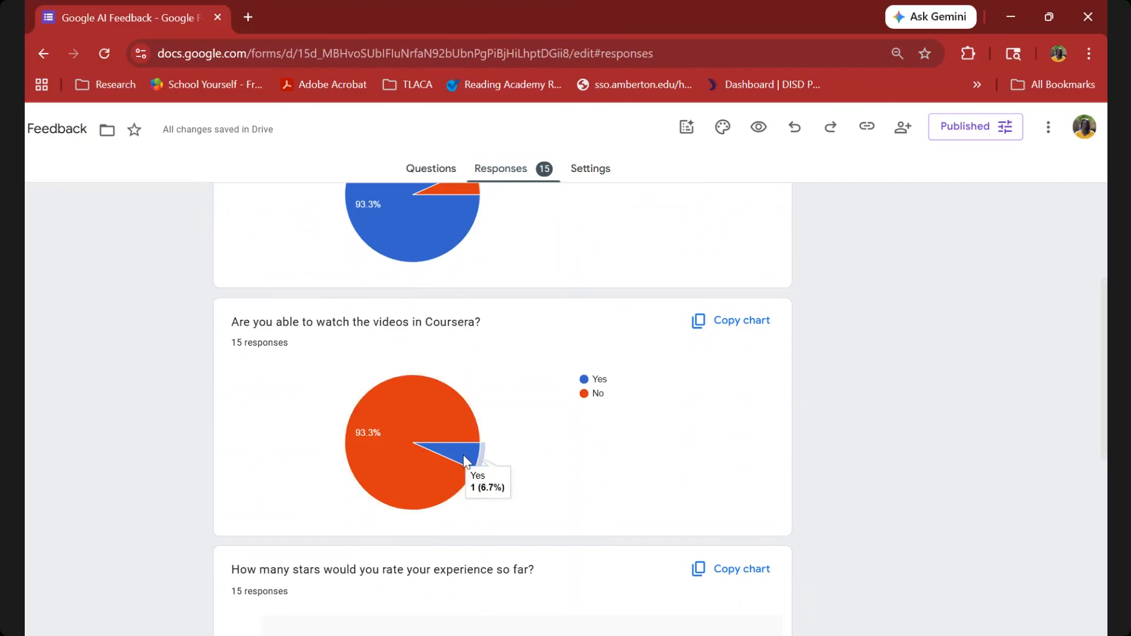
pyautogui.moveTo(393, 449)
pyautogui.moveTo(370, 402)
pyautogui.scroll(-1, 370, 402)
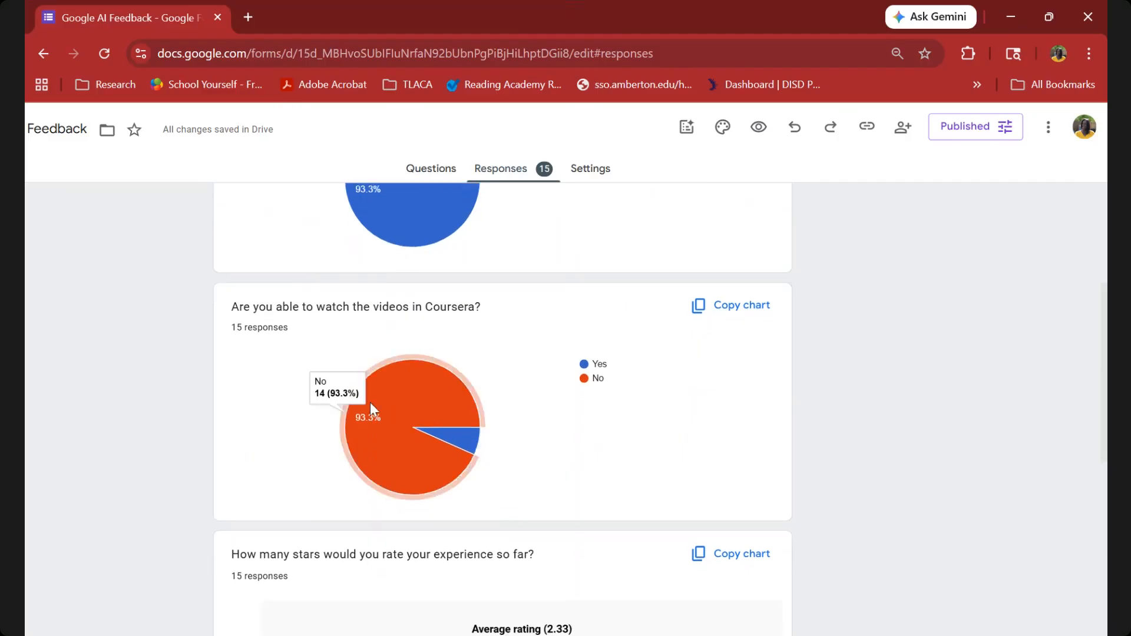
# Review the bar charts for the star rating and the likelihood of completing the course by May 1.
pyautogui.scroll(-3, 370, 401)
pyautogui.scroll(-3, 374, 410)
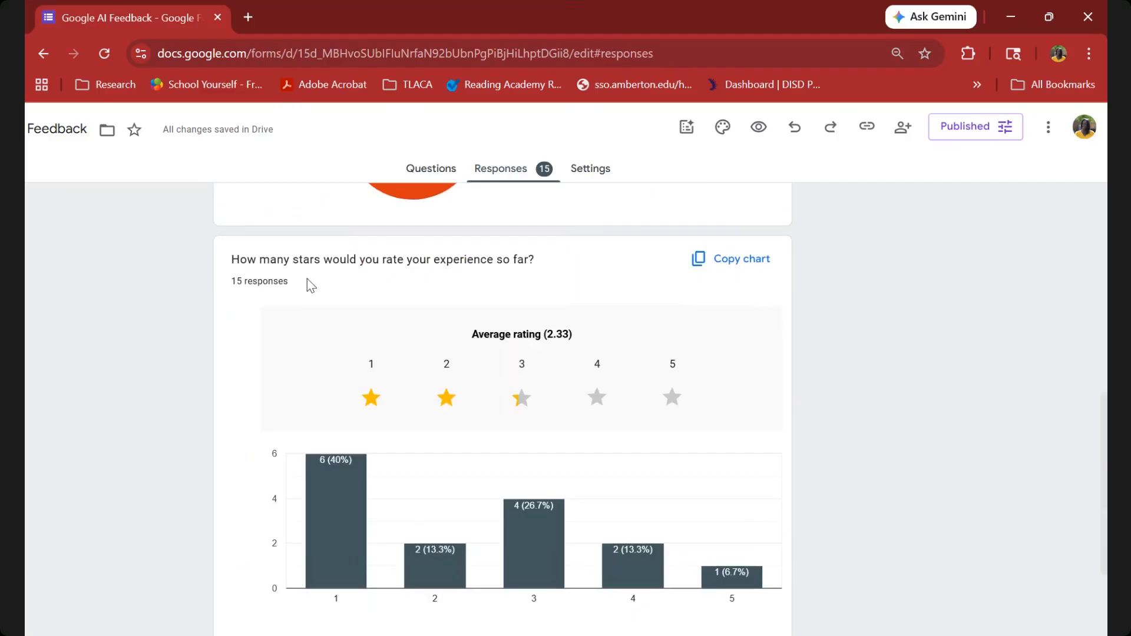
pyautogui.scroll(-2, 401, 355)
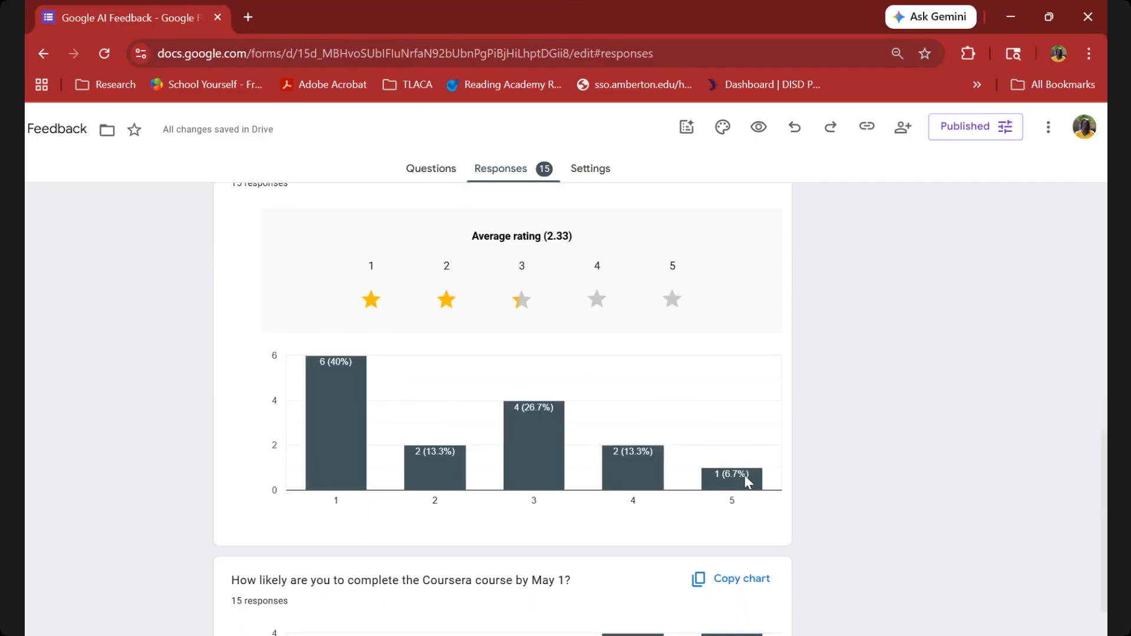
pyautogui.scroll(-4, 744, 480)
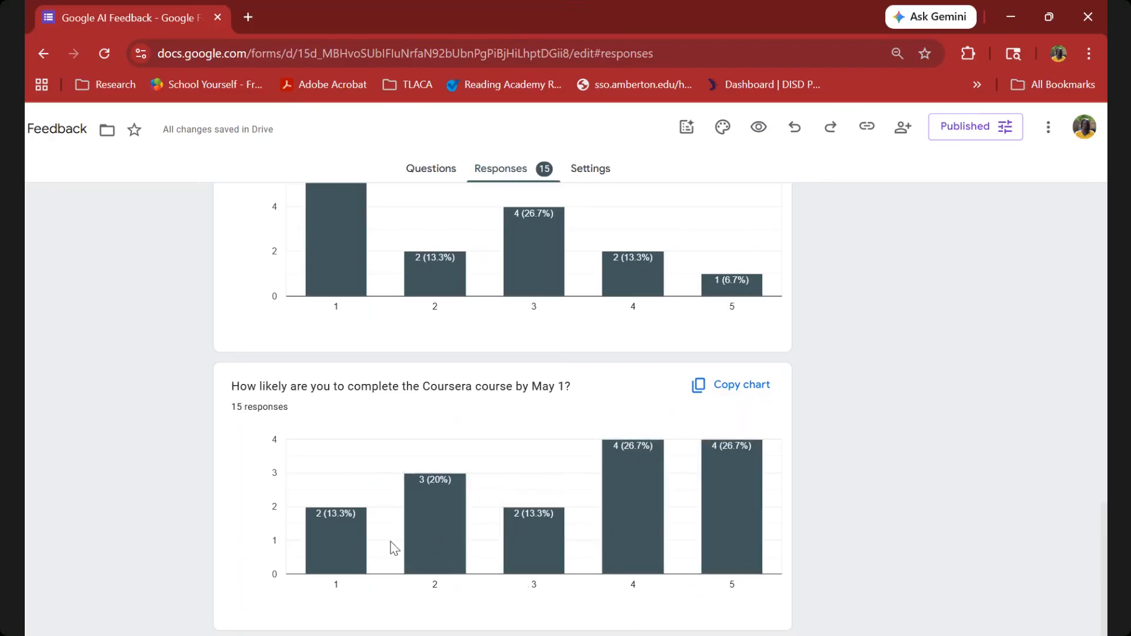
pyautogui.scroll(12, 446, 525)
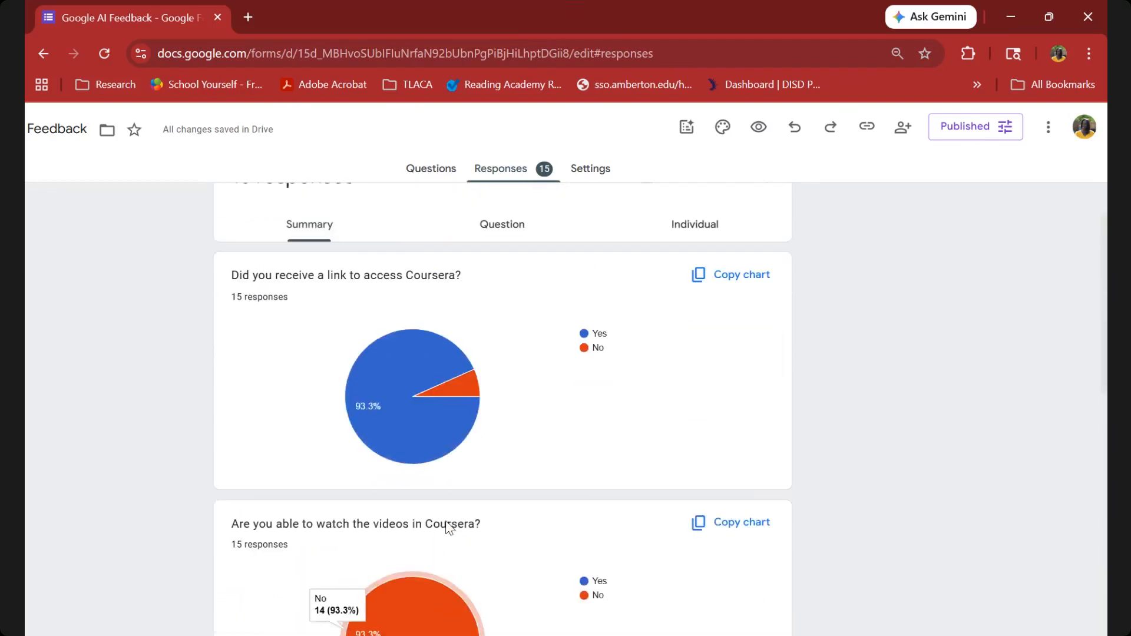
pyautogui.scroll(2, 446, 526)
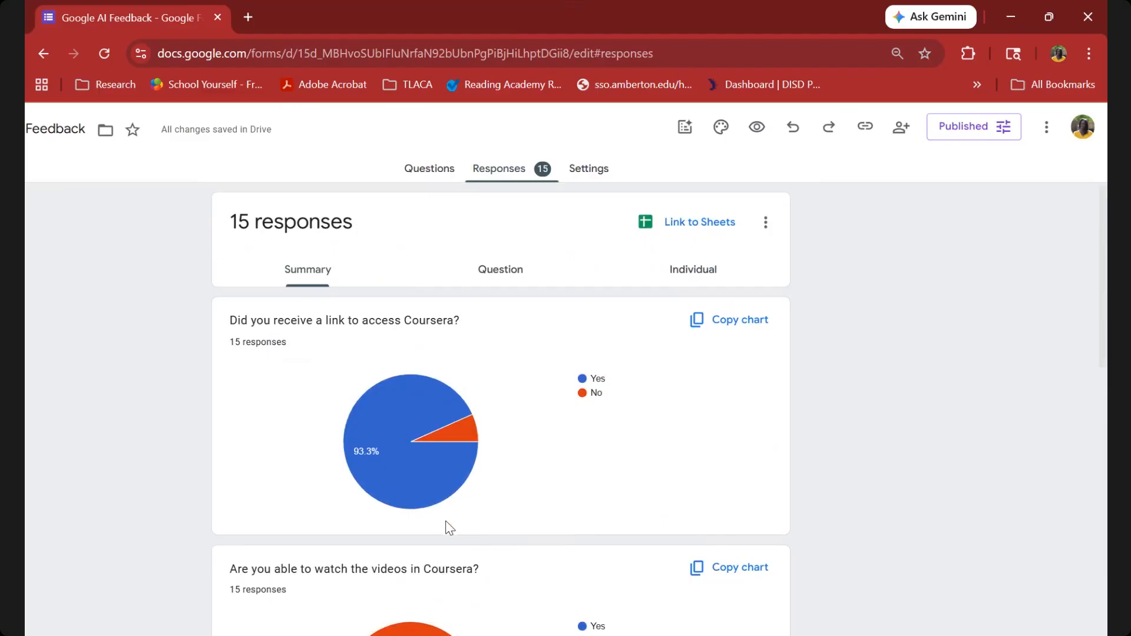
# Link the form responses to a new spreadsheet, dismissing its Gemini side panel and the Advanced table formatting tip.
pyautogui.click(688, 230)
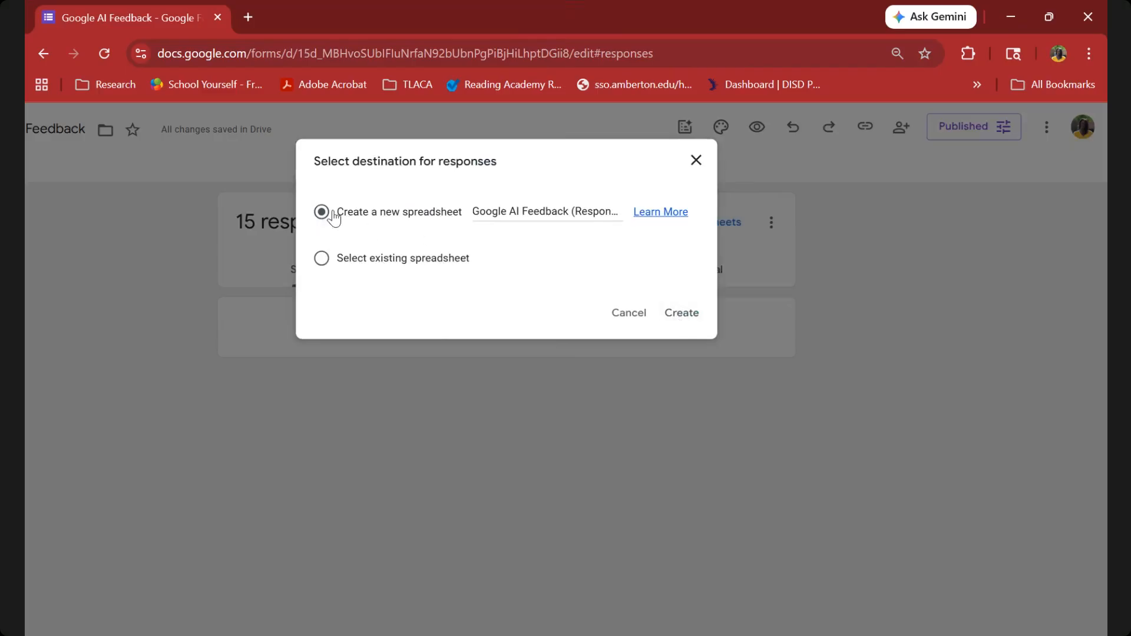
pyautogui.click(681, 313)
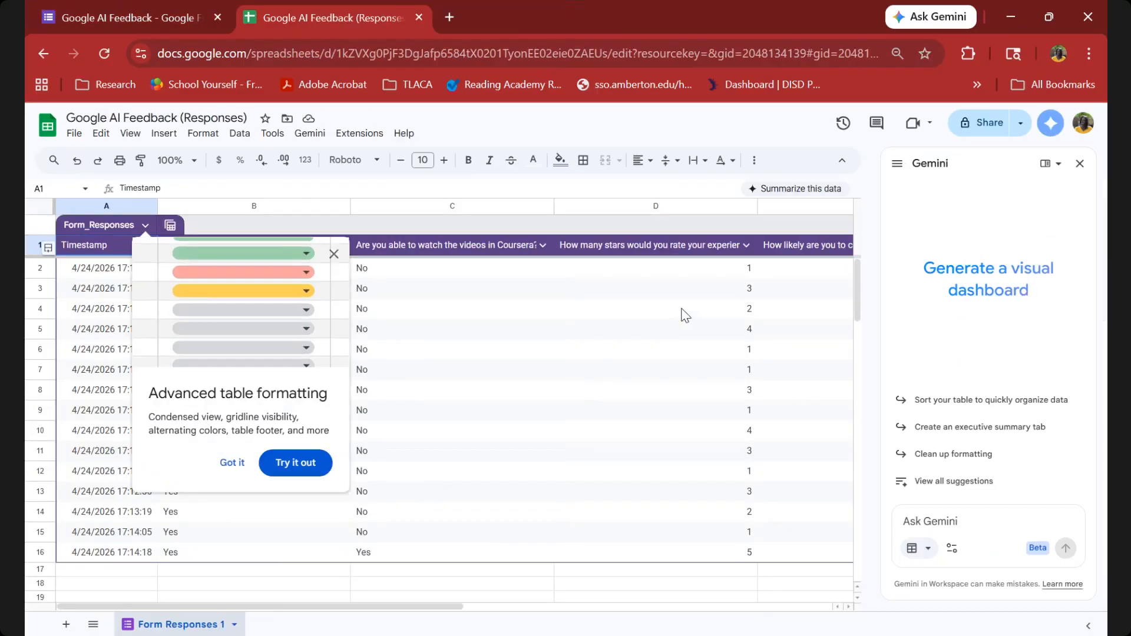
pyautogui.click(1079, 163)
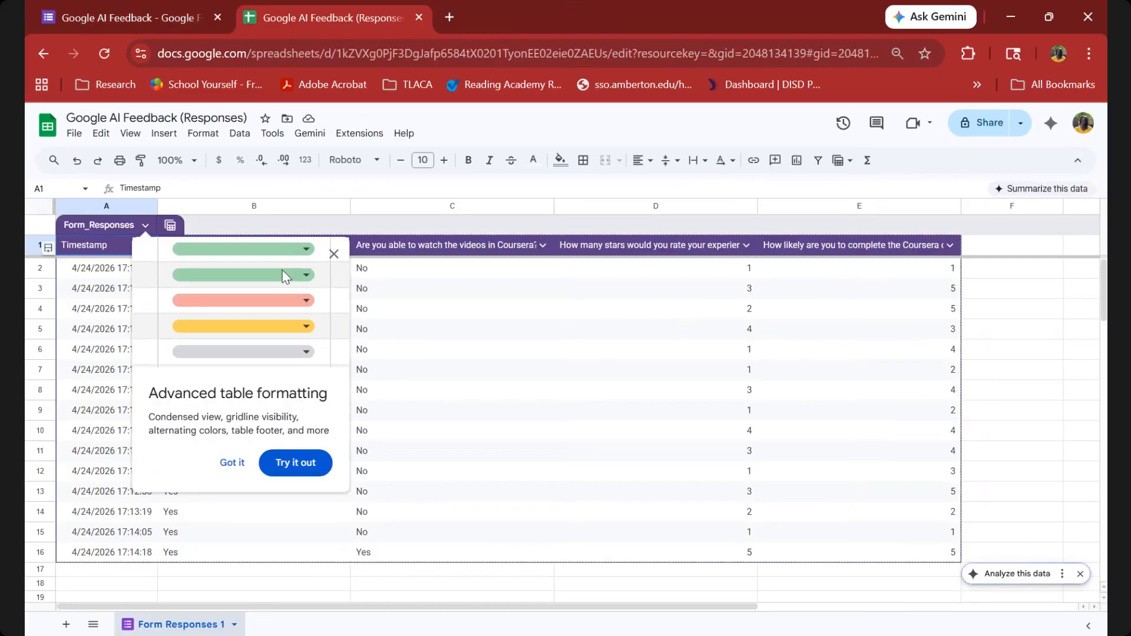
pyautogui.click(332, 255)
pyautogui.scroll(-1, 203, 375)
pyautogui.scroll(1, 202, 375)
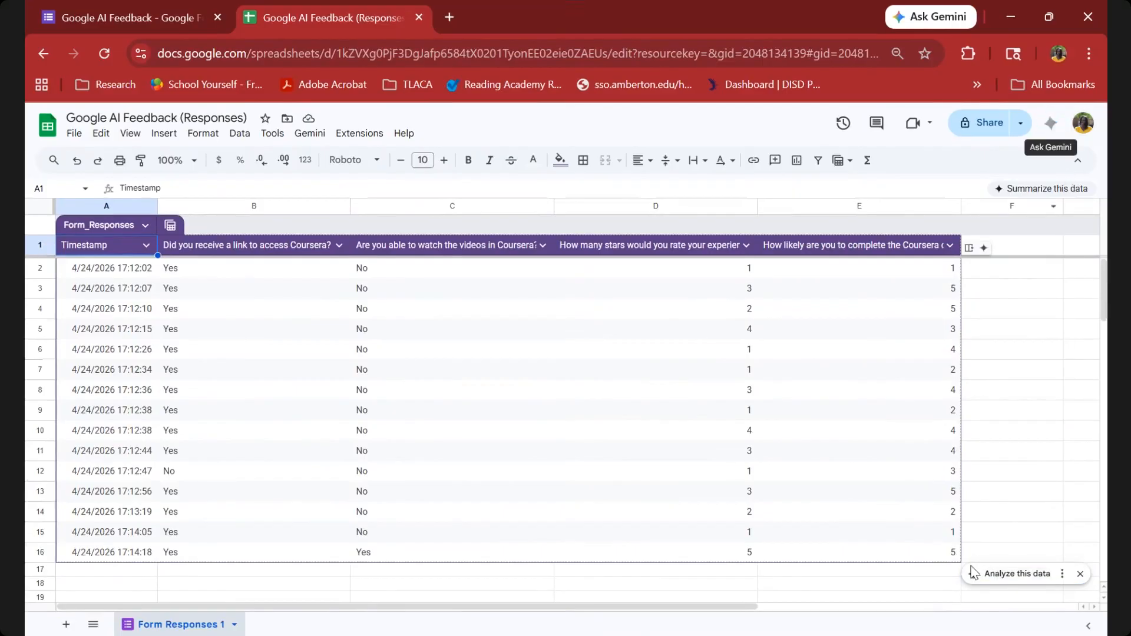
# Ask the spreadsheet's built-in Gemini assistant "Can you take this data and analyze it?".
pyautogui.click(1051, 125)
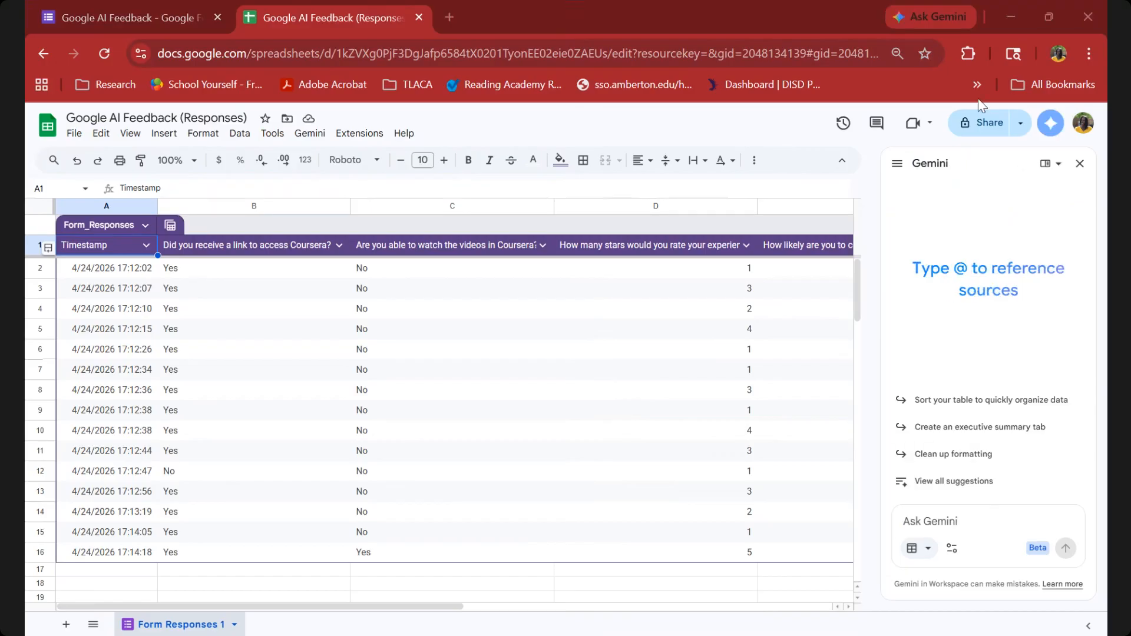
pyautogui.click(915, 523)
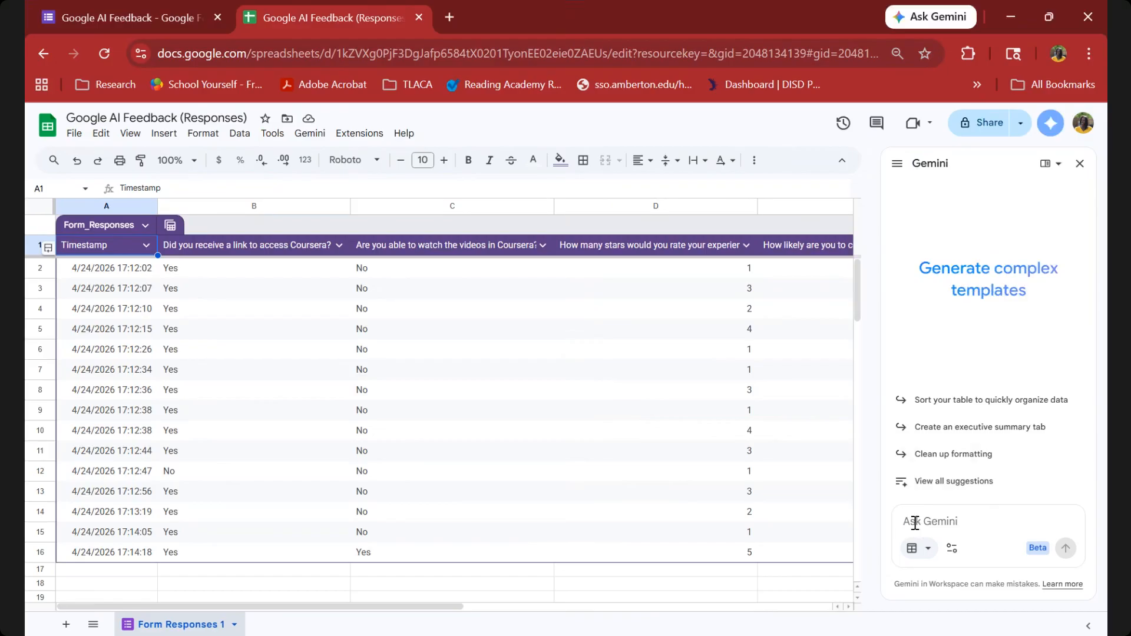
pyautogui.write('Can')
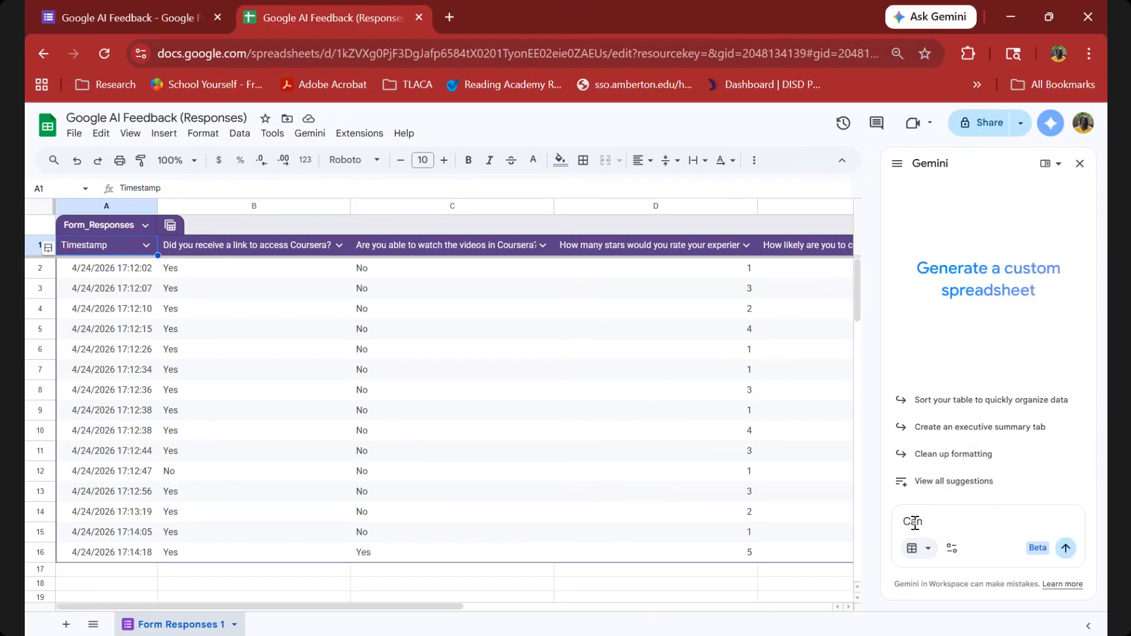
pyautogui.write(' you take this data and analyz')
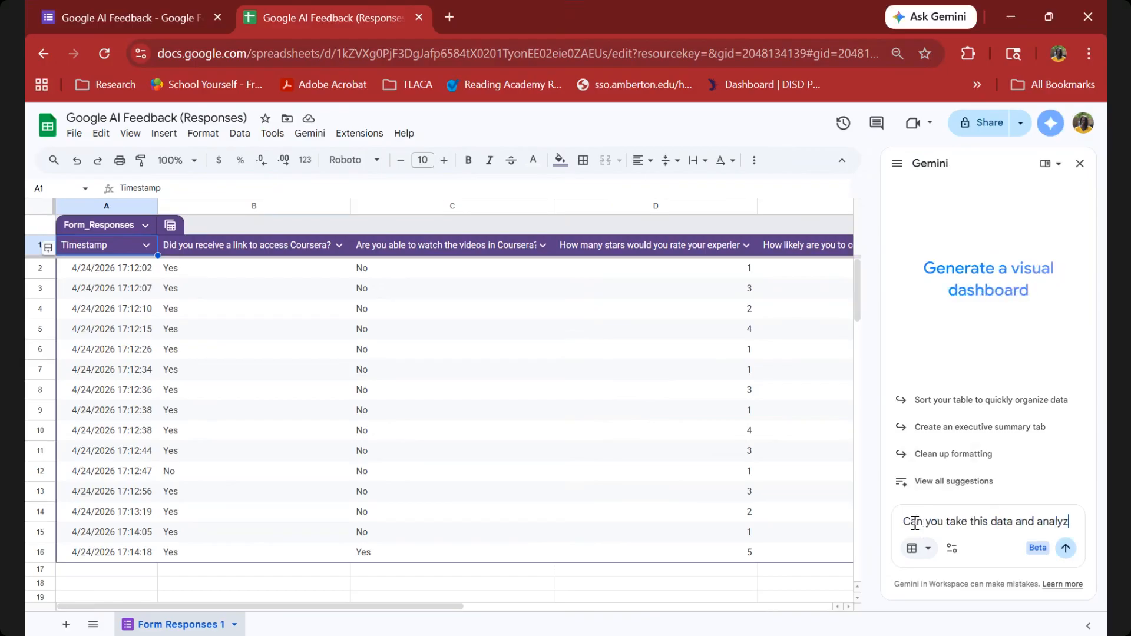
pyautogui.write('e it?')
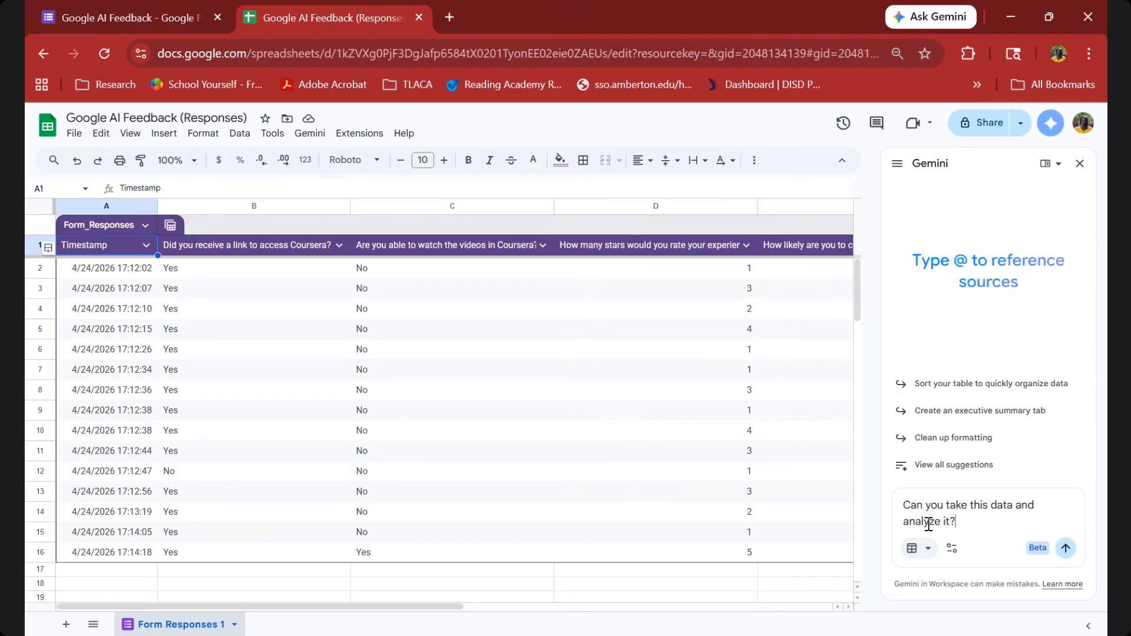
pyautogui.click(1070, 557)
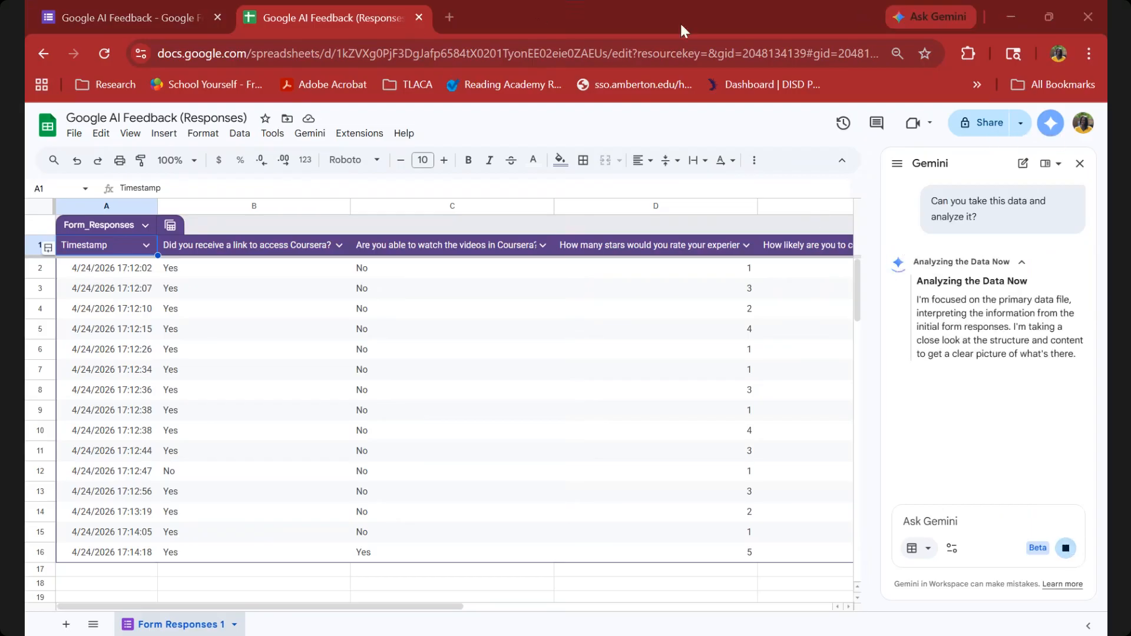
# Search the web for "google gemini" in a new browser tab and open the Google Gemini web app.
pyautogui.click(448, 23)
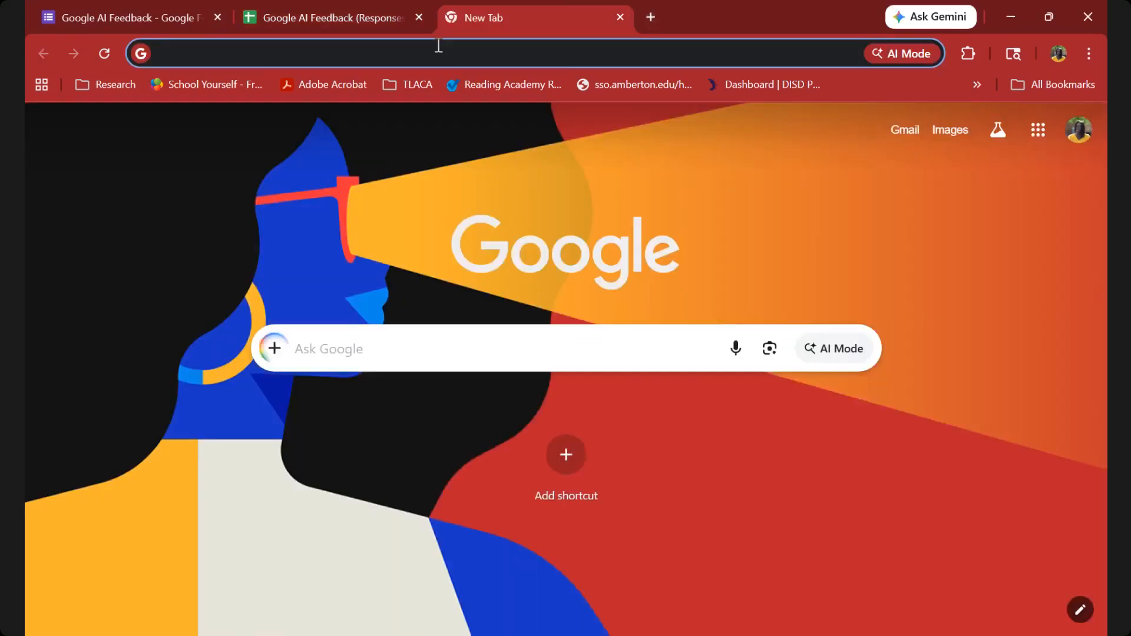
pyautogui.write('google geme')
pyautogui.press('BackSpace')
pyautogui.write('ini')
pyautogui.press('Return')
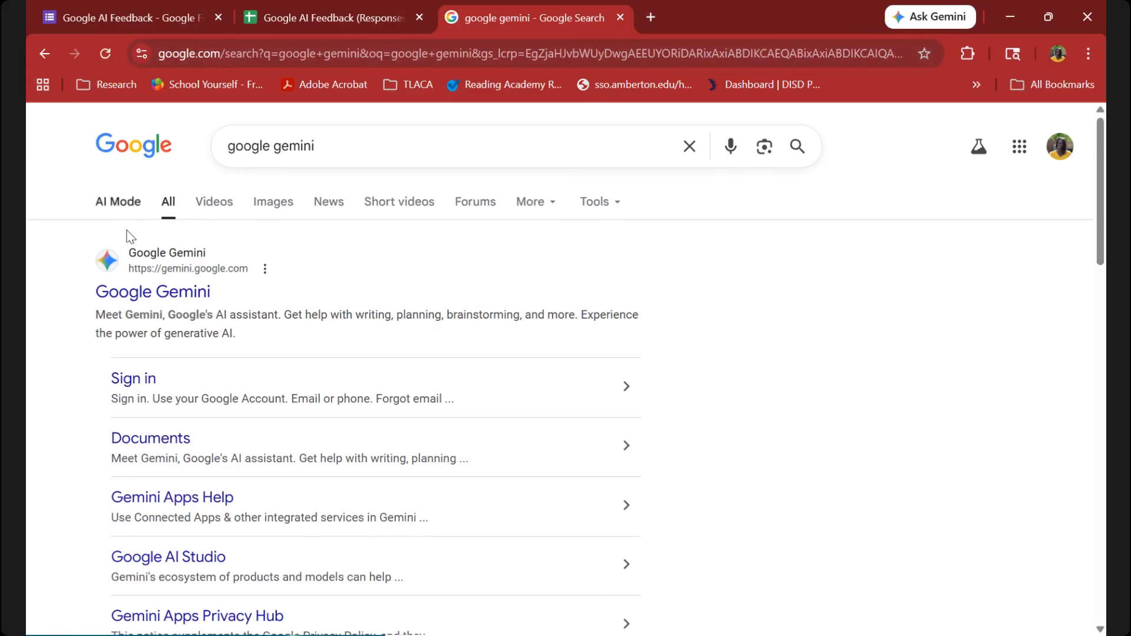
pyautogui.click(138, 293)
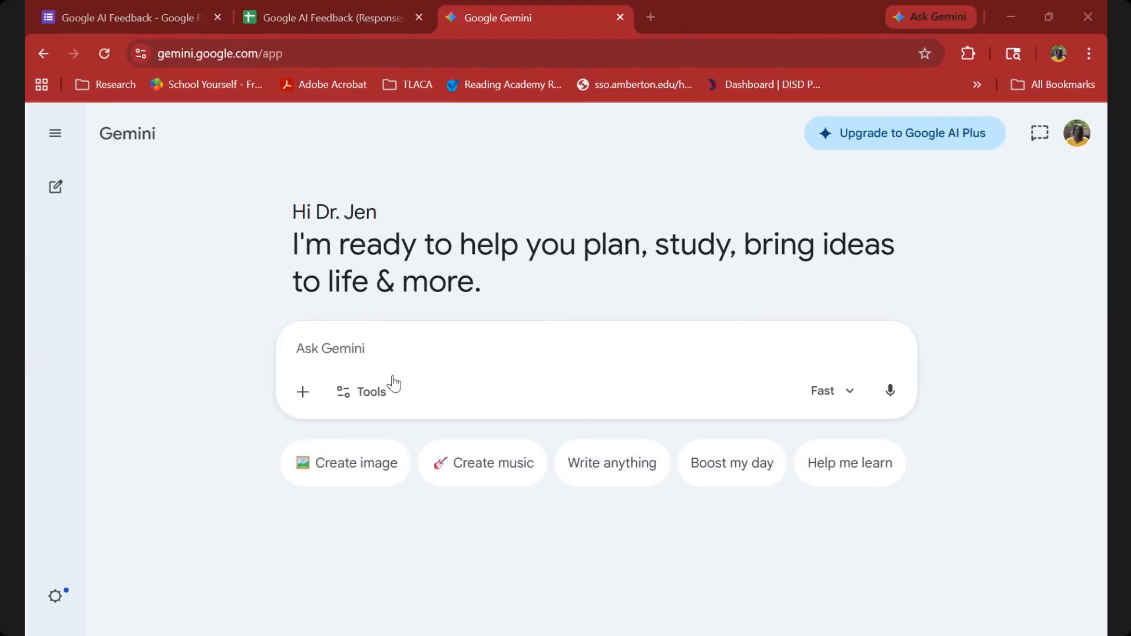
# Switch back to the Google AI Feedback (Responses) spreadsheet and copy the entire Form Responses 1 sheet.
pyautogui.click(310, 12)
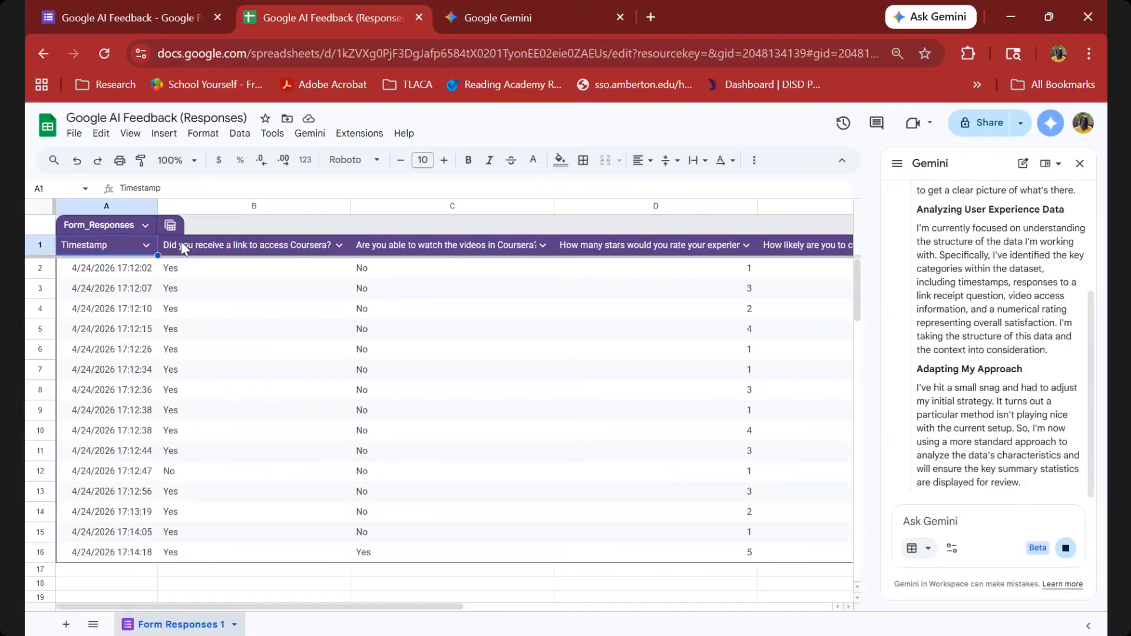
pyautogui.click(207, 310)
pyautogui.hotkey('ctrl', 'a')
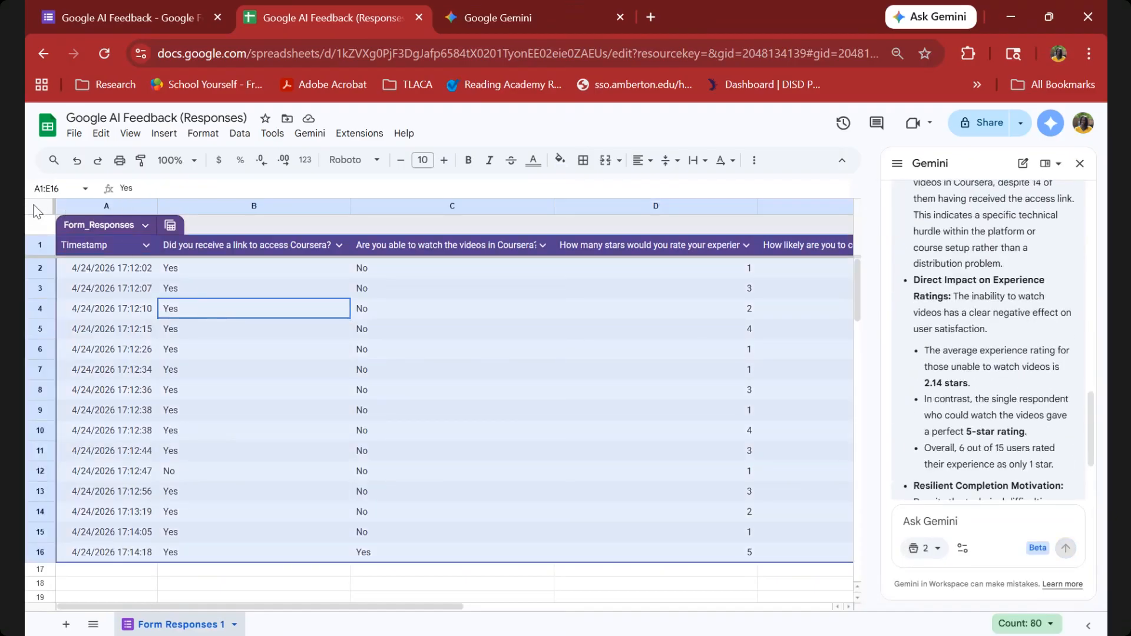
pyautogui.click(225, 276)
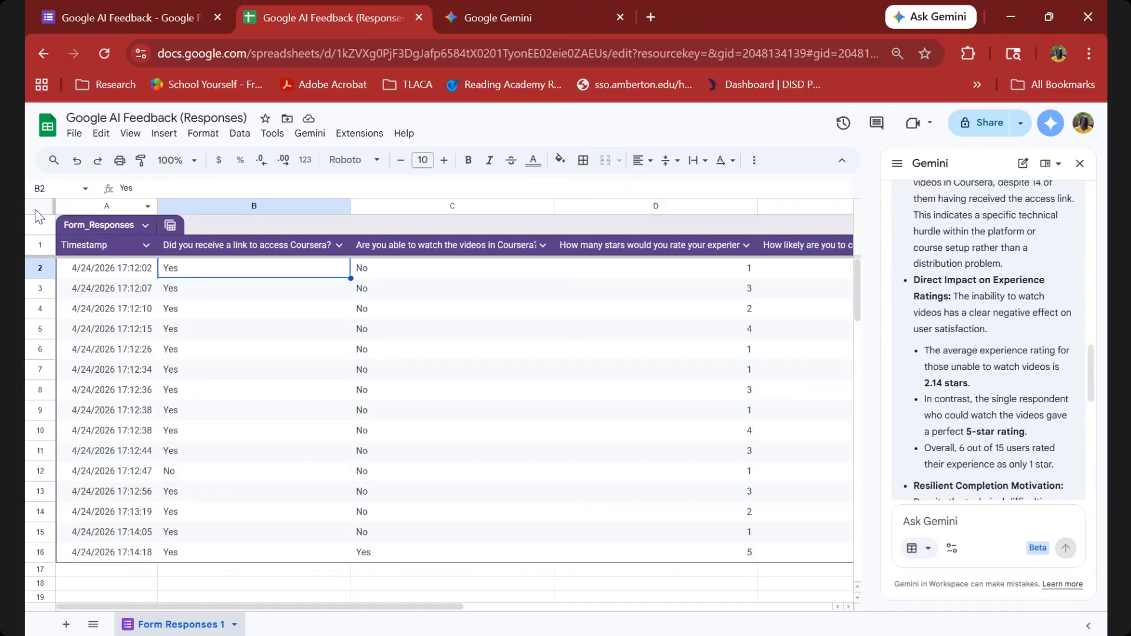
pyautogui.click(40, 208)
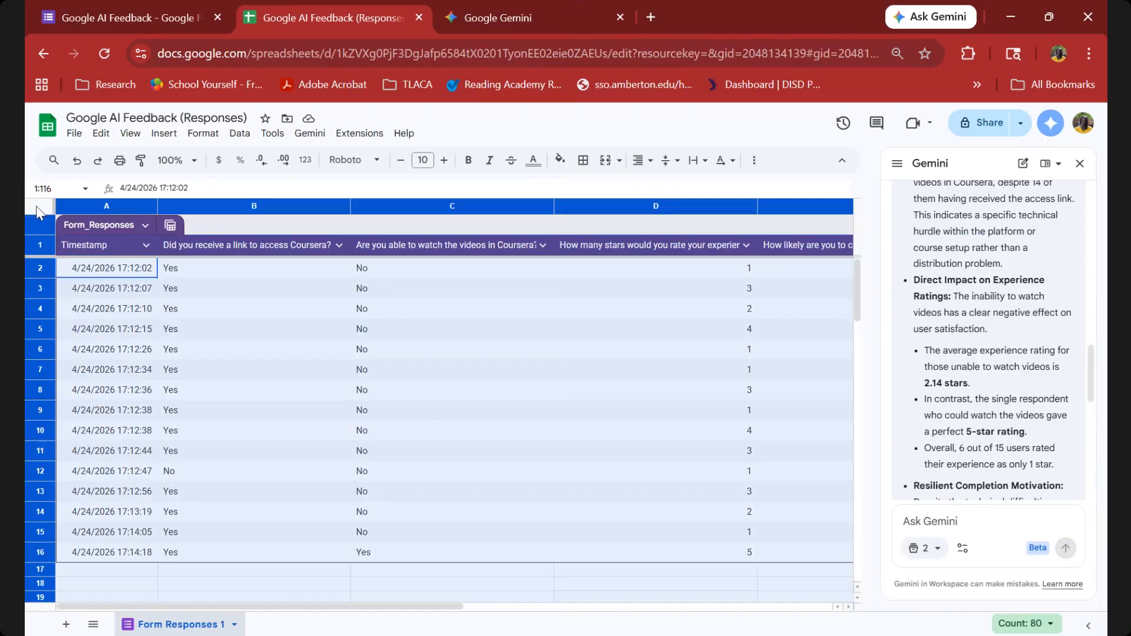
pyautogui.click(101, 133)
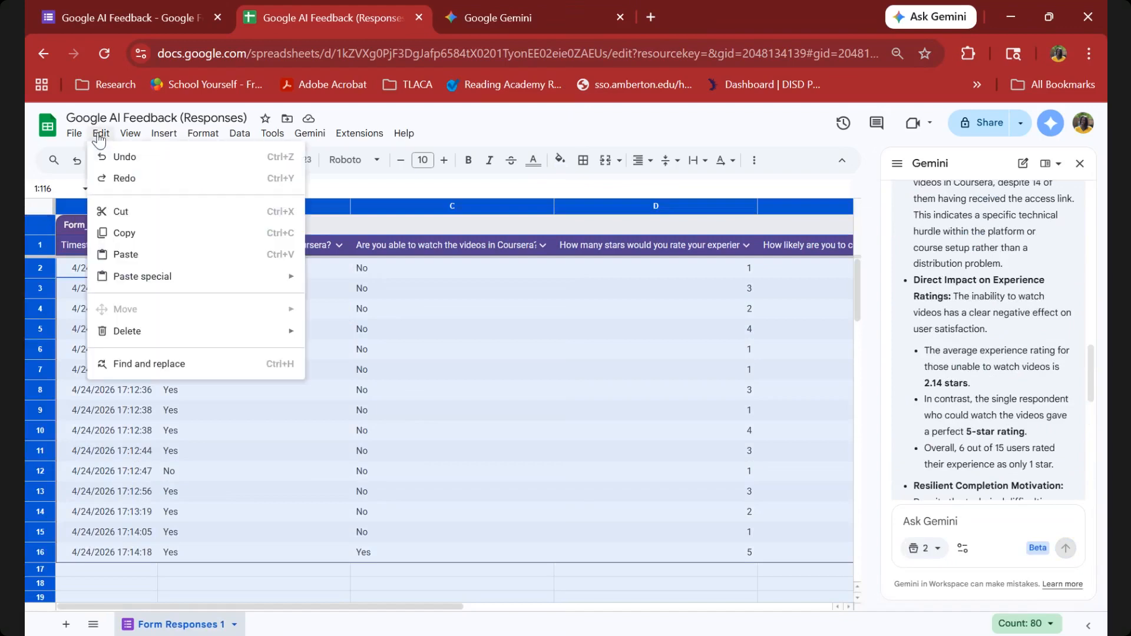
pyautogui.click(124, 238)
# Switch to the Google Gemini web app and paste the copied form response data into the prompt.
pyautogui.click(485, 13)
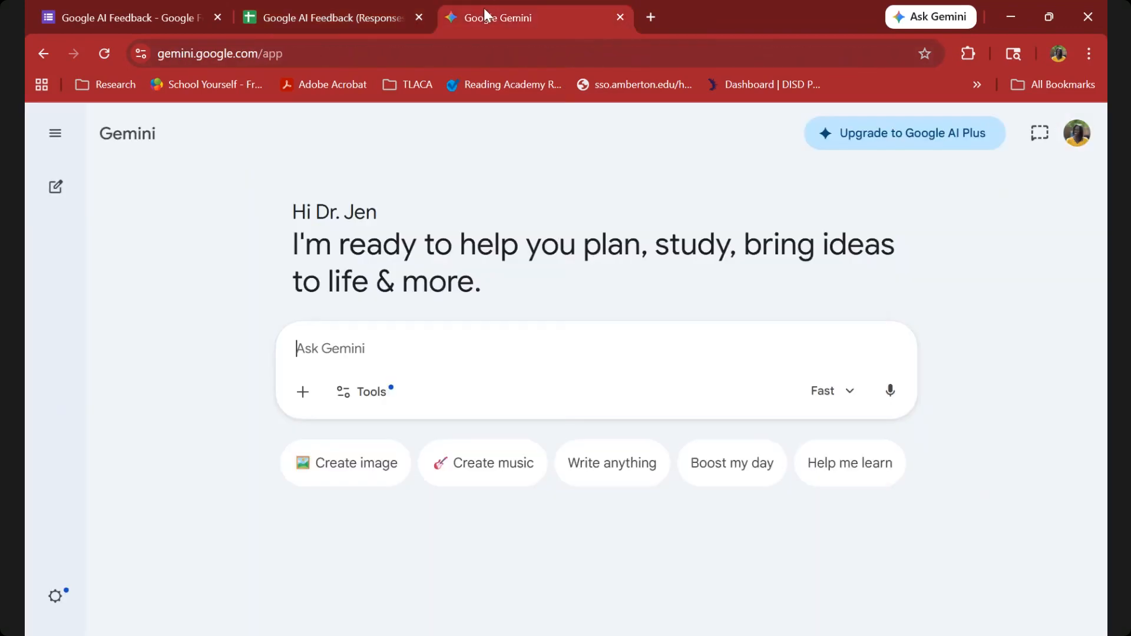
pyautogui.rightClick(314, 352)
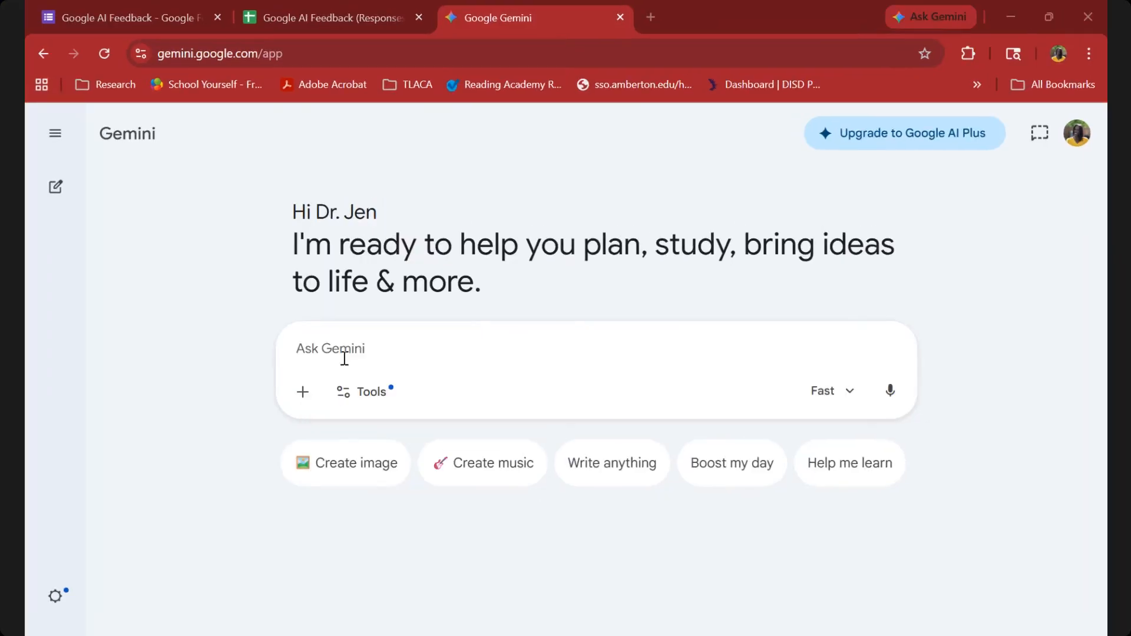
pyautogui.click(324, 339)
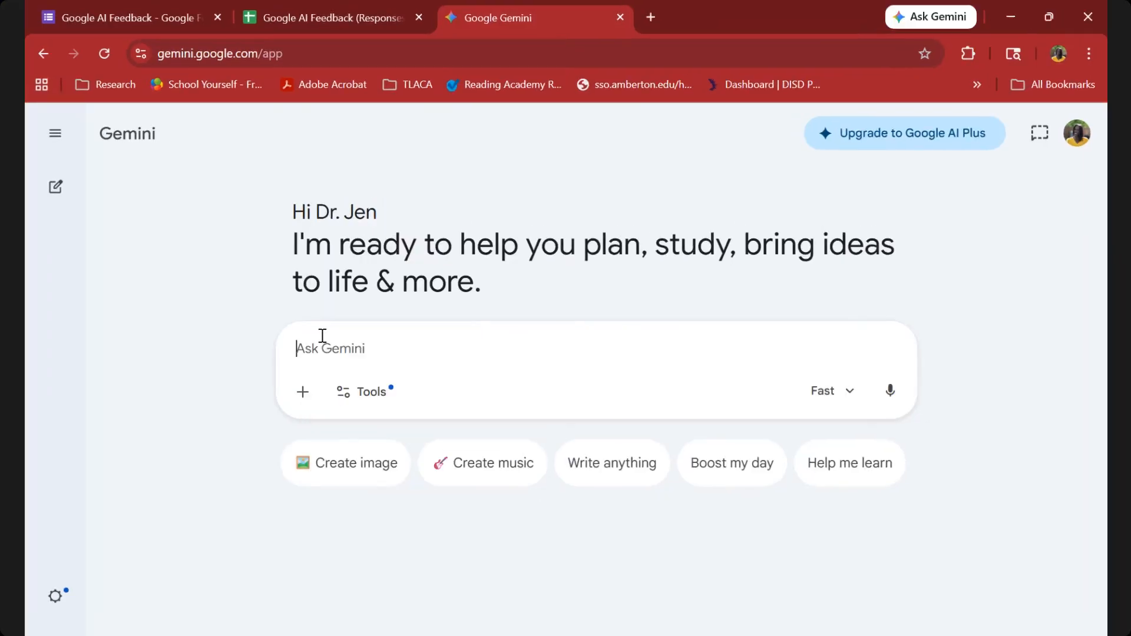
pyautogui.hotkey('ctrl', 'v')
pyautogui.scroll(1, 469, 367)
pyautogui.scroll(-1, 469, 367)
pyautogui.scroll(1, 468, 366)
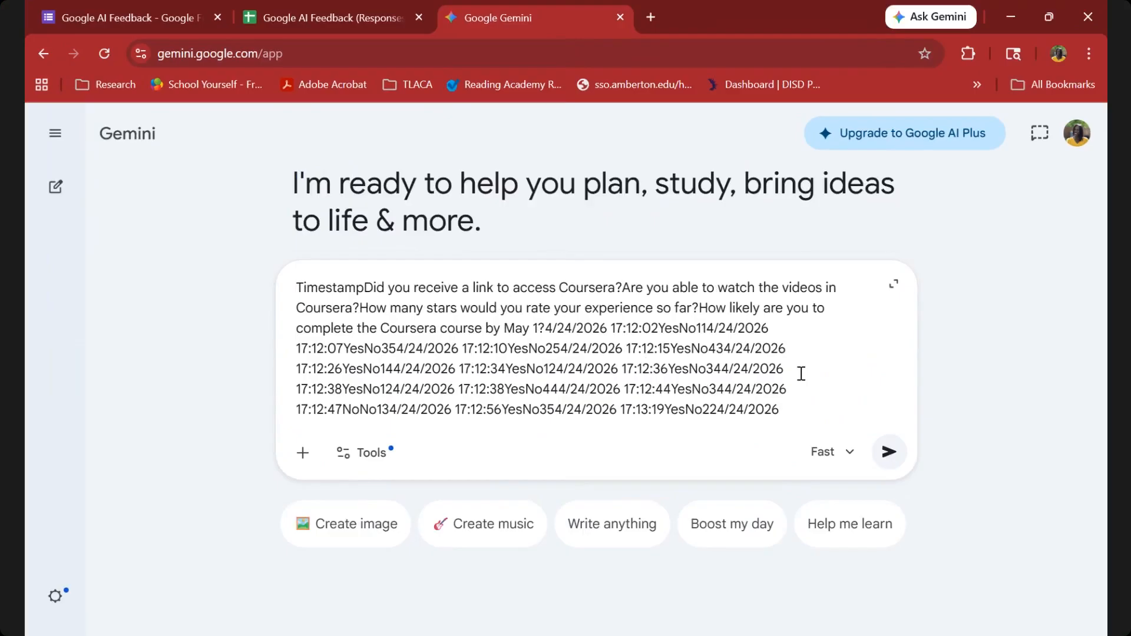
# Add "-- Please analyze this data" after the pasted responses and submit the prompt.
pyautogui.scroll(-1, 801, 374)
pyautogui.write('-- ')
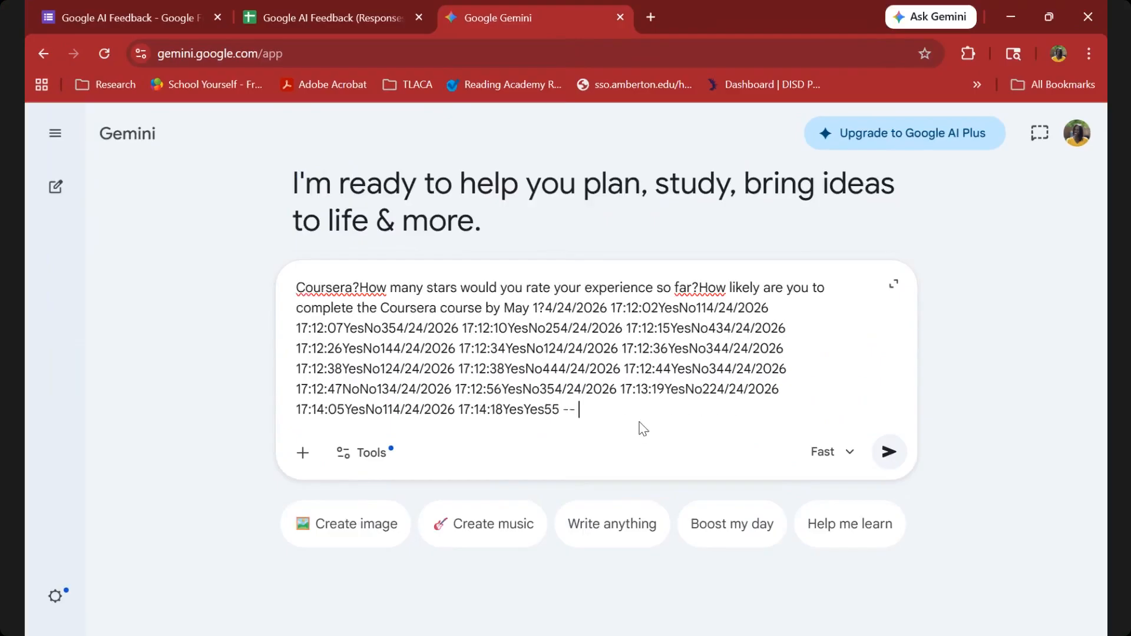
pyautogui.write('Please analyze this data')
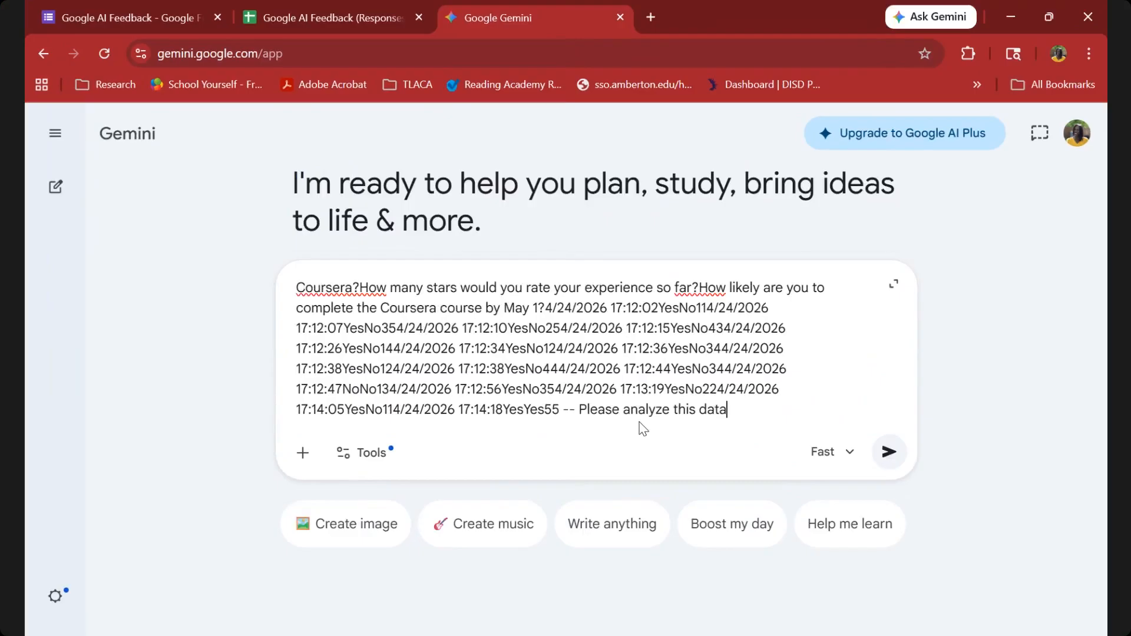
pyautogui.click(889, 452)
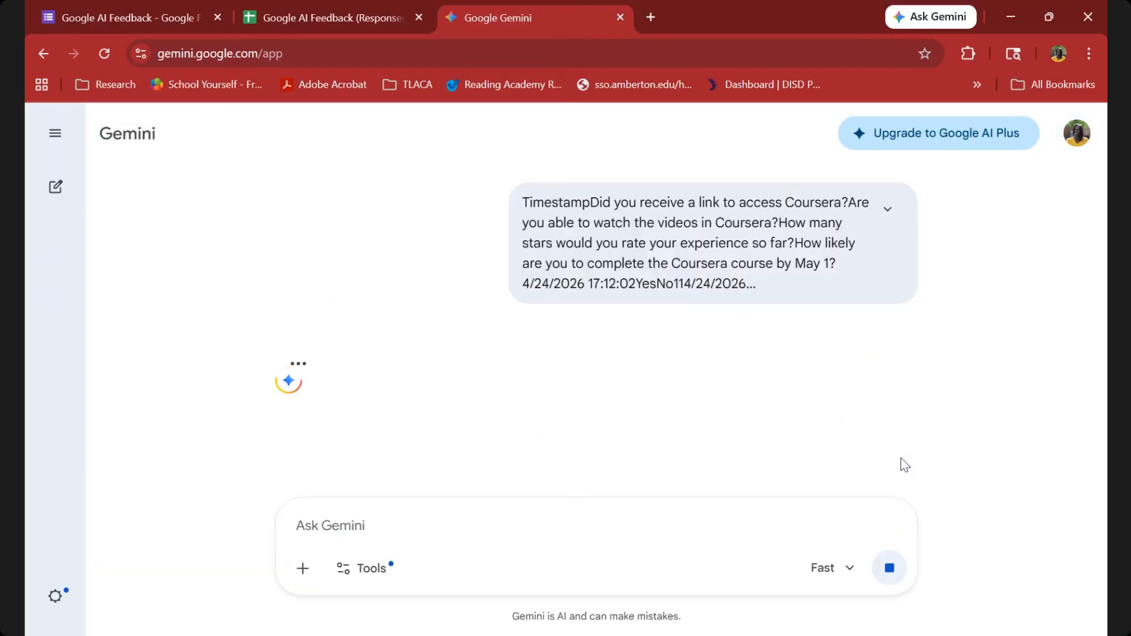
# Return to the responses spreadsheet and read its Gemini analysis introduction and the Critical Video Access Issue takeaway.
pyautogui.click(327, 25)
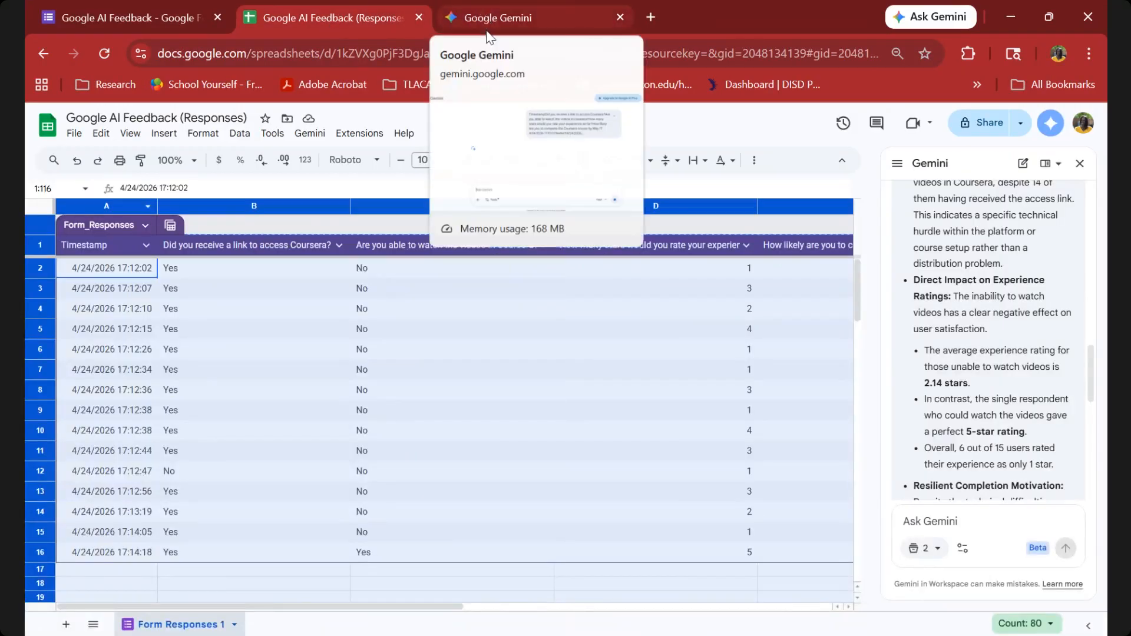
pyautogui.scroll(3, 1052, 273)
pyautogui.scroll(3, 1052, 274)
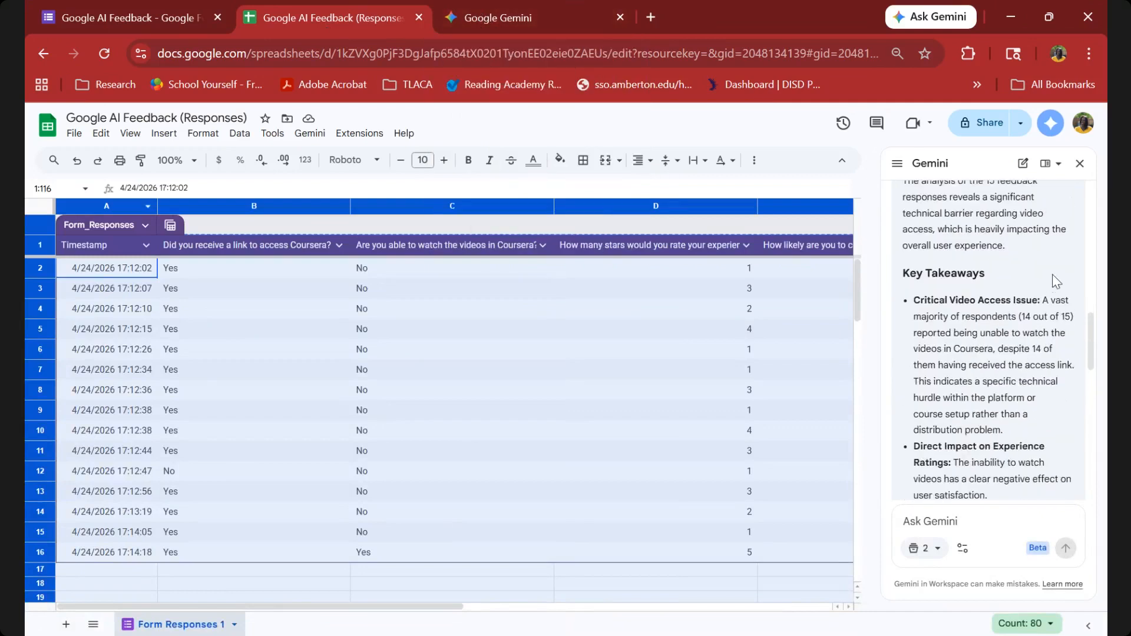
pyautogui.scroll(-1, 946, 228)
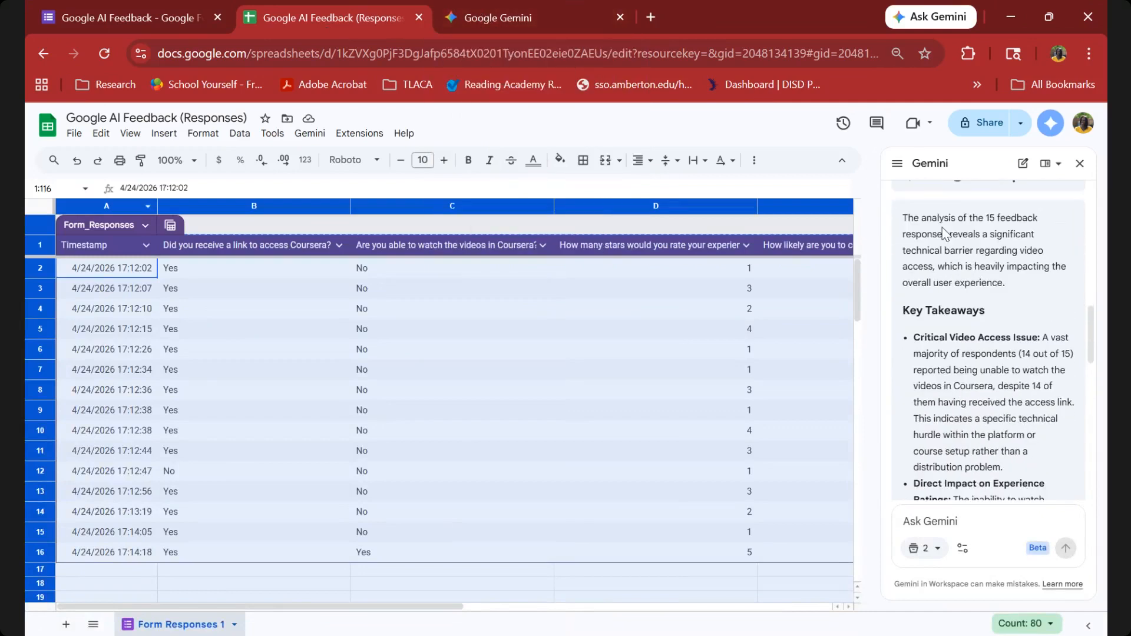
pyautogui.scroll(1, 946, 230)
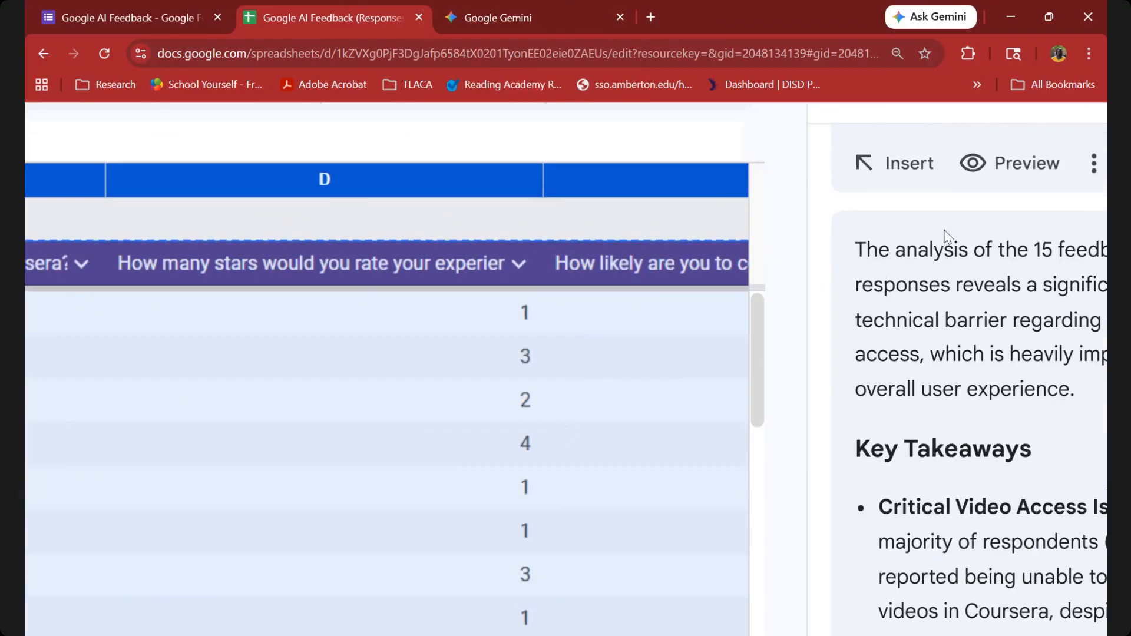
pyautogui.scroll(-2, 751, 520)
pyautogui.scroll(-1, 853, 500)
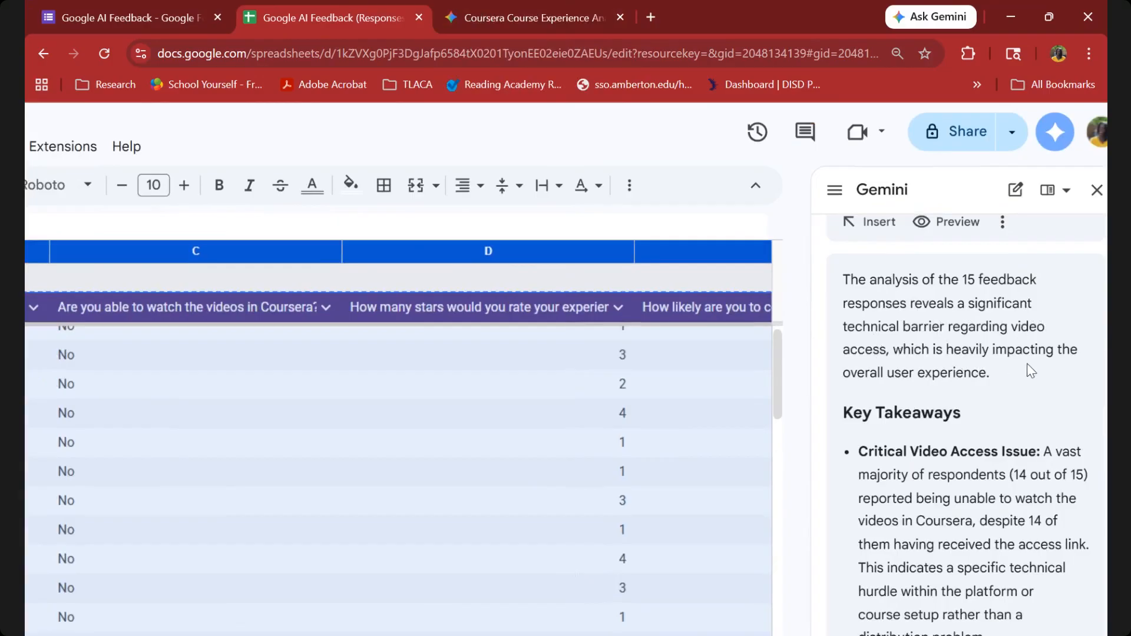
pyautogui.scroll(-2, 926, 404)
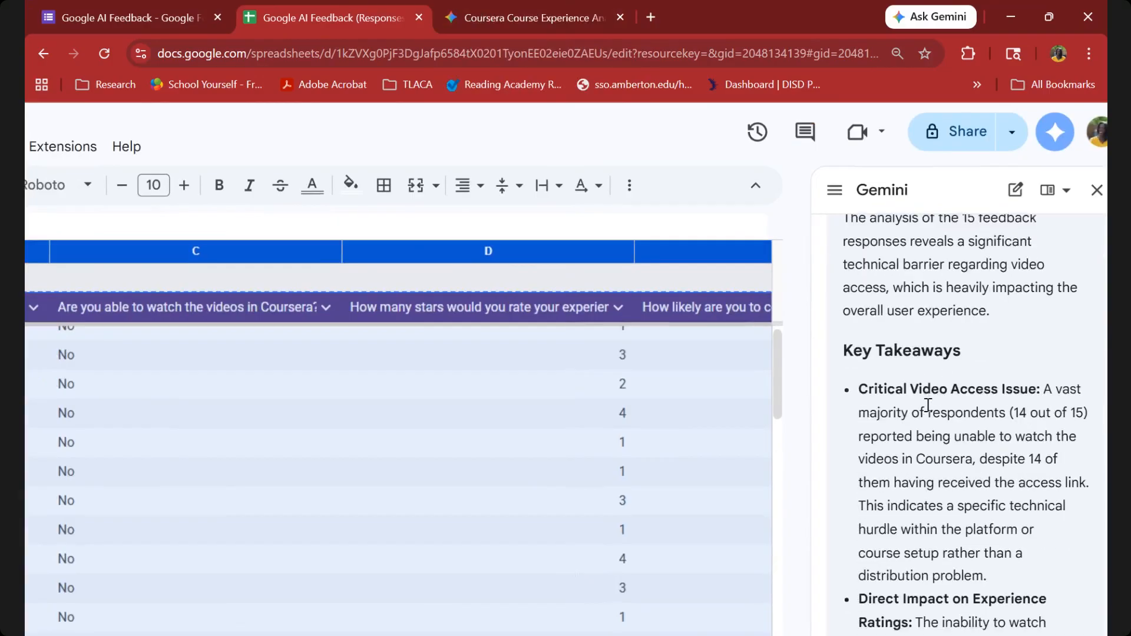
pyautogui.scroll(-2, 928, 404)
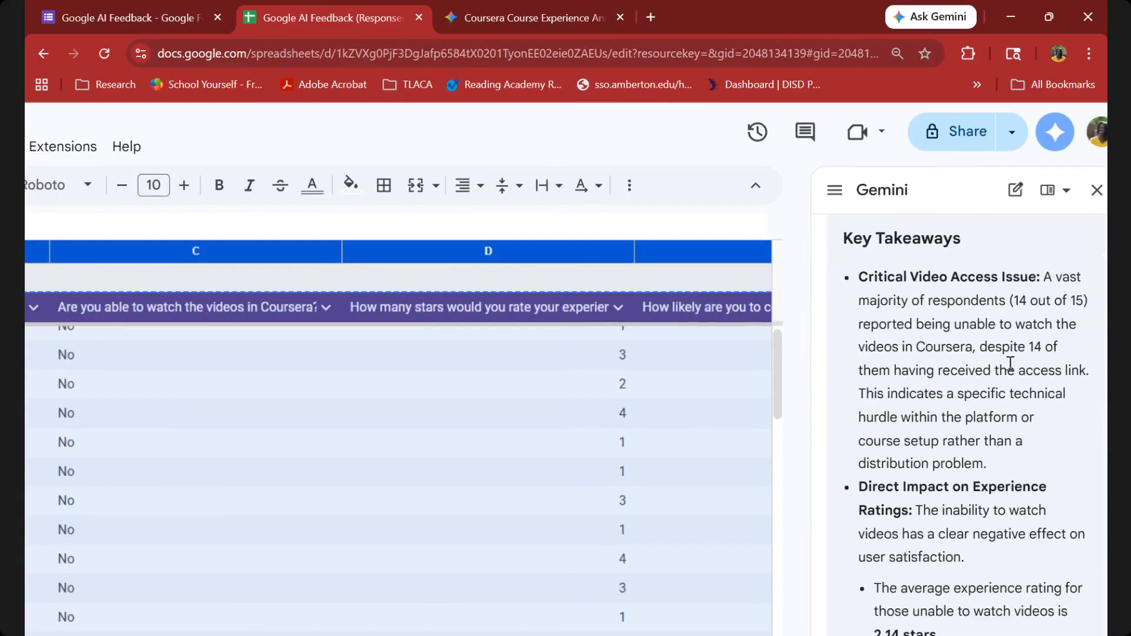
pyautogui.scroll(-1, 1001, 380)
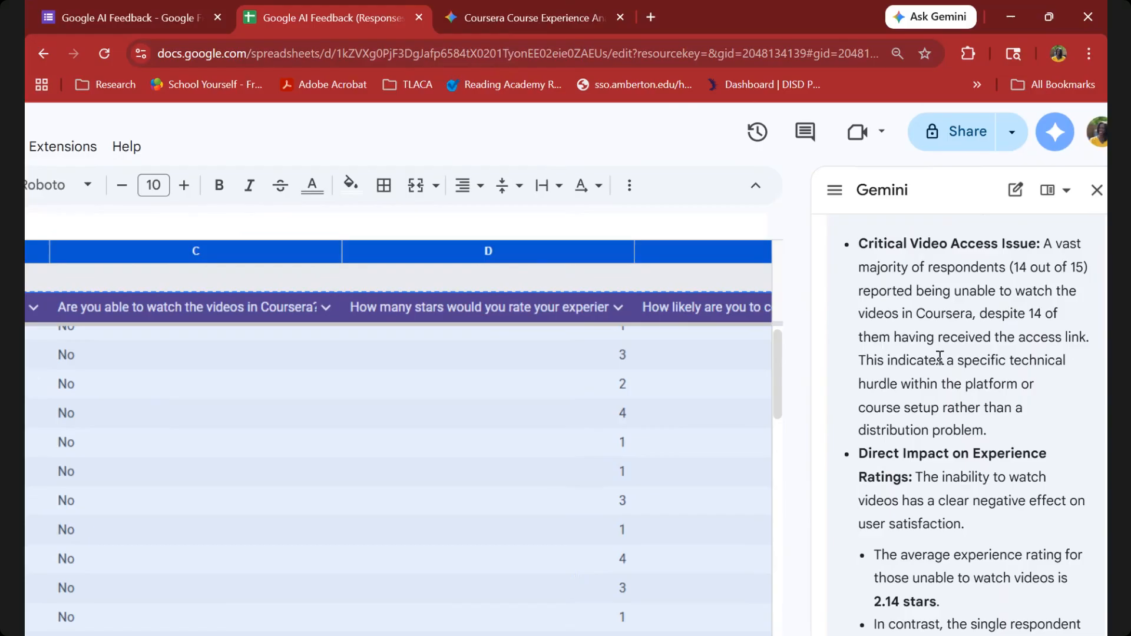
pyautogui.scroll(-2, 939, 357)
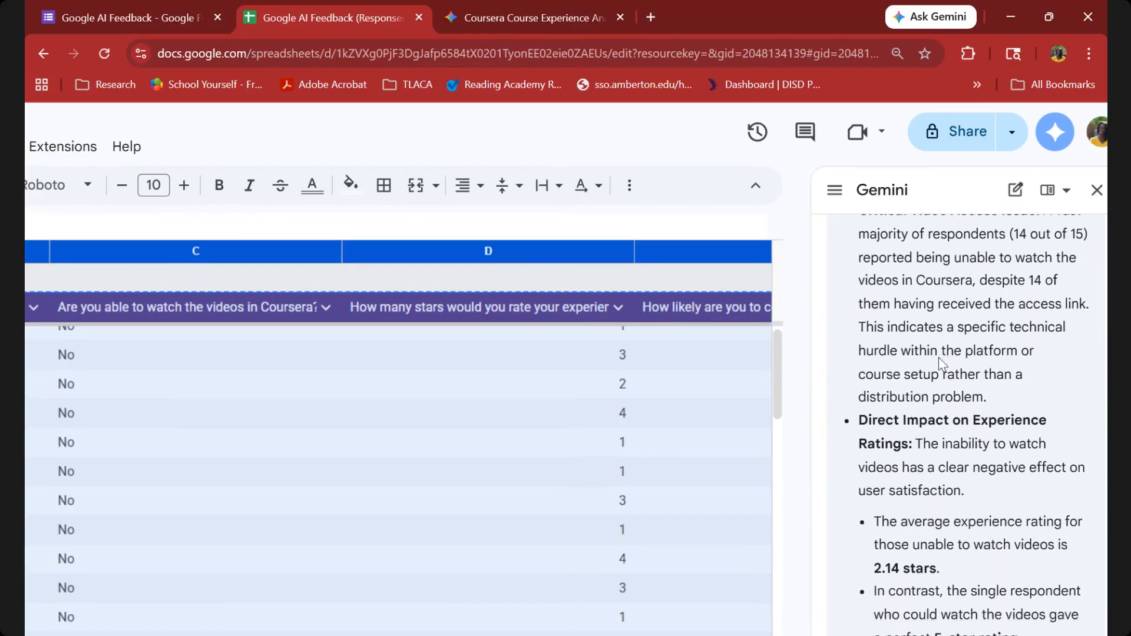
# Read the experience ratings, completion motivation and Data Summary parts of the spreadsheet's Gemini analysis.
pyautogui.scroll(-3, 940, 357)
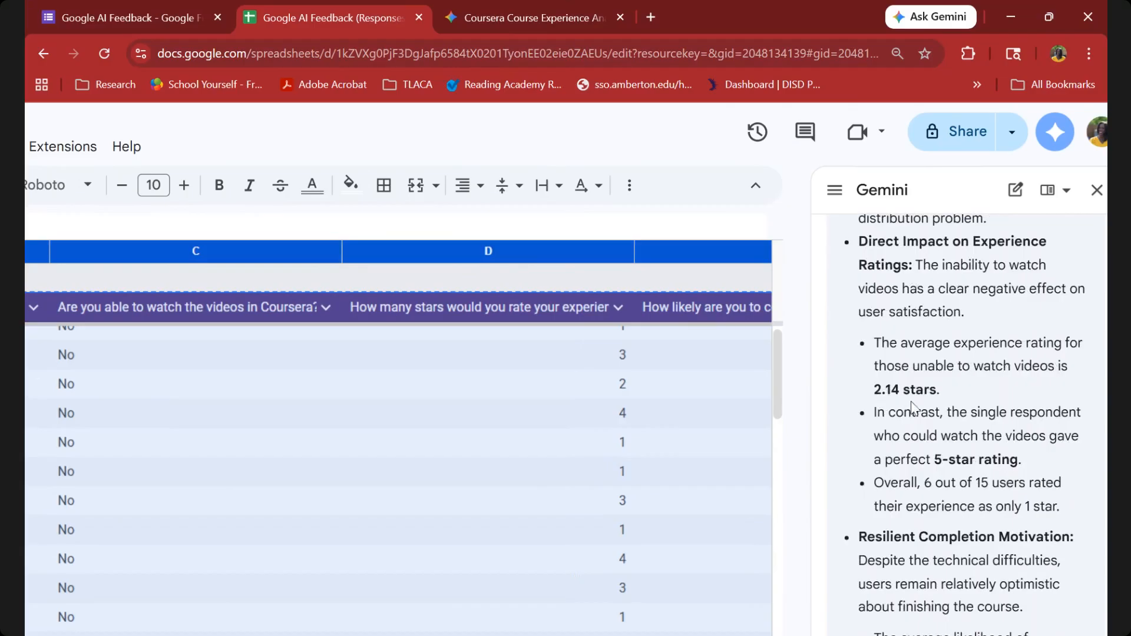
pyautogui.scroll(-1, 924, 421)
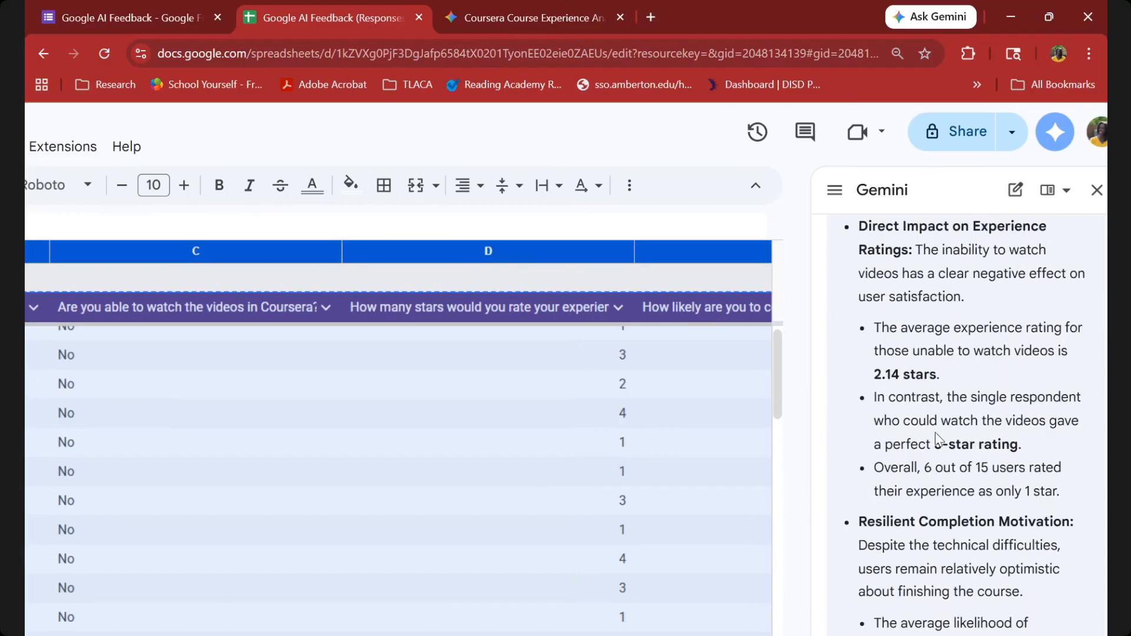
pyautogui.scroll(-3, 937, 439)
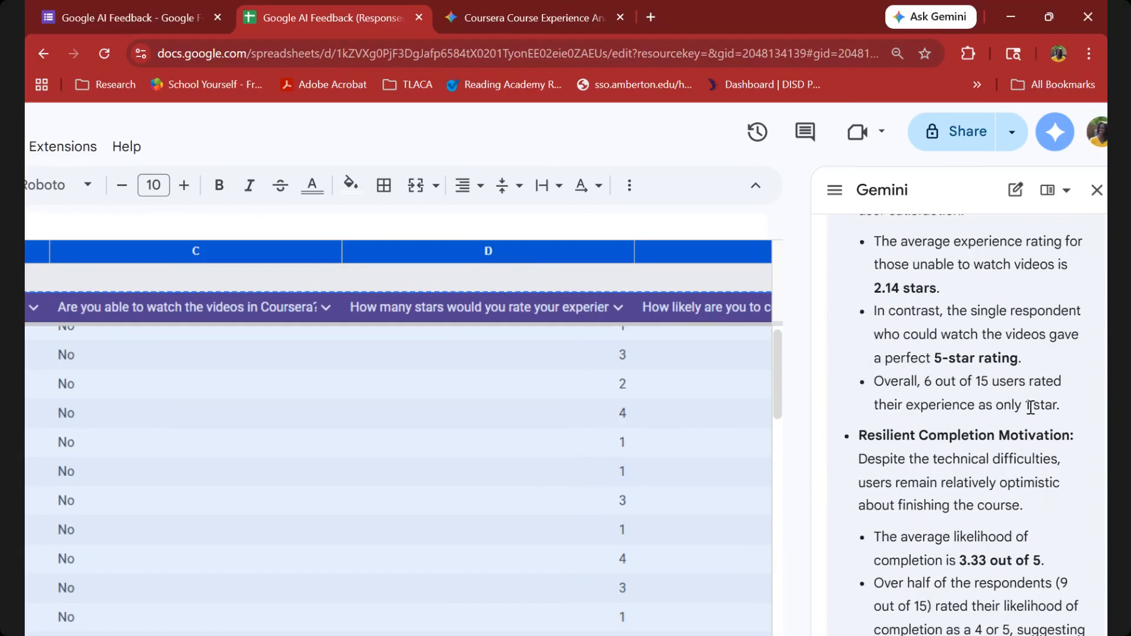
pyautogui.scroll(-5, 1030, 407)
pyautogui.scroll(-1, 1030, 407)
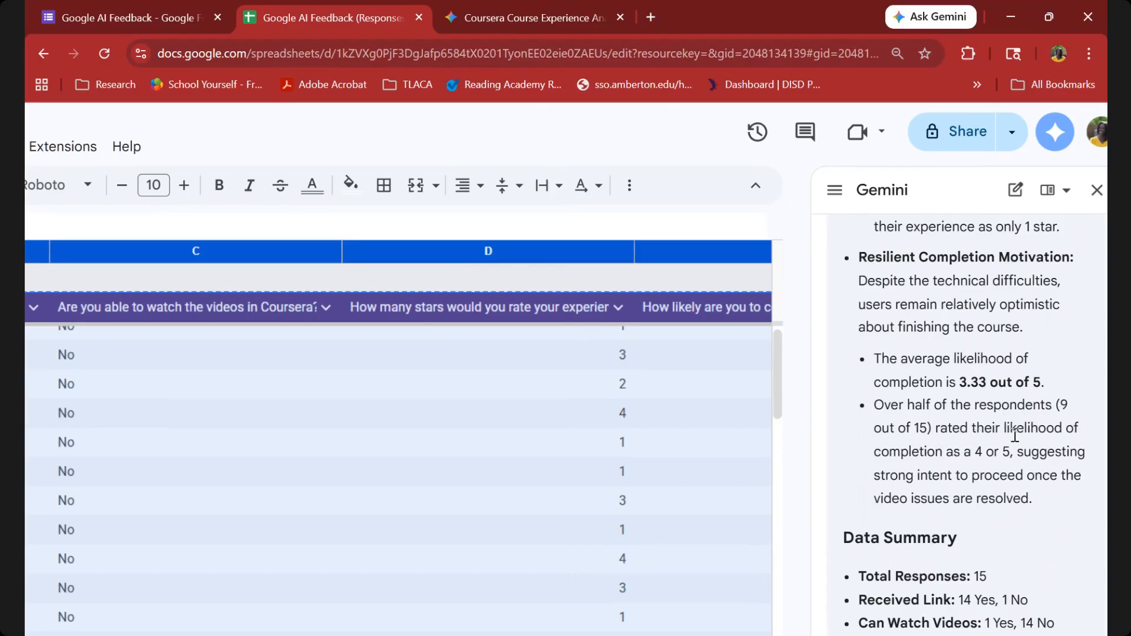
pyautogui.scroll(-1, 972, 458)
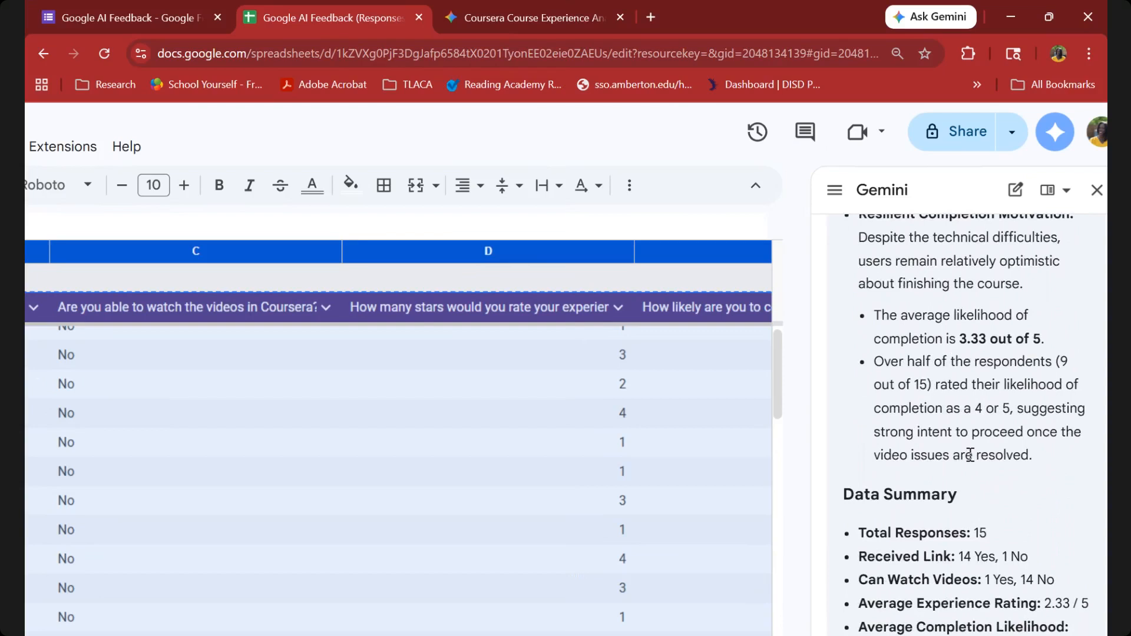
pyautogui.scroll(-1, 970, 456)
pyautogui.scroll(-1, 972, 458)
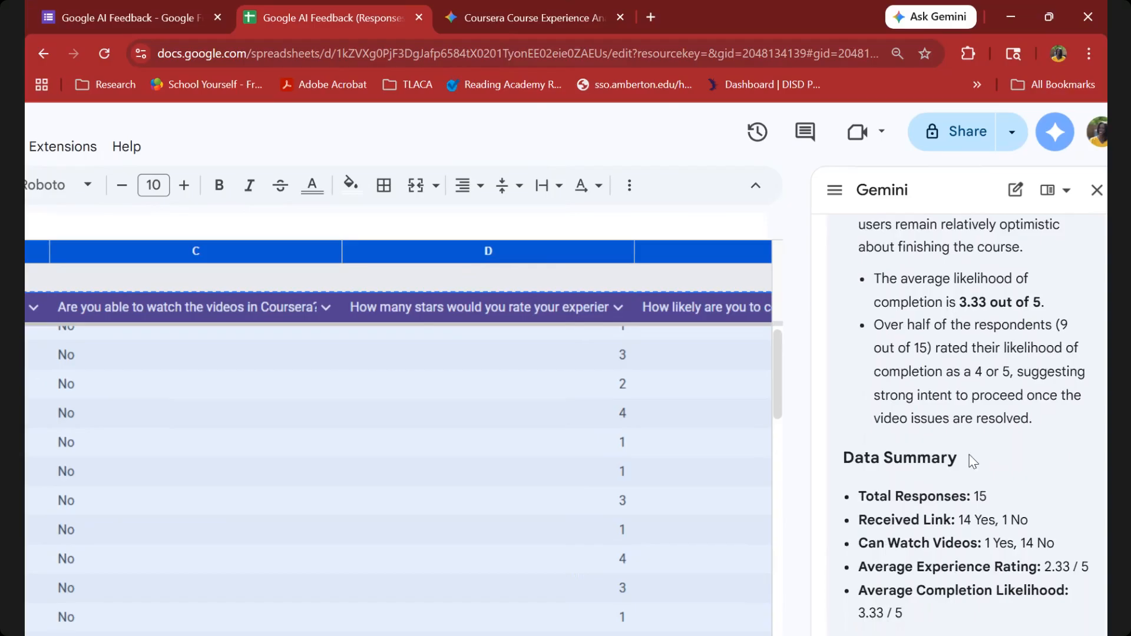
pyautogui.scroll(-3, 972, 460)
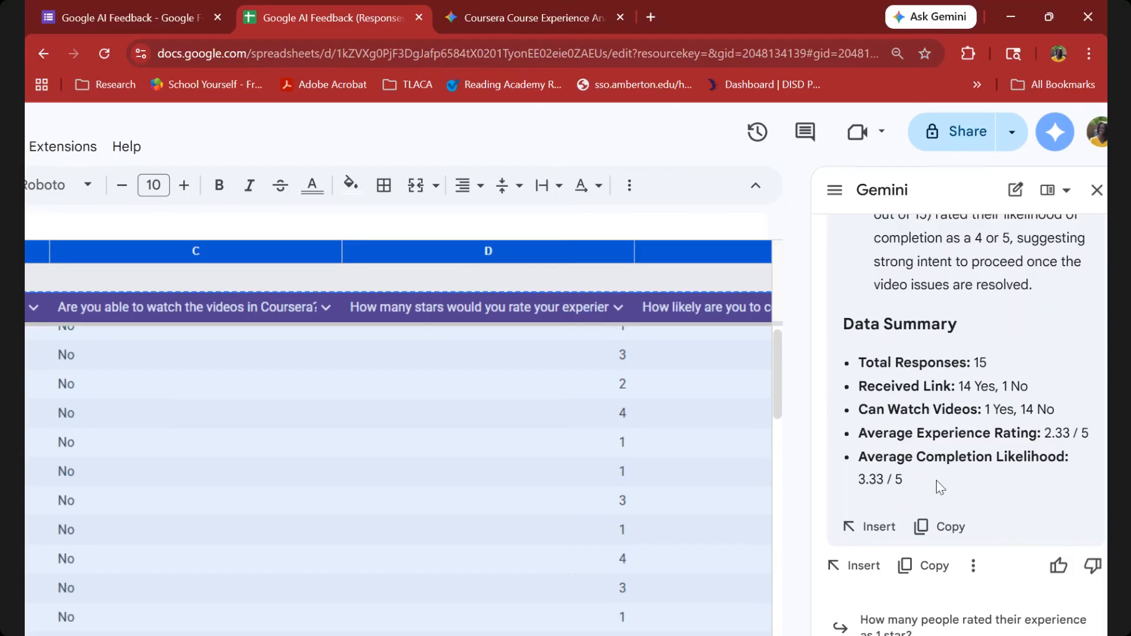
# Switch to the Gemini web app and examine its distribution charts and written findings on access, experience ratings and completion likelihood, briefly revisiting the spreadsheet.
pyautogui.click(560, 1)
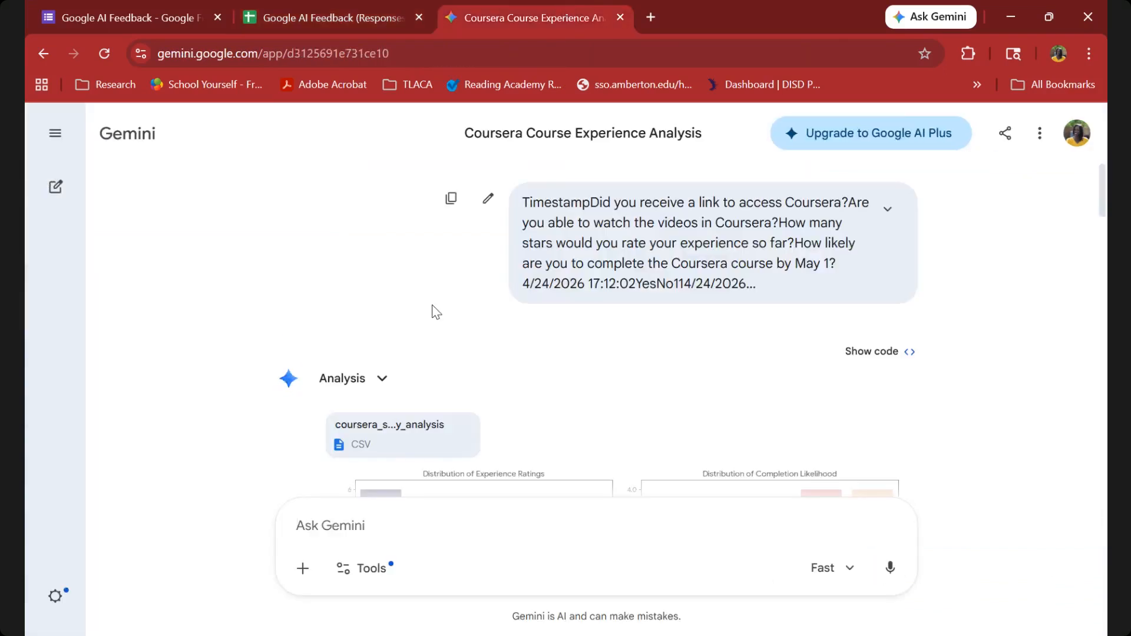
pyautogui.scroll(-5, 436, 313)
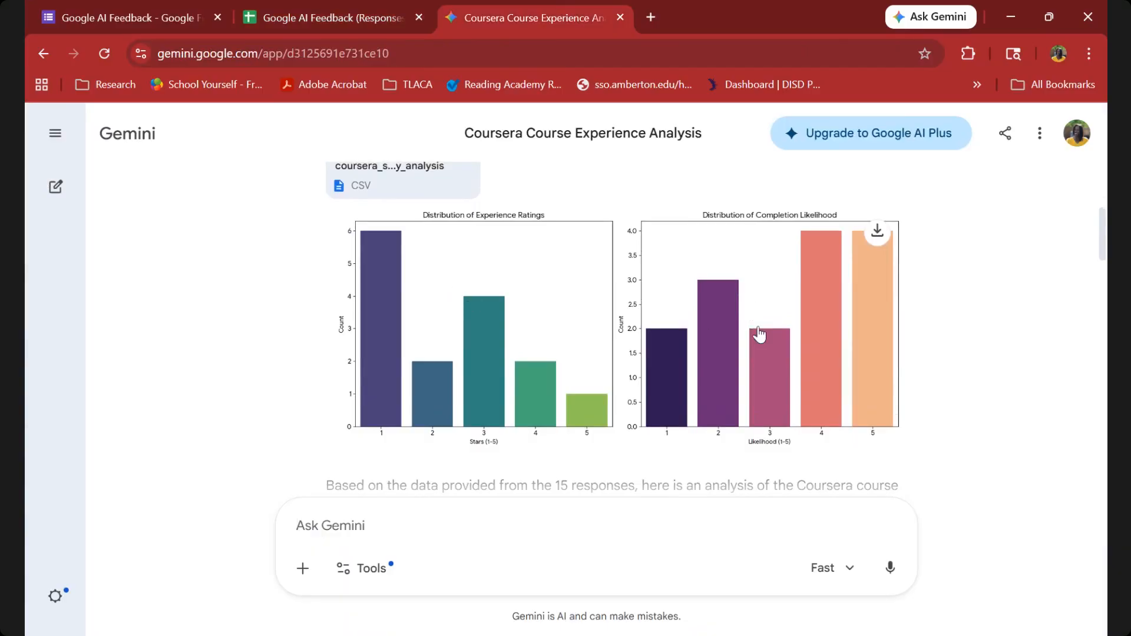
pyautogui.scroll(-2, 754, 327)
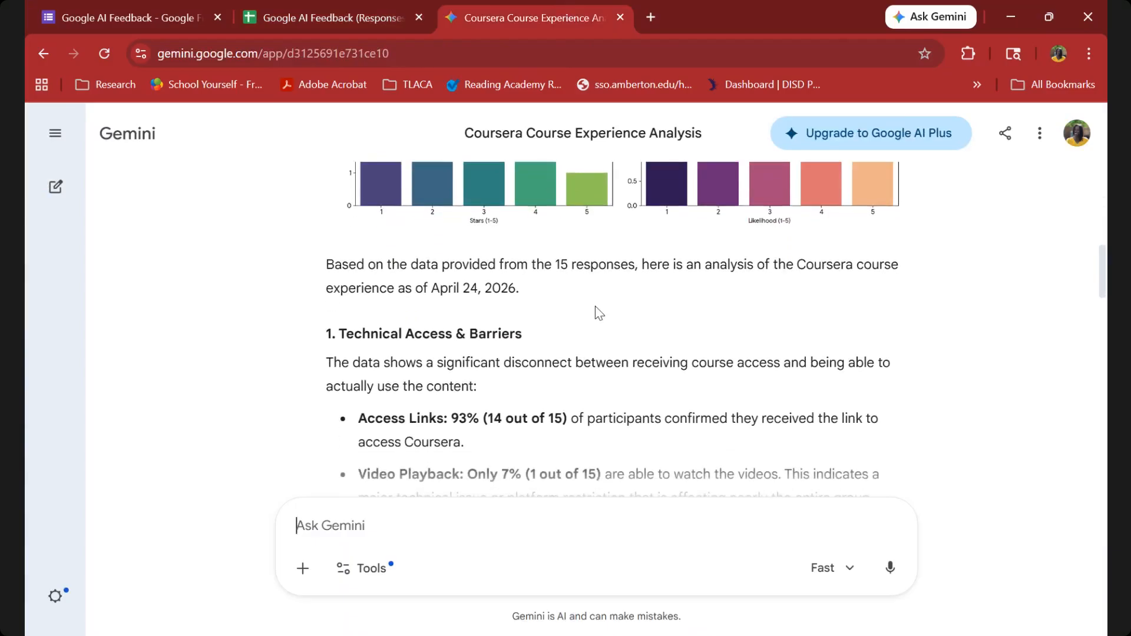
pyautogui.click(349, 7)
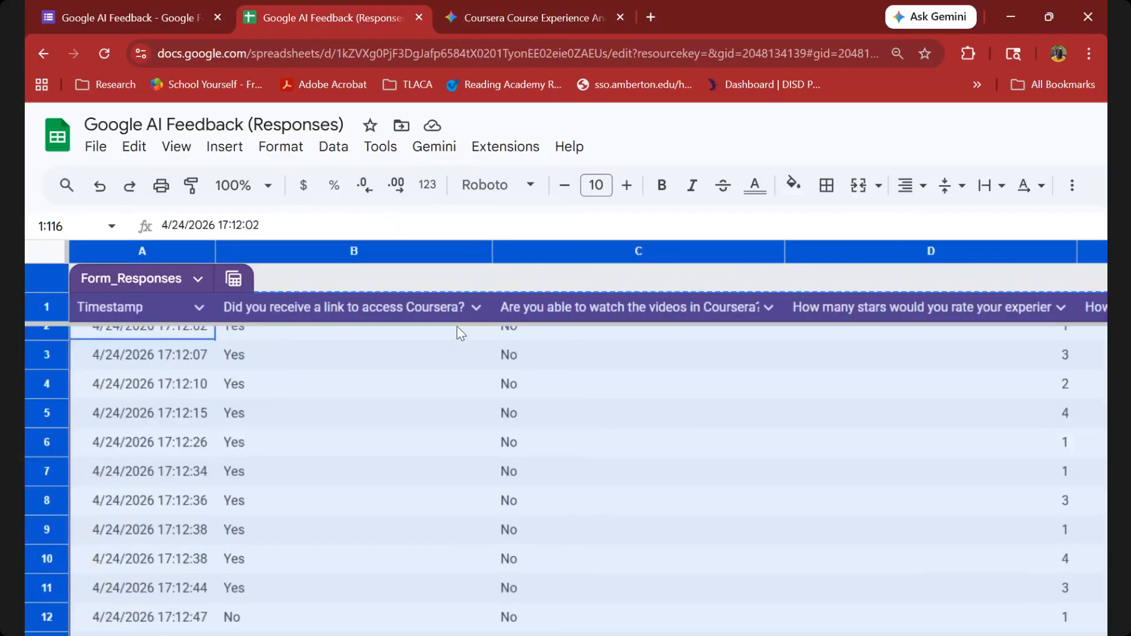
pyautogui.click(530, 17)
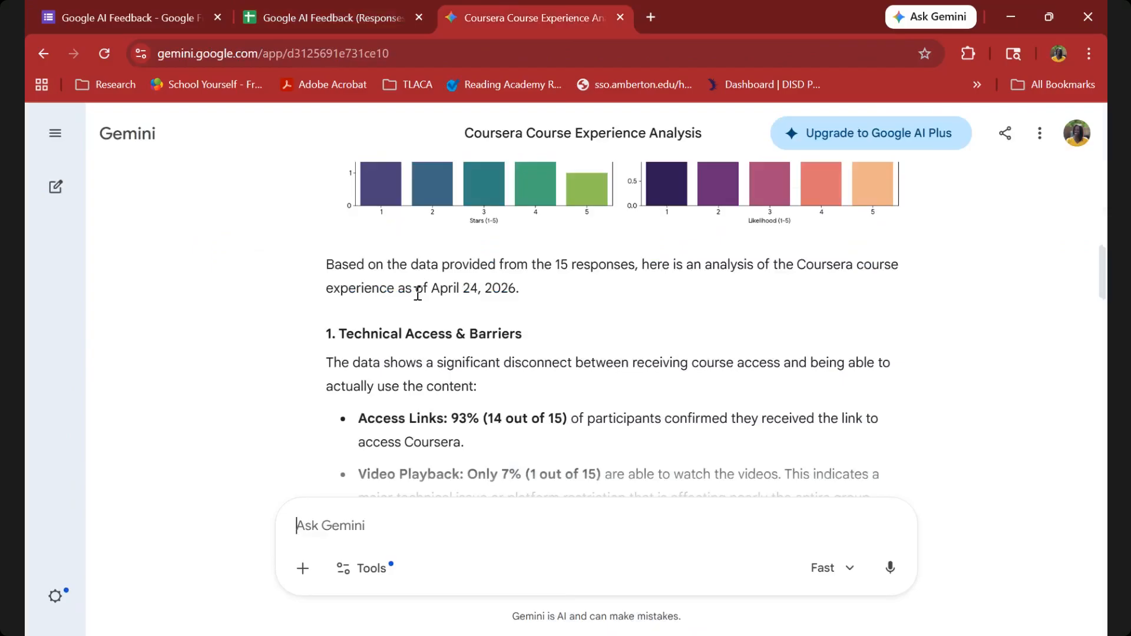
pyautogui.scroll(-3, 418, 292)
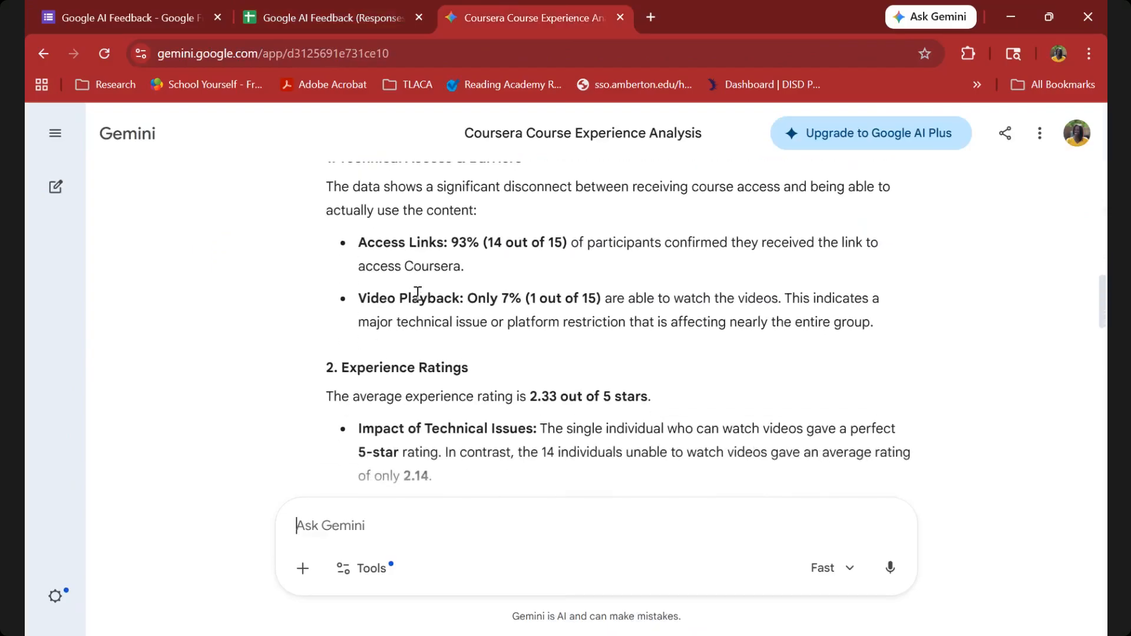
pyautogui.scroll(-2, 418, 295)
pyautogui.scroll(-3, 418, 299)
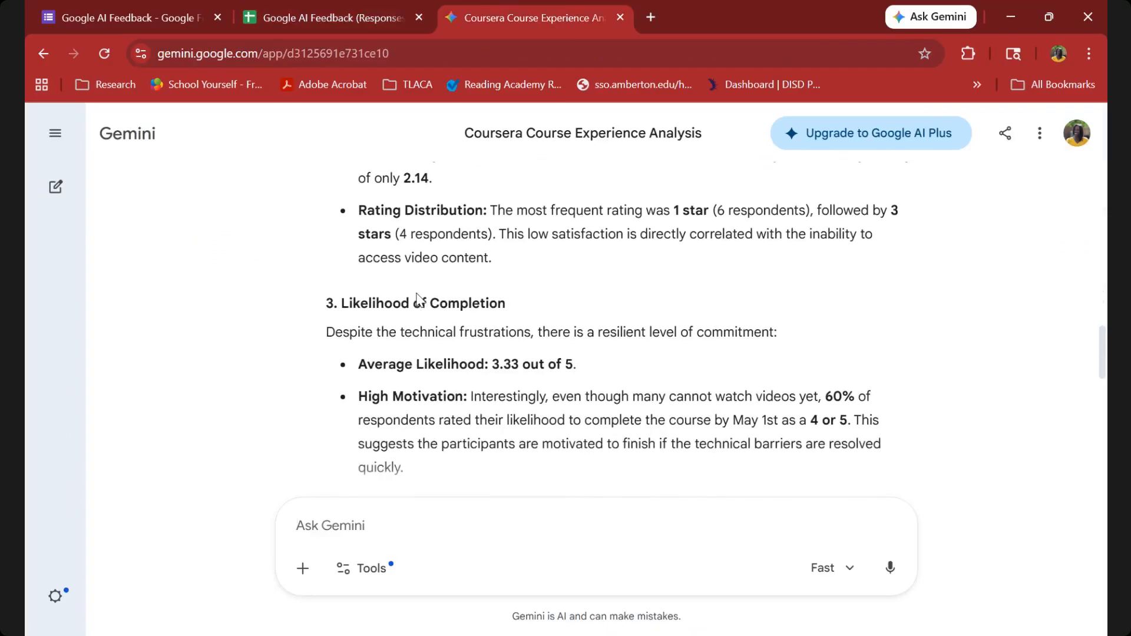
# Revisit the responses spreadsheet, return to the Gemini web app and review its access, rating and completion sections again.
pyautogui.click(310, 23)
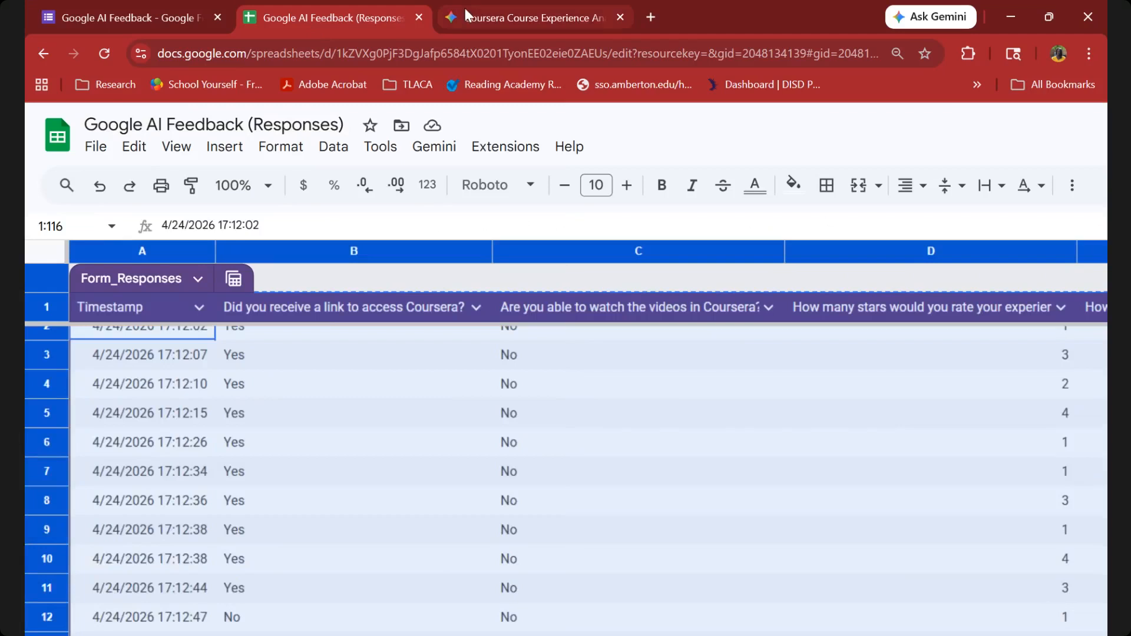
pyautogui.click(465, 9)
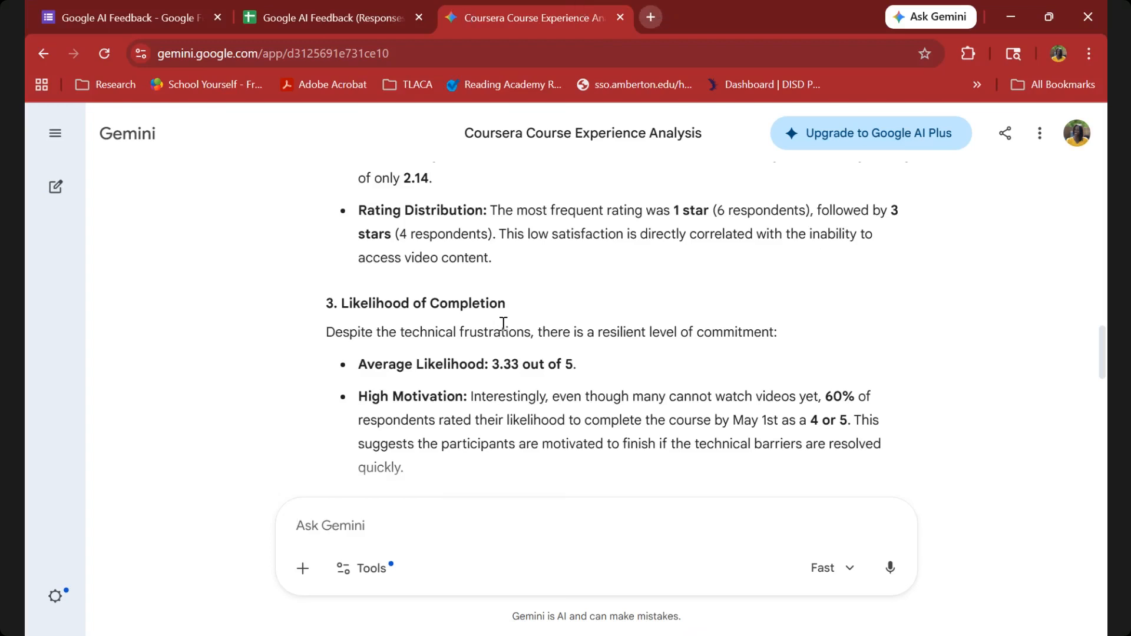
pyautogui.scroll(8, 504, 323)
pyautogui.scroll(-3, 502, 324)
pyautogui.scroll(-7, 502, 323)
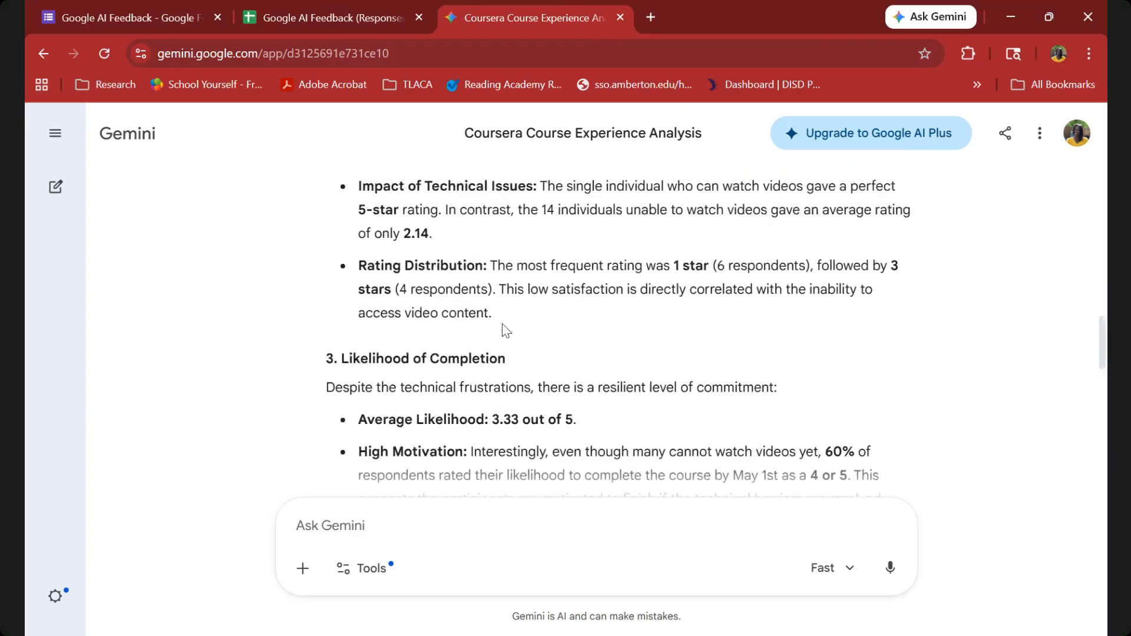
pyautogui.scroll(8, 501, 324)
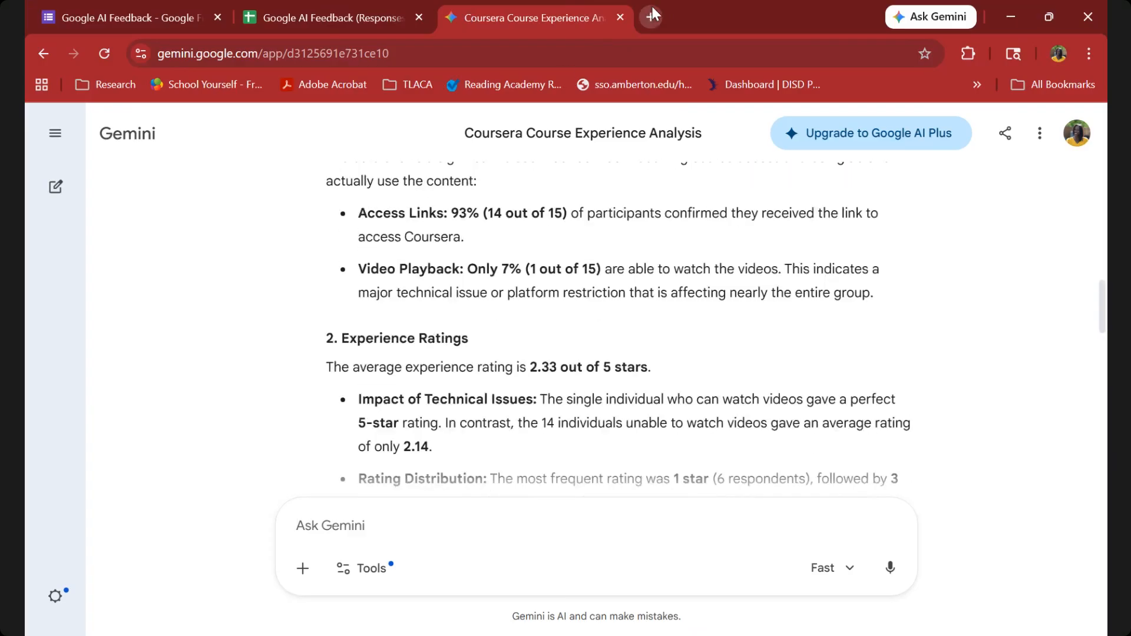
# Open a new browser tab and search the web for "notebooklm".
pyautogui.click(652, 14)
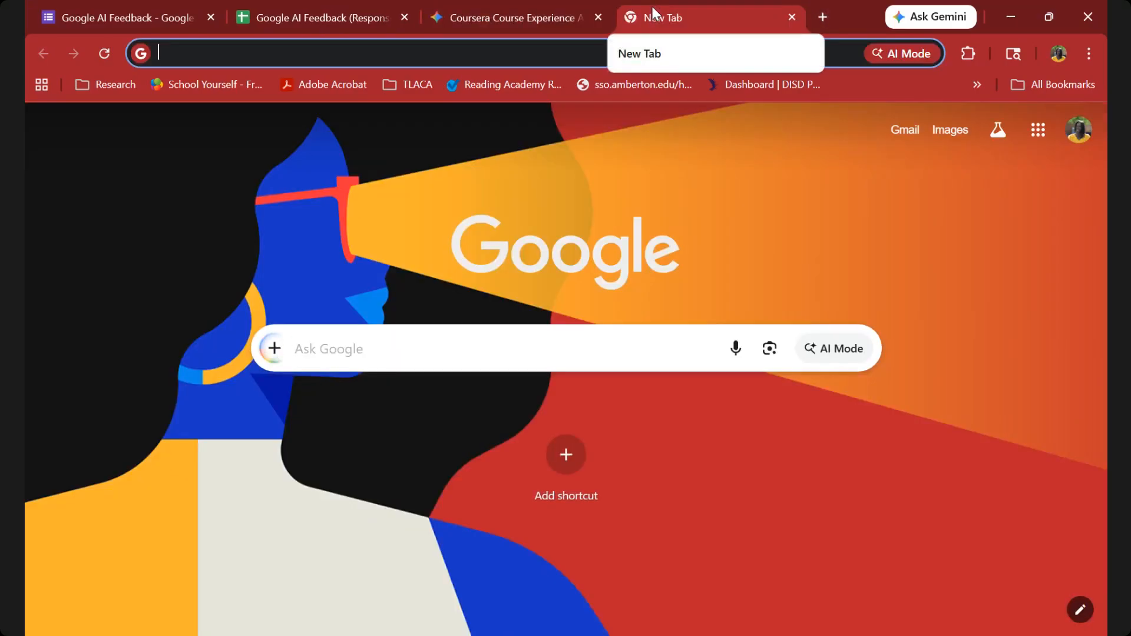
pyautogui.write('notebo')
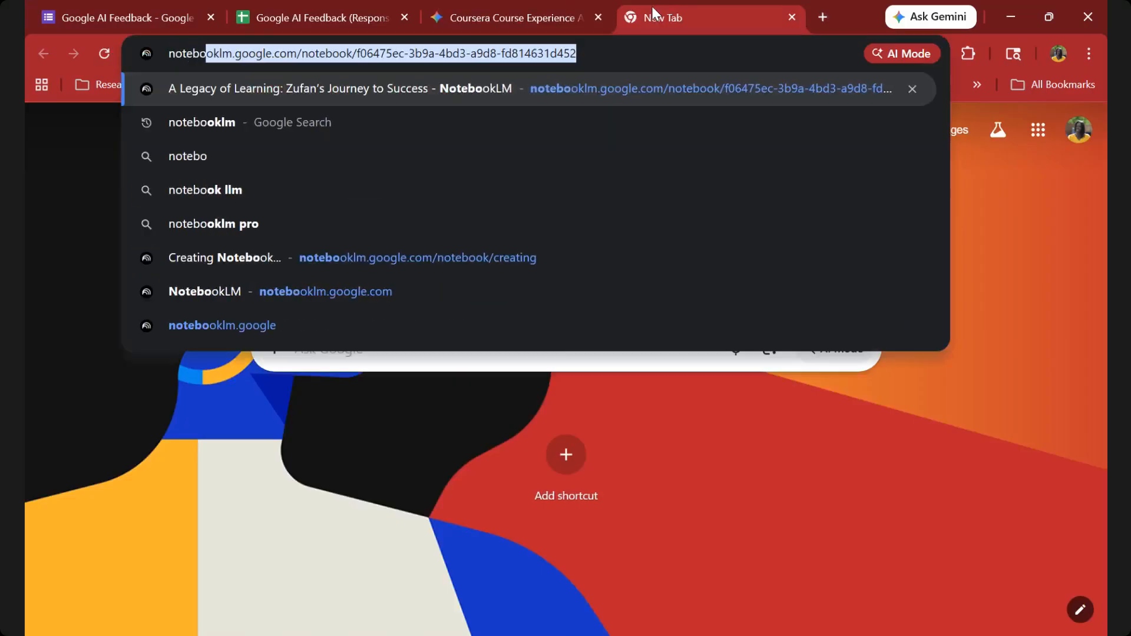
pyautogui.write('oklm')
pyautogui.press('Return')
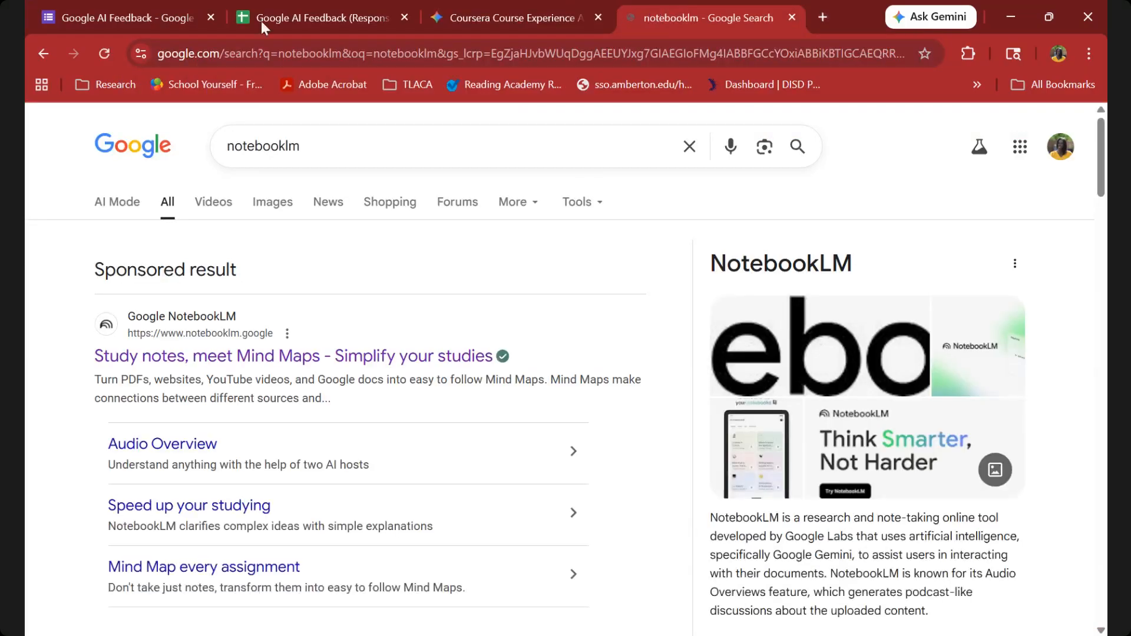
# Load the Google homepage and run the "notebooklm" search from there.
pyautogui.click(281, 62)
pyautogui.write('goole')
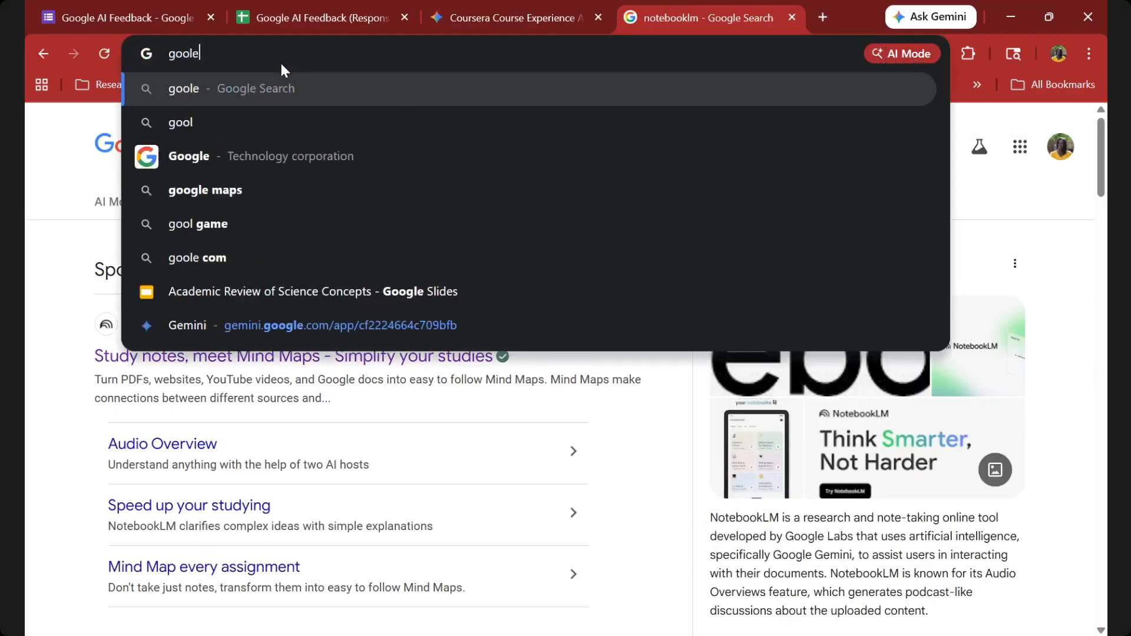
pyautogui.press('BackSpace')
pyautogui.press('BackSpace')
pyautogui.write('g')
pyautogui.press('Return')
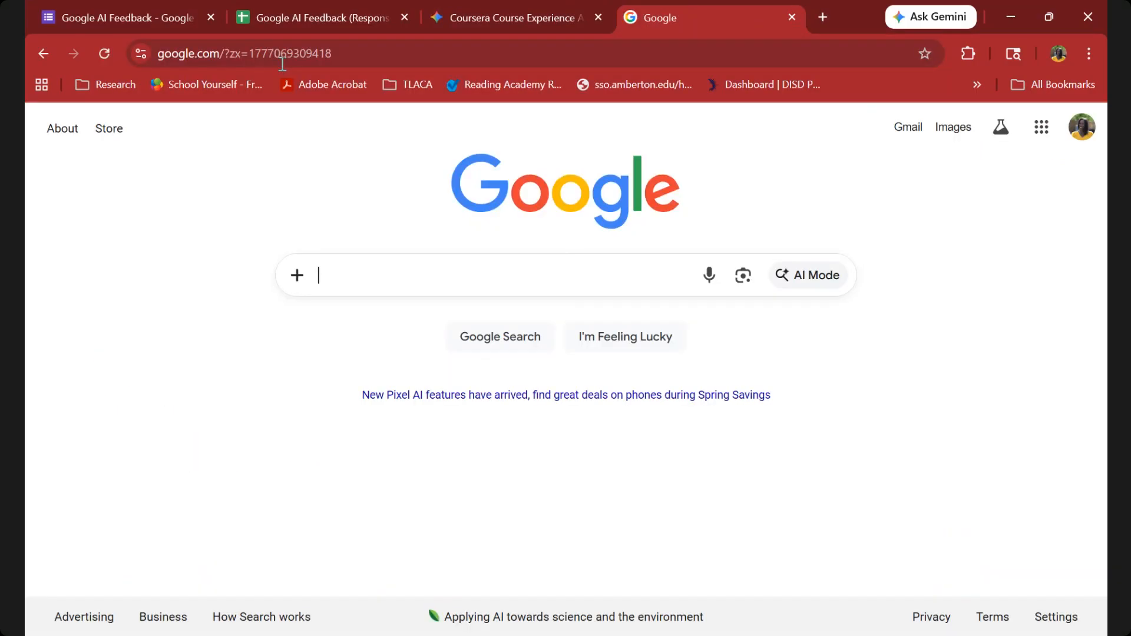
pyautogui.write('notebooklm')
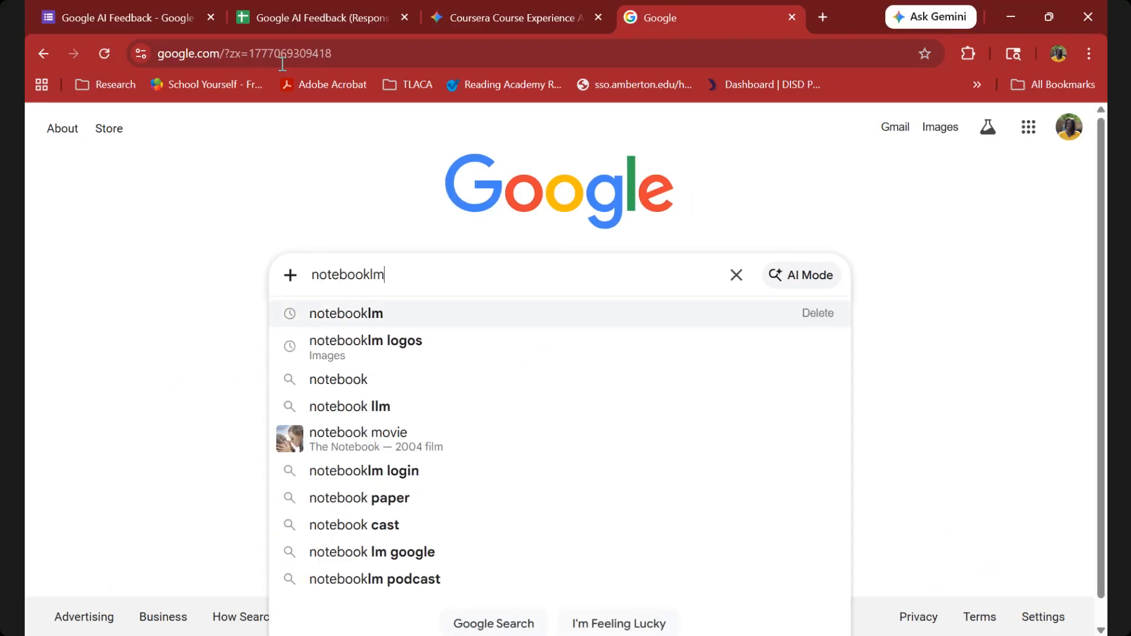
pyautogui.press('Return')
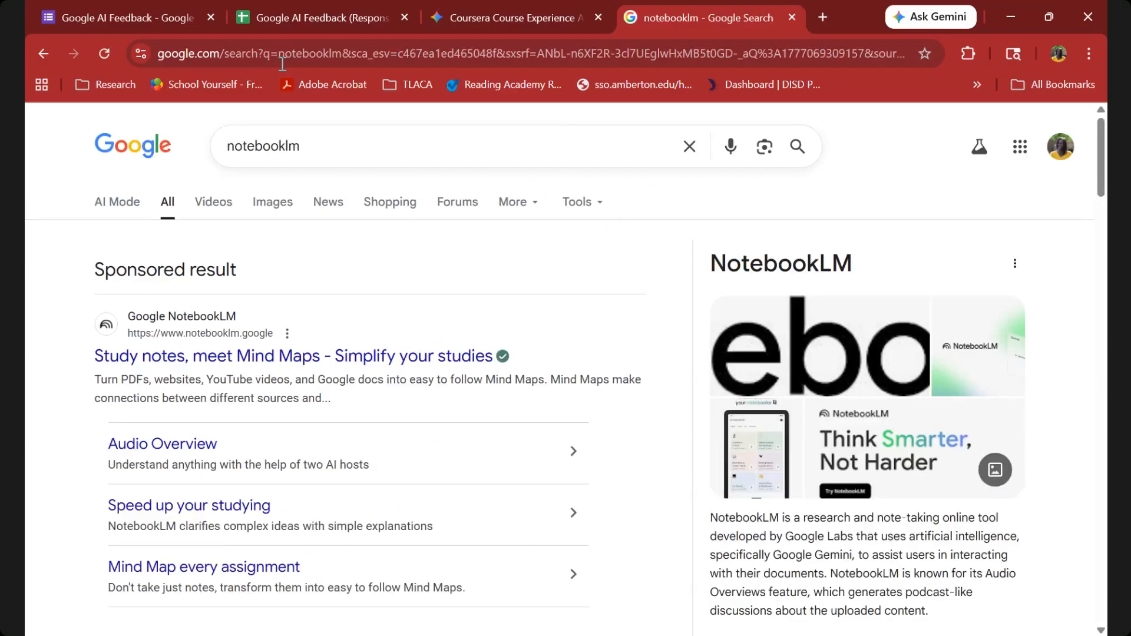
# Launch NotebookLM from its official site in the results and start a new notebook with copied text as the source type.
pyautogui.scroll(-5, 202, 284)
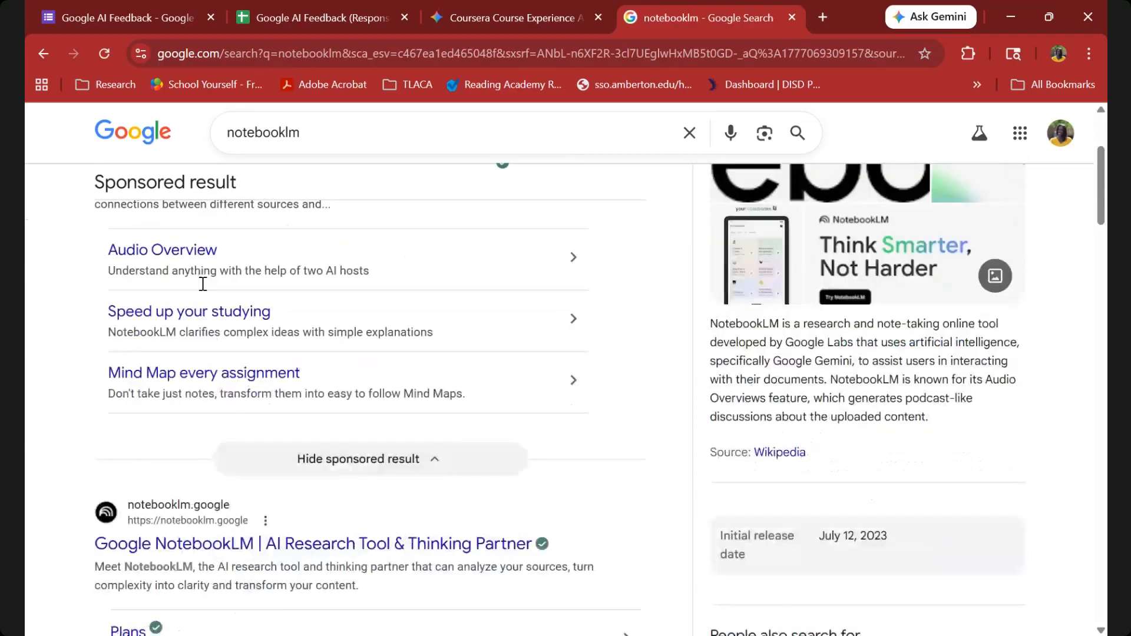
pyautogui.scroll(-1, 202, 284)
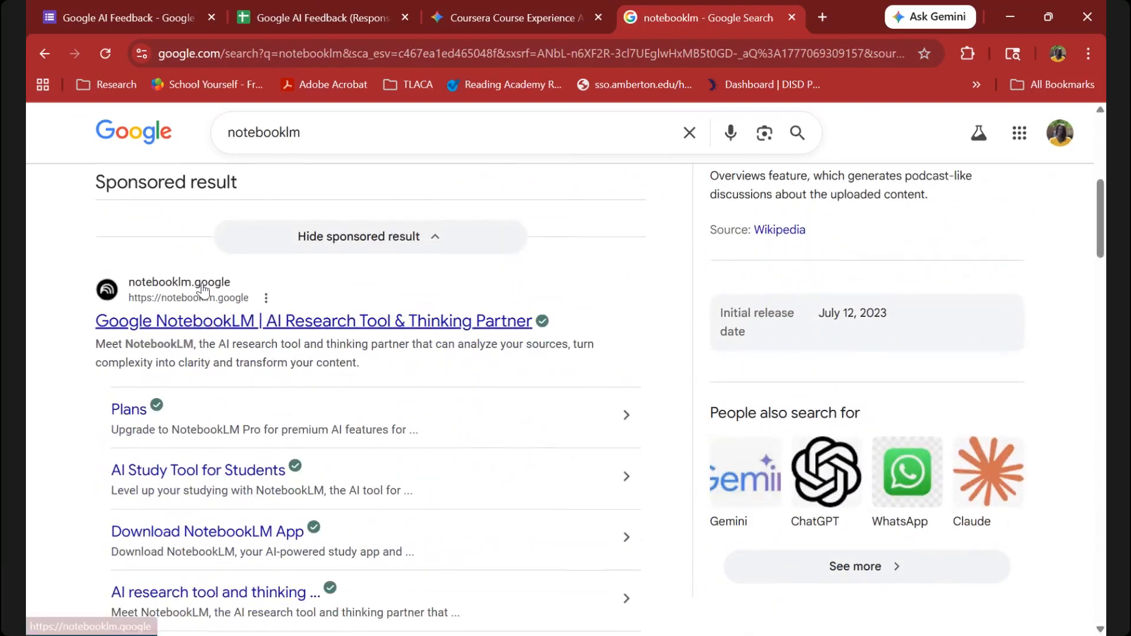
pyautogui.scroll(-1, 119, 307)
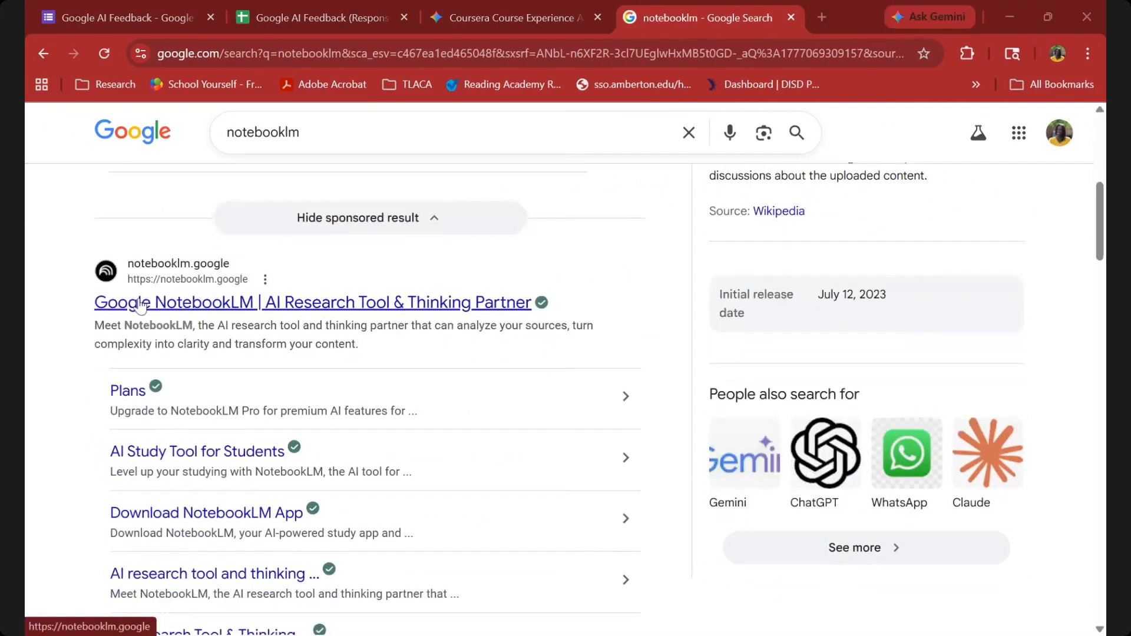
pyautogui.click(170, 310)
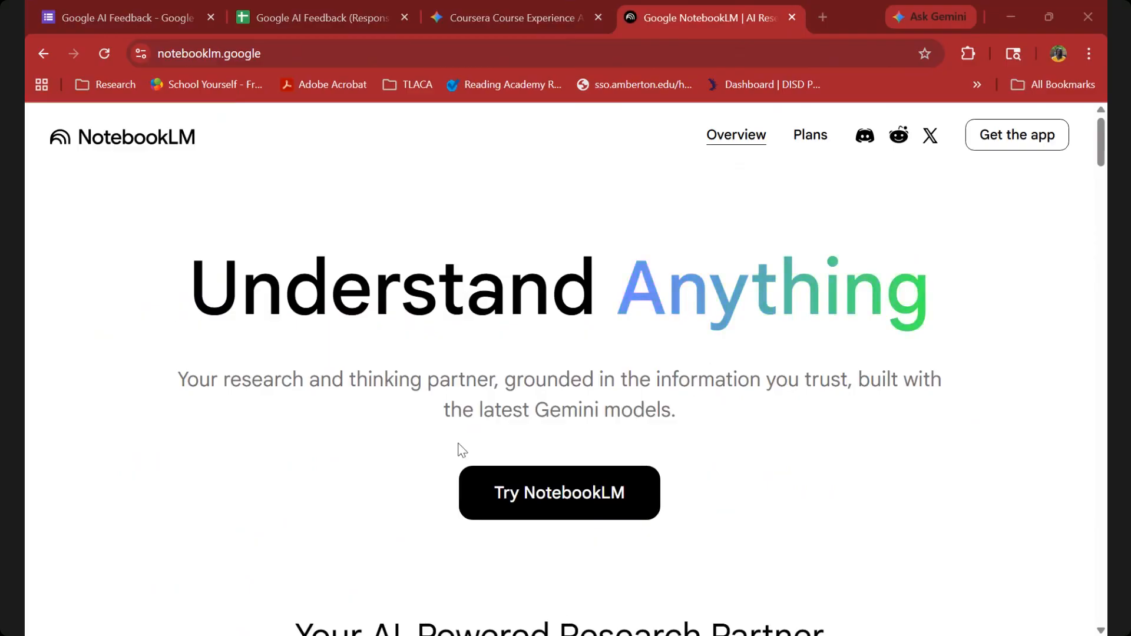
pyautogui.click(518, 492)
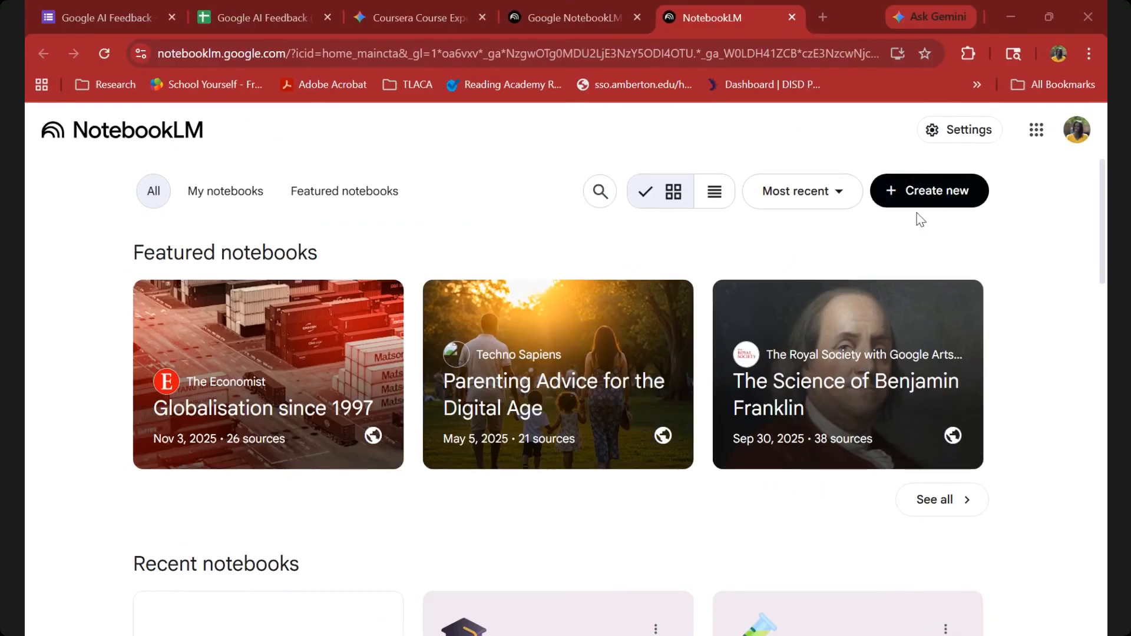
pyautogui.click(935, 196)
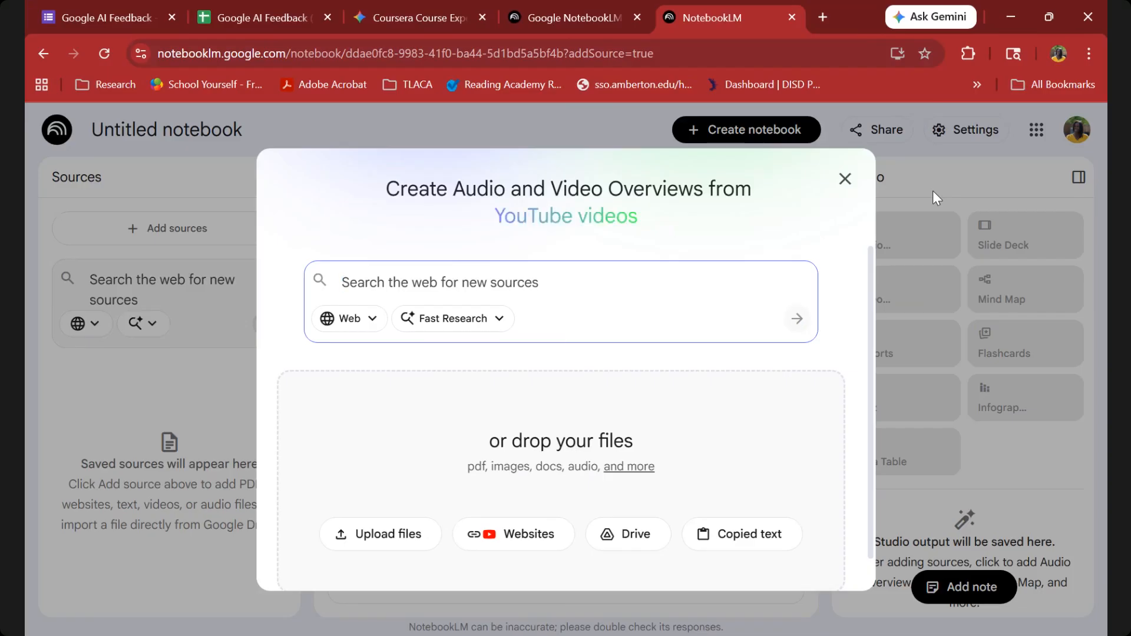
pyautogui.click(732, 549)
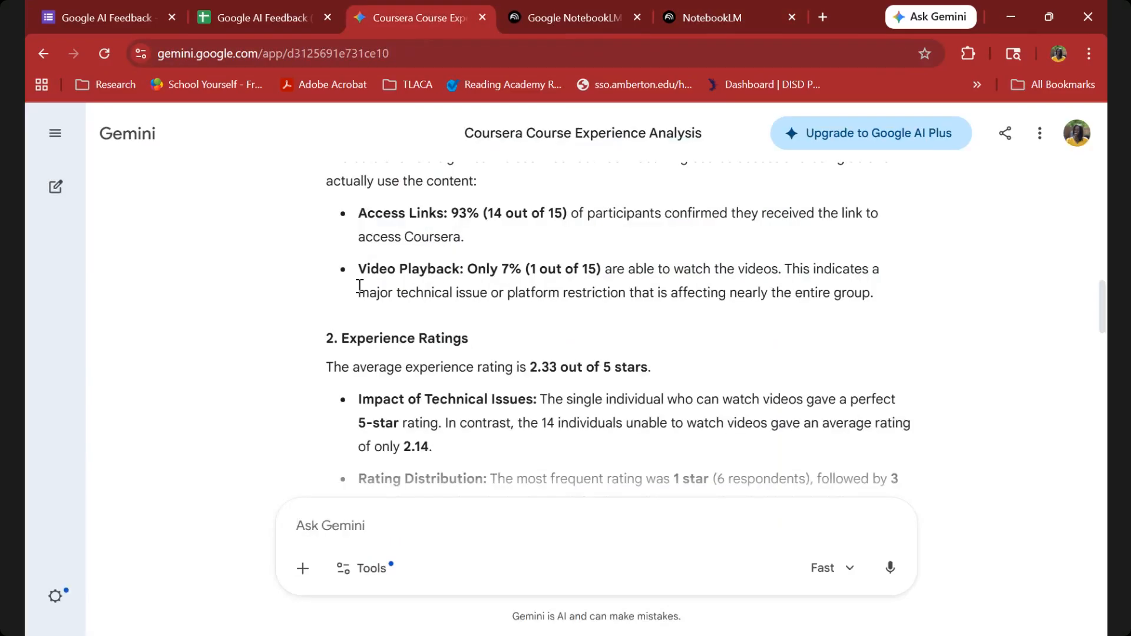
# Return from the Gemini web app to the responses spreadsheet and copy its Gemini analysis with the Data Summary.
pyautogui.scroll(-12, 360, 287)
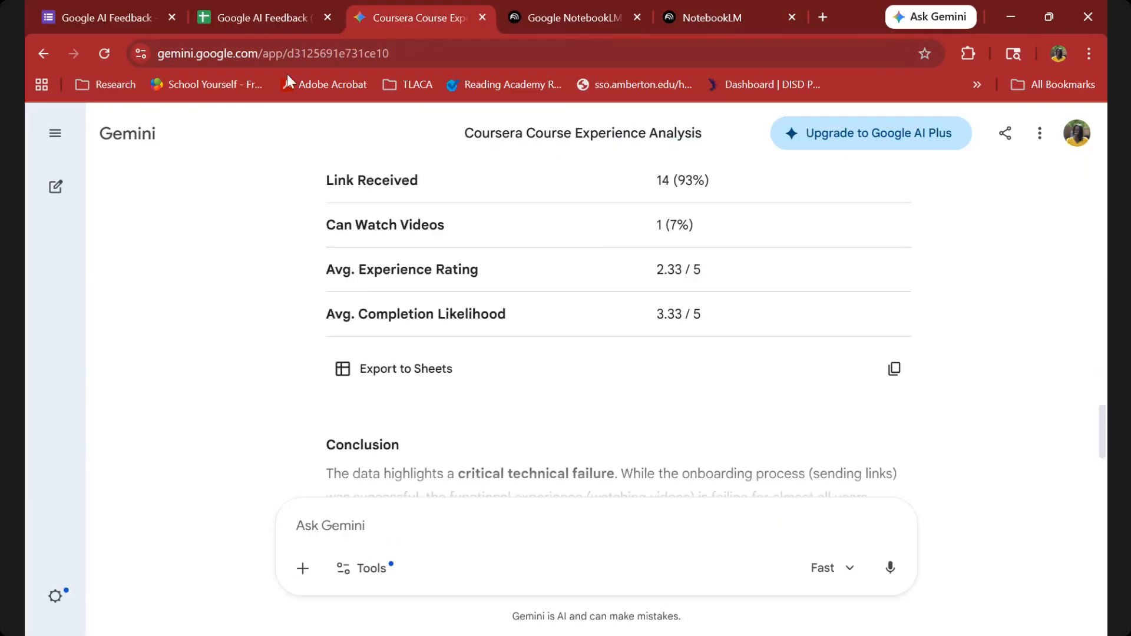
pyautogui.click(260, 7)
pyautogui.scroll(-3, 662, 455)
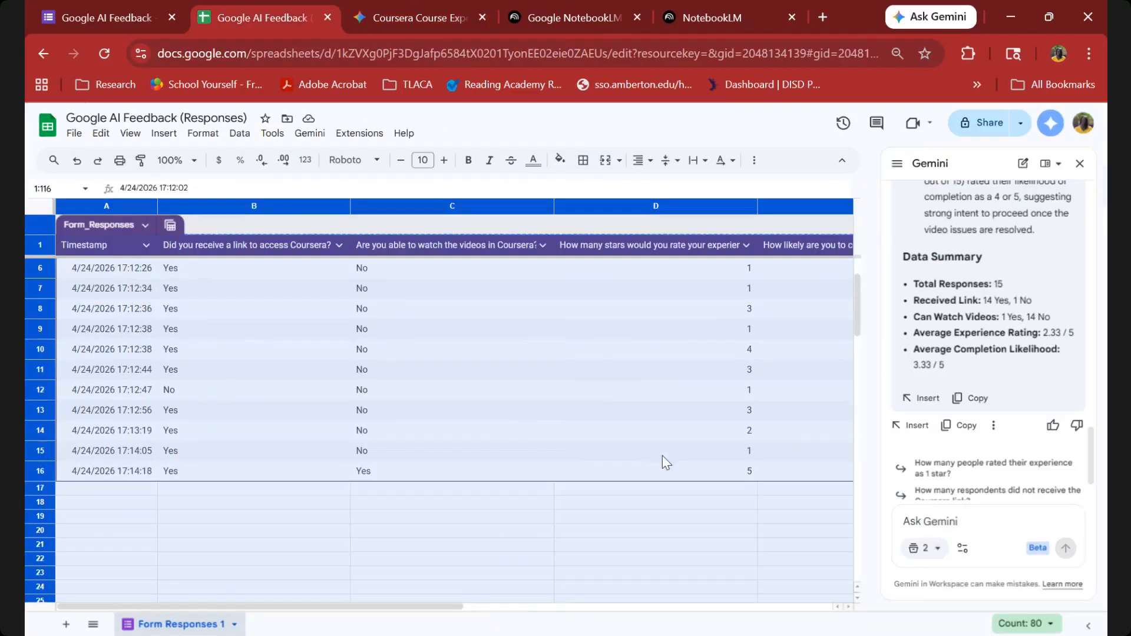
pyautogui.scroll(-1, 936, 392)
pyautogui.scroll(3, 936, 390)
pyautogui.scroll(4, 936, 389)
pyautogui.scroll(-6, 937, 389)
pyautogui.scroll(2, 937, 389)
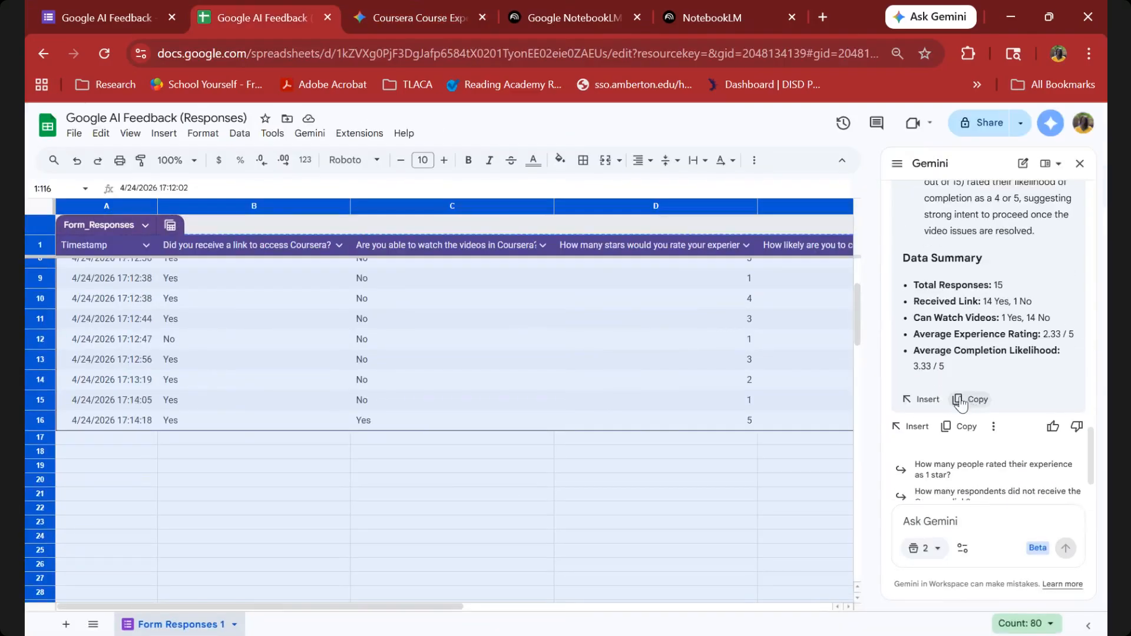
pyautogui.click(959, 403)
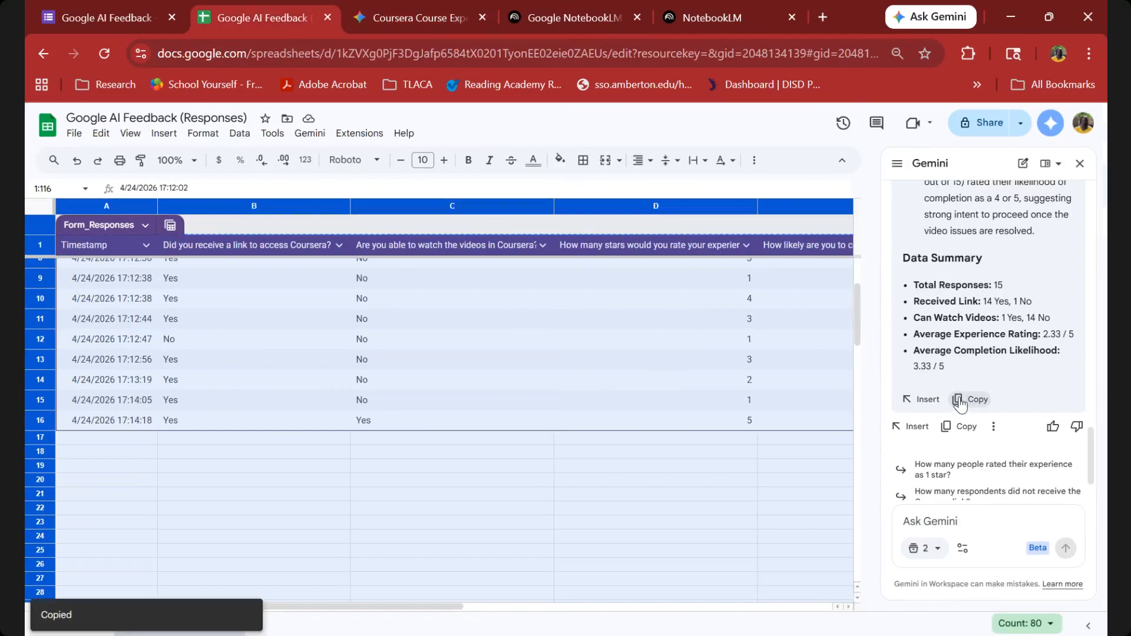
# Look over the conclusion of the Gemini web app's analysis and return to the NotebookLM notebook.
pyautogui.click(412, 17)
pyautogui.scroll(-3, 407, 317)
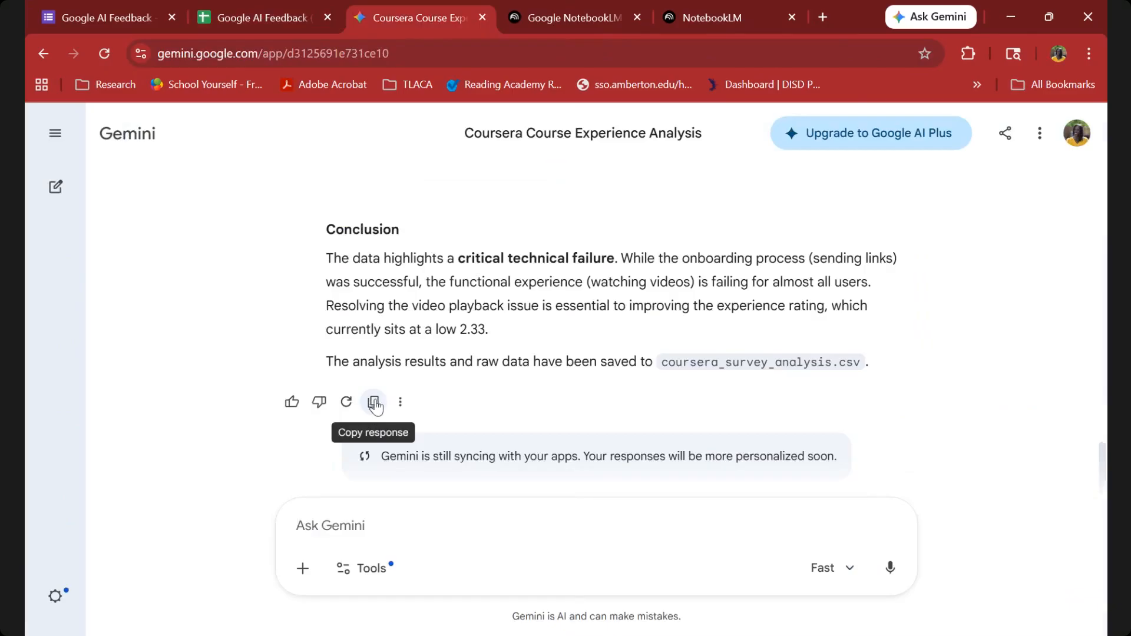
pyautogui.click(680, 3)
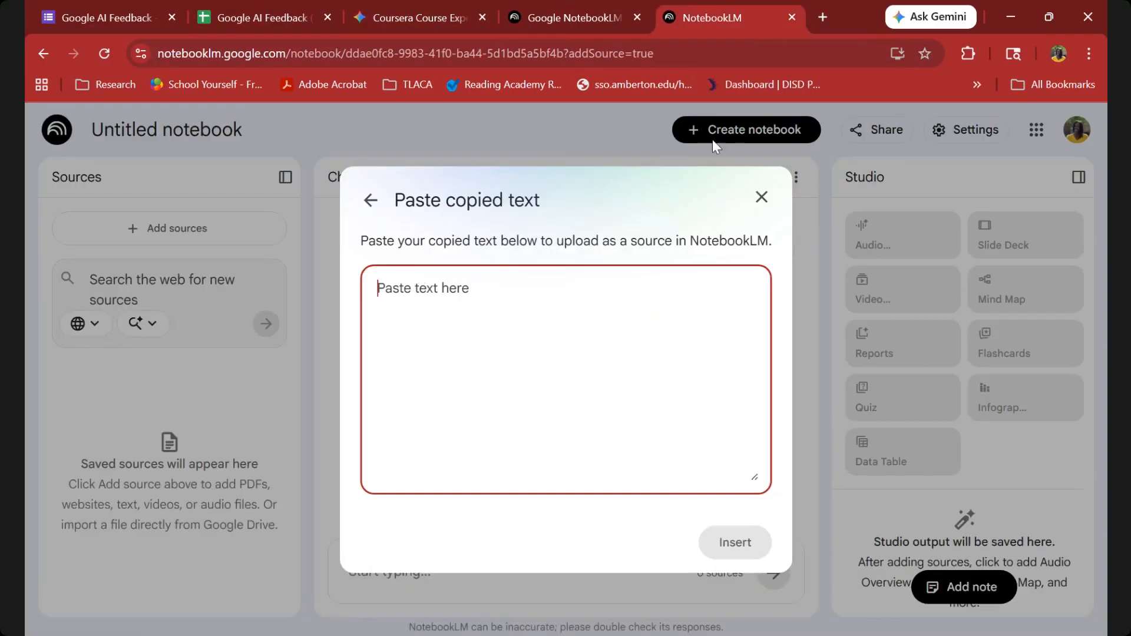
# Add the analysis copied from the spreadsheet to the untitled notebook as a copied-text source.
pyautogui.click(761, 197)
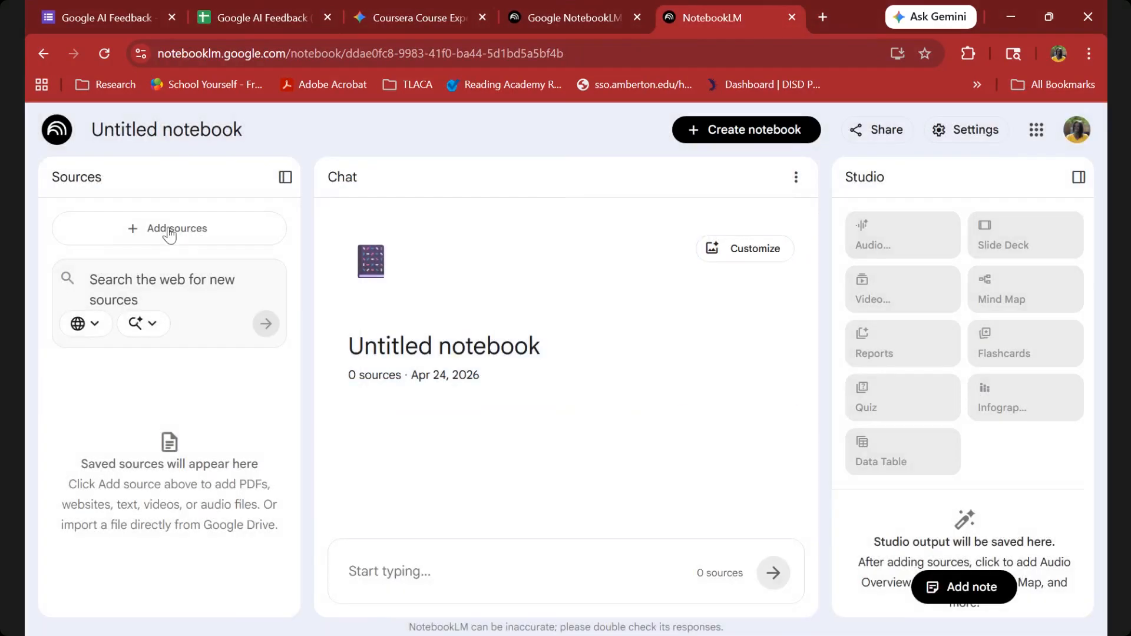
pyautogui.click(169, 230)
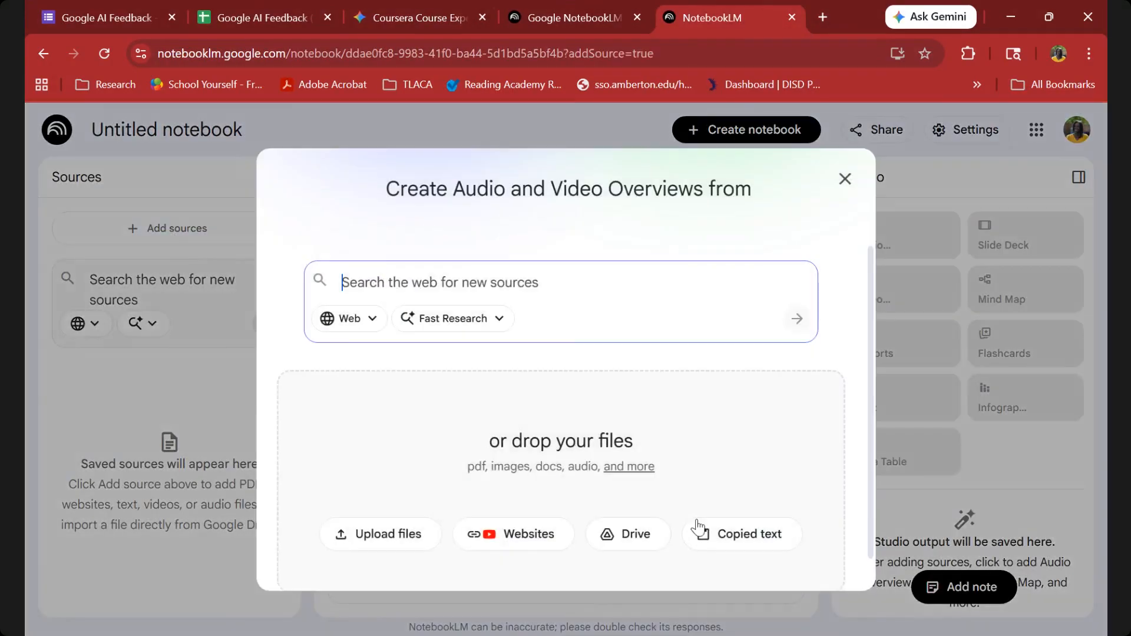
pyautogui.click(732, 539)
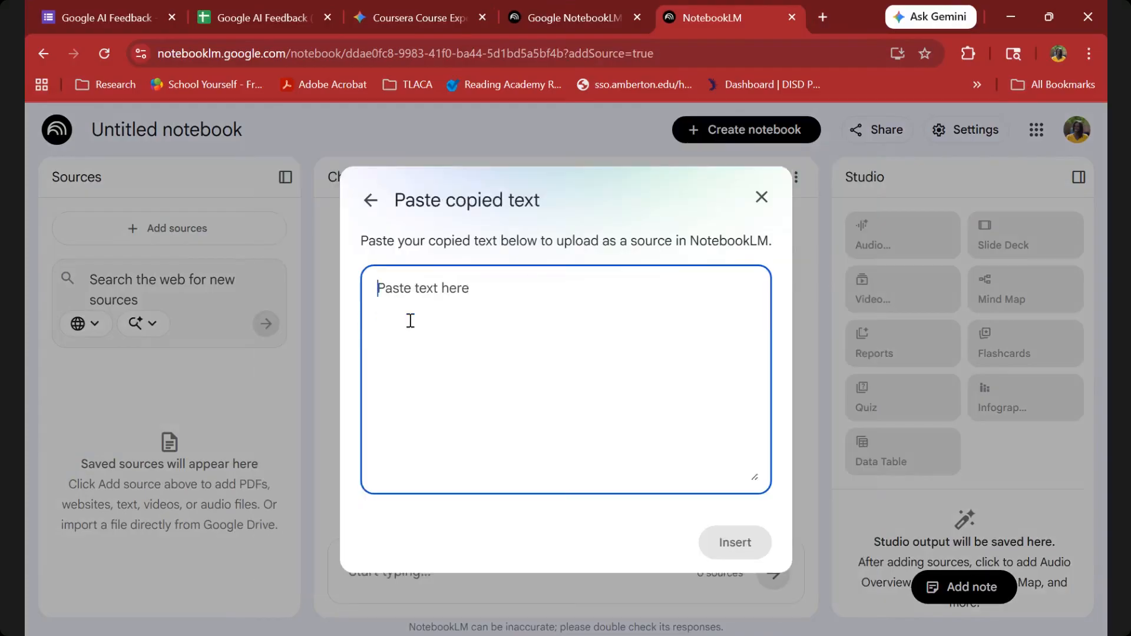
pyautogui.rightClick(411, 320)
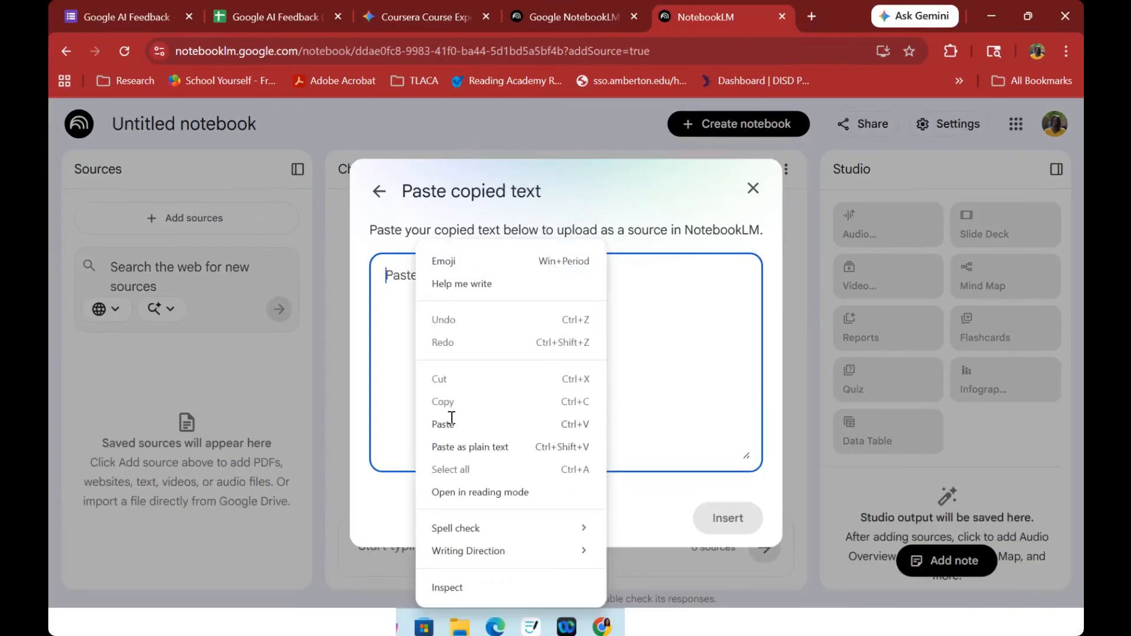
pyautogui.click(451, 424)
pyautogui.scroll(10, 397, 294)
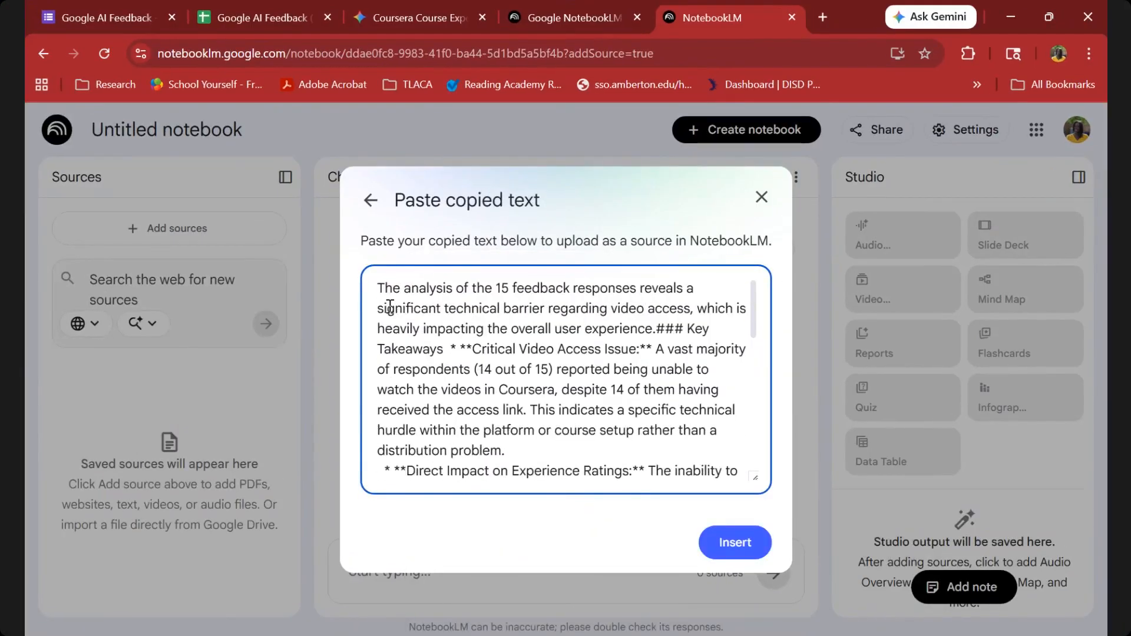
pyautogui.scroll(-10, 390, 306)
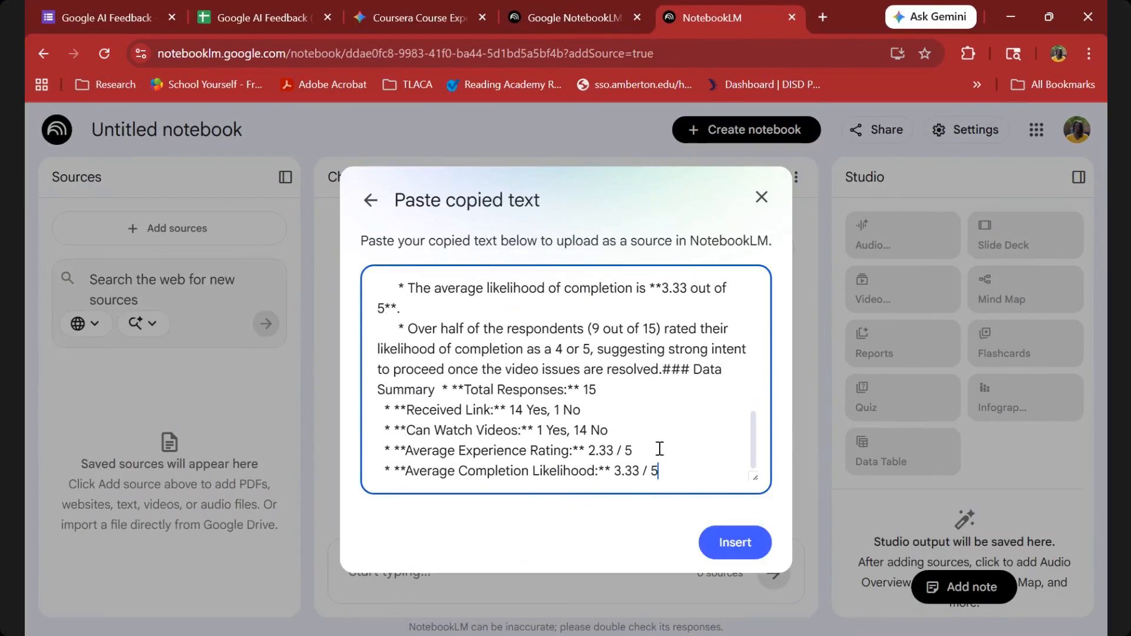
pyautogui.click(732, 545)
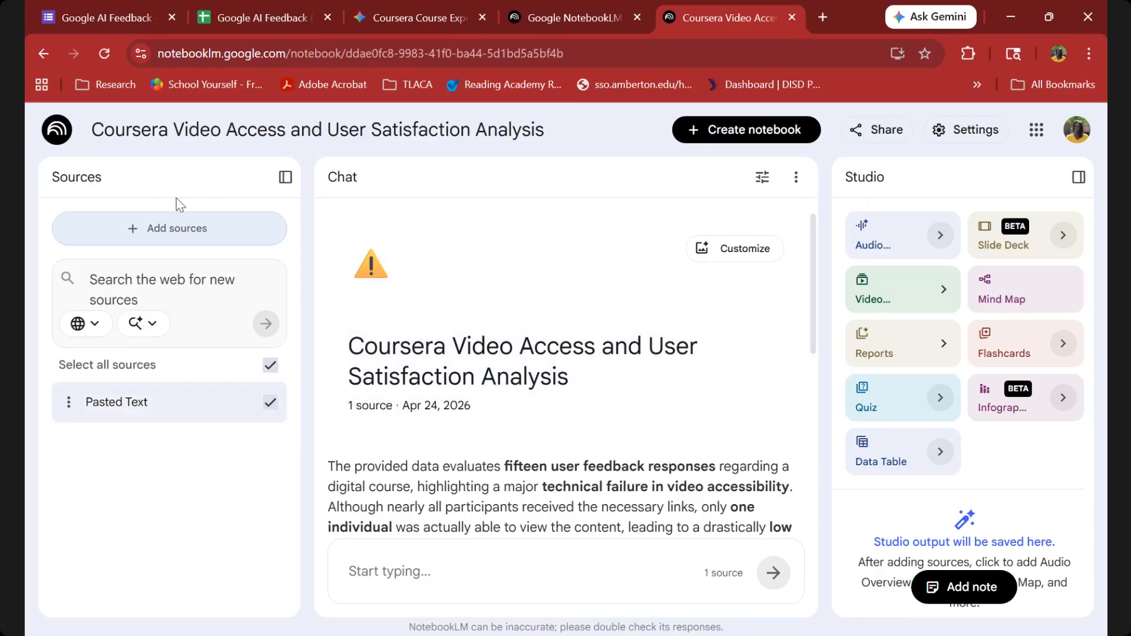
# Write a notebook chat prompt asking for a landscape infographic that highlights the analysis from the source provided.
pyautogui.click(398, 573)
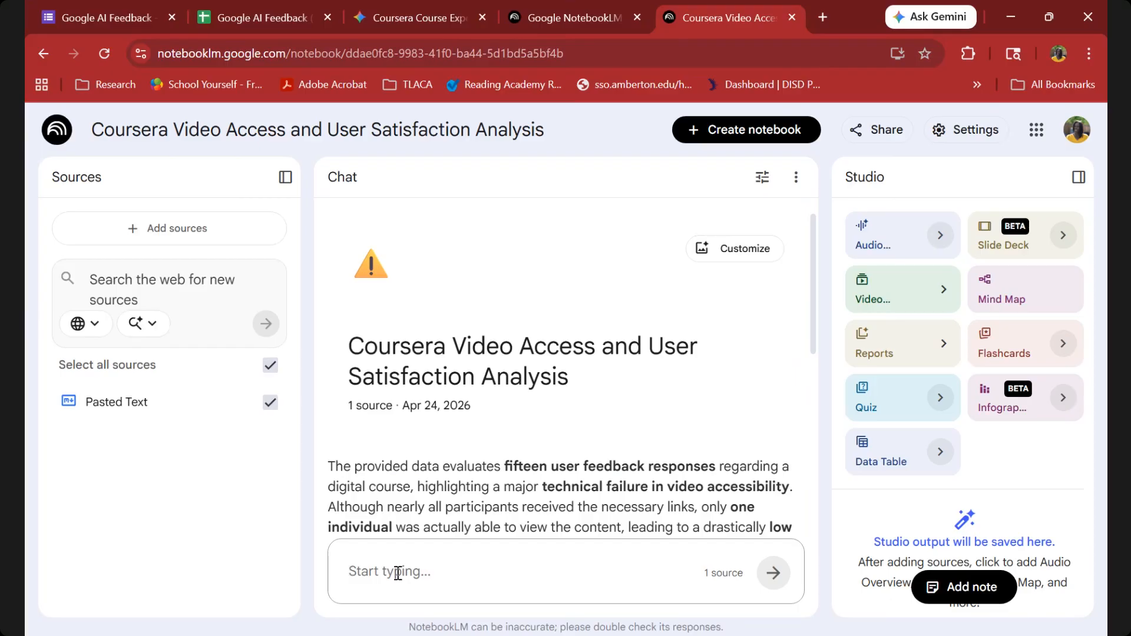
pyautogui.write('C')
pyautogui.press('BackSpace')
pyautogui.write('Can')
pyautogui.press('BackSpace')
pyautogui.press('BackSpace')
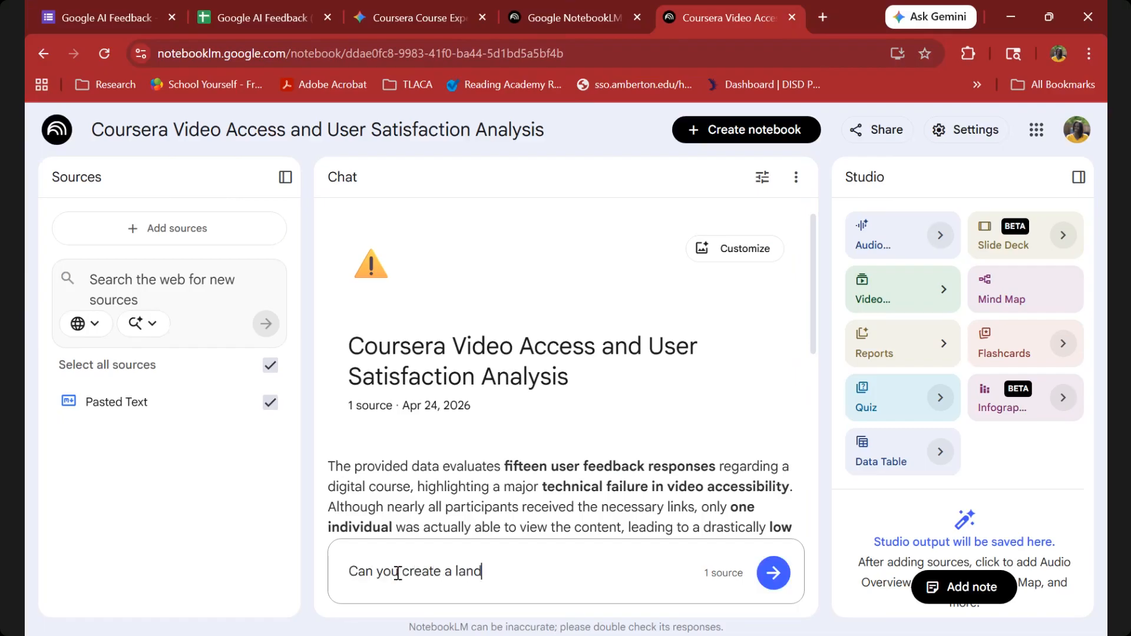
pyautogui.write('you create a landscape infographic that high')
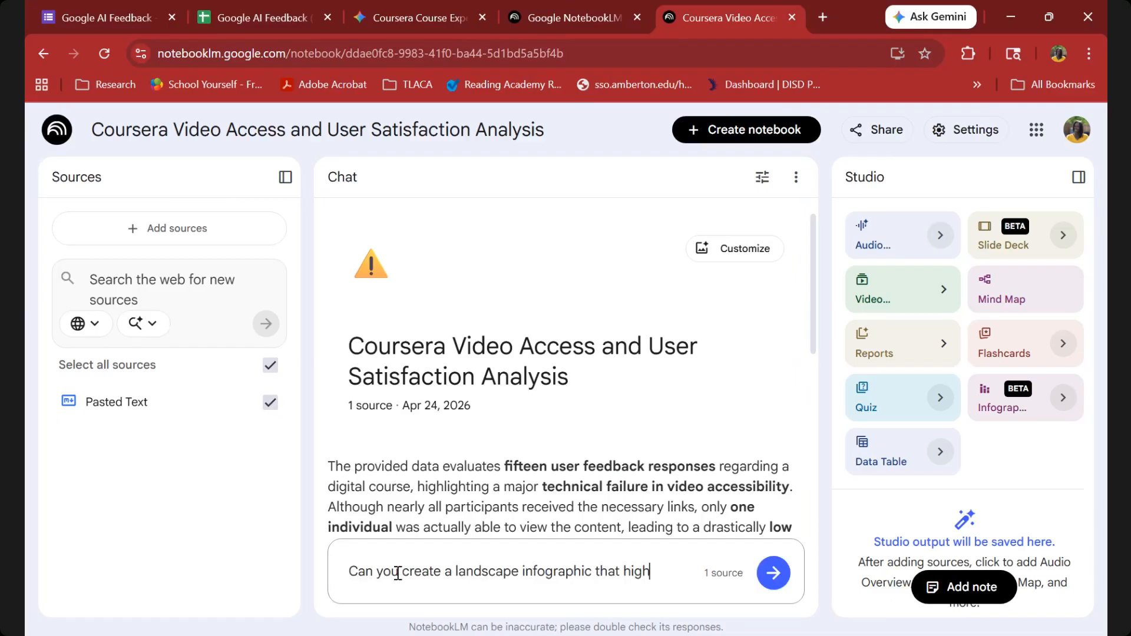
pyautogui.write('lights the')
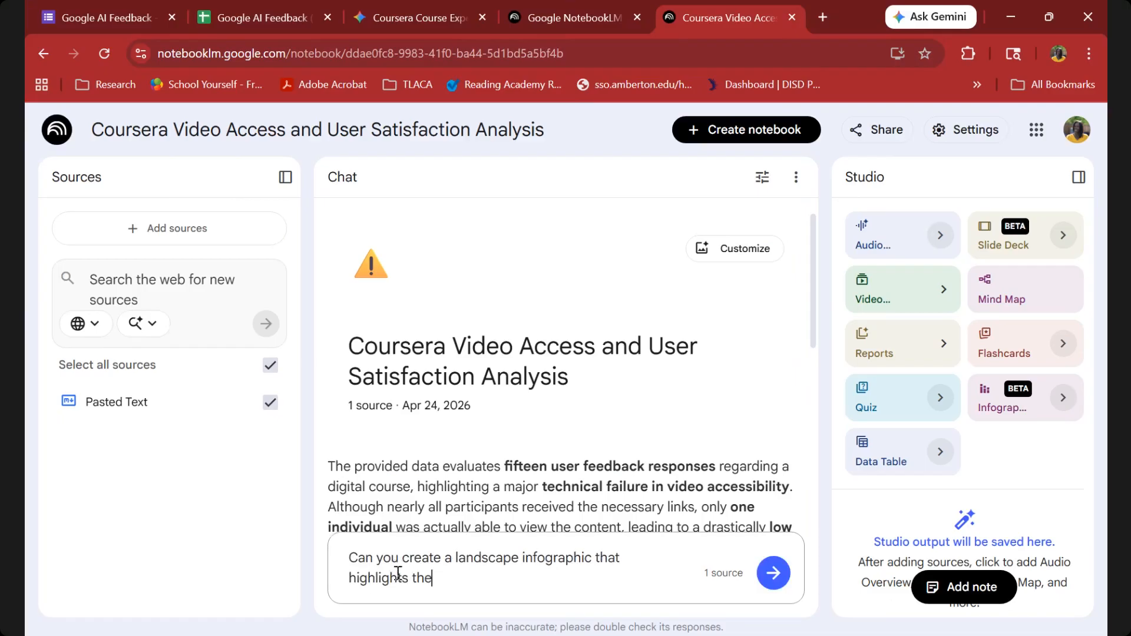
pyautogui.write(' analysis from the sourc')
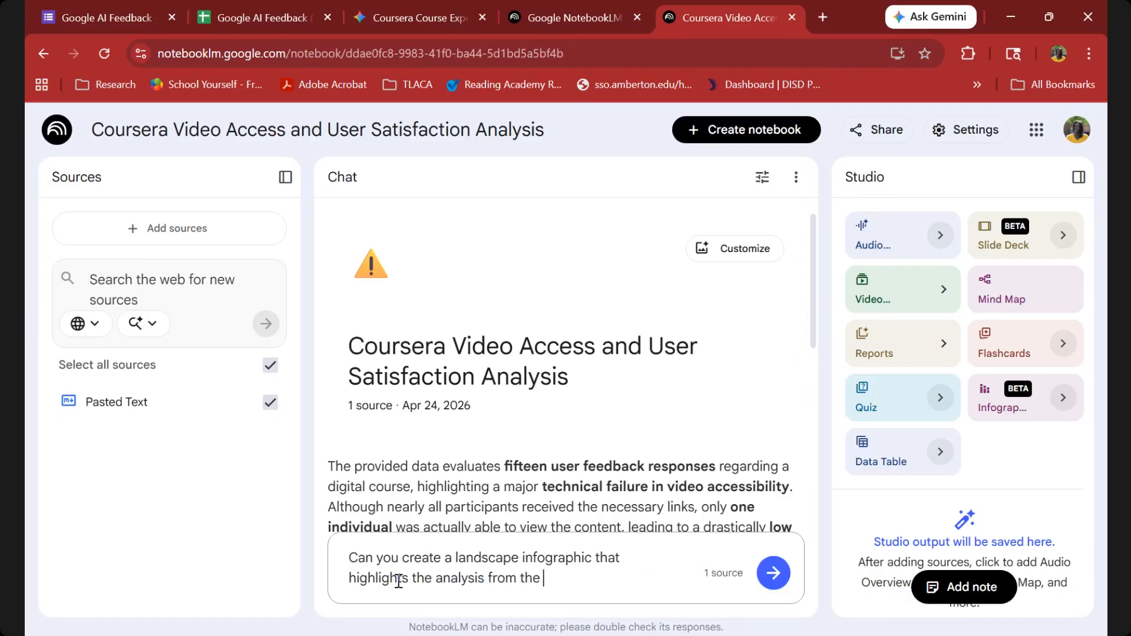
pyautogui.write('e provided.')
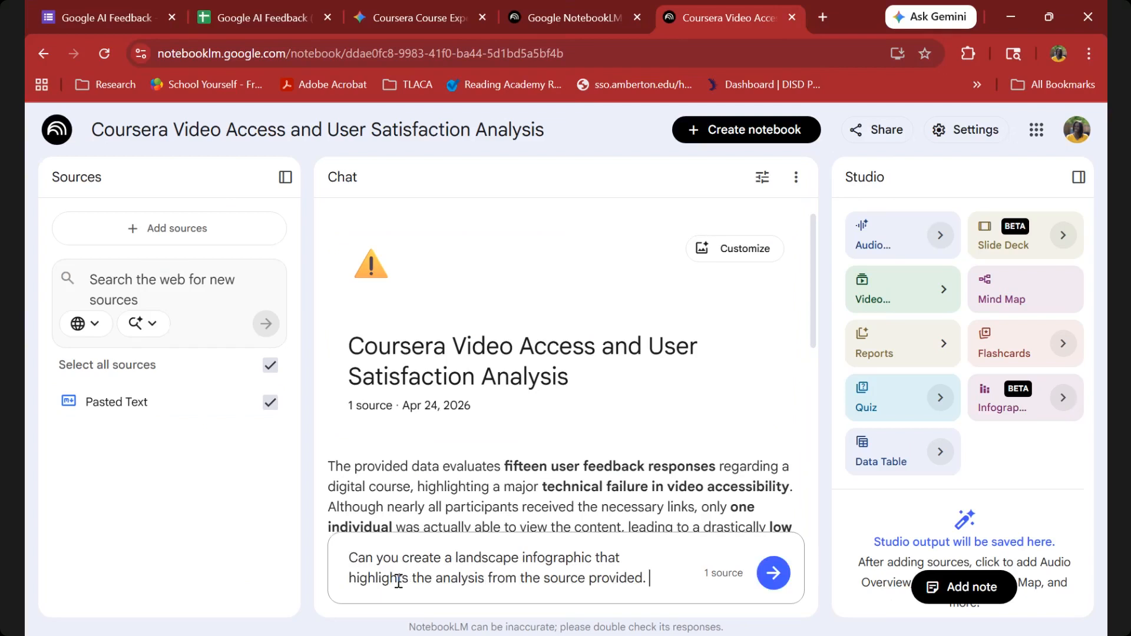
pyautogui.write(' Make it clear and easy to understand.')
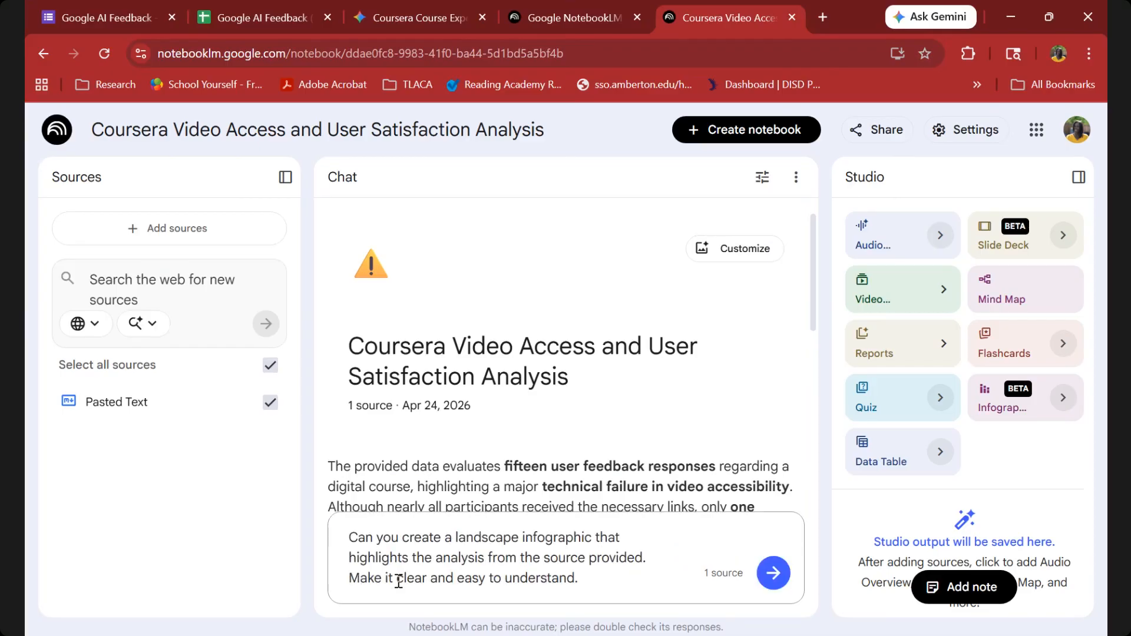
pyautogui.write(' Make it AI Thema')
# Extend the prompt to request a clear, easy-to-understand infographic with an AI theme, and send it.
pyautogui.press('BackSpace')
pyautogui.press('BackSpace')
pyautogui.press('BackSpace')
pyautogui.press('BackSpace')
pyautogui.press('BackSpace')
pyautogui.press('BackSpace')
pyautogui.press('BackSpace')
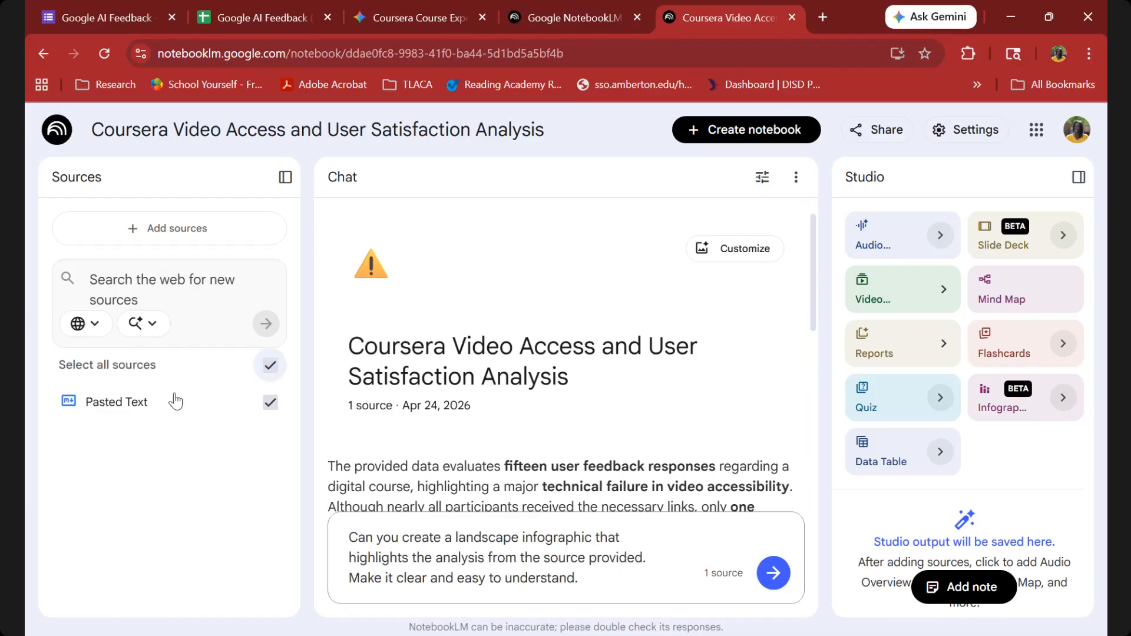
pyautogui.click(773, 573)
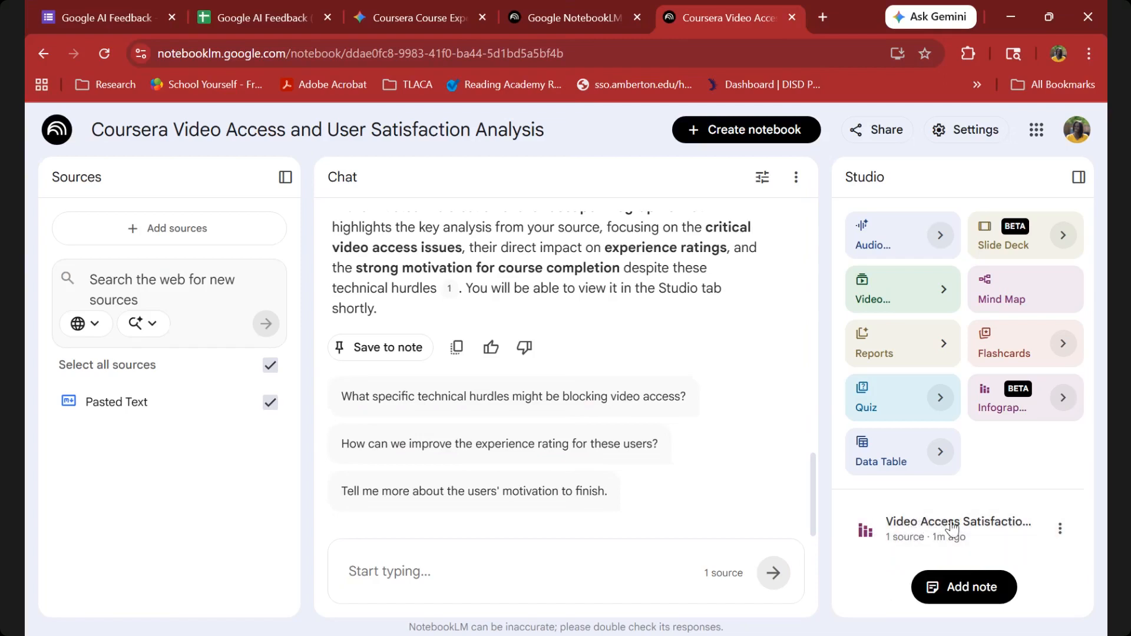
# Open the generated Video Access Satisfaction infographic, download it and close its viewer.
pyautogui.click(920, 547)
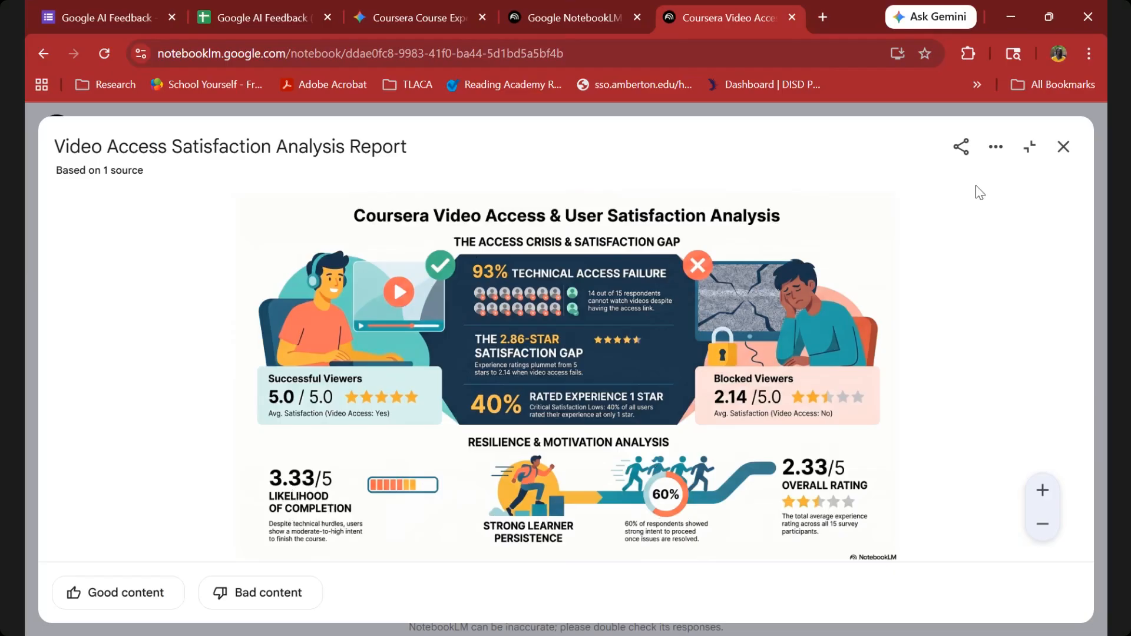
pyautogui.click(994, 152)
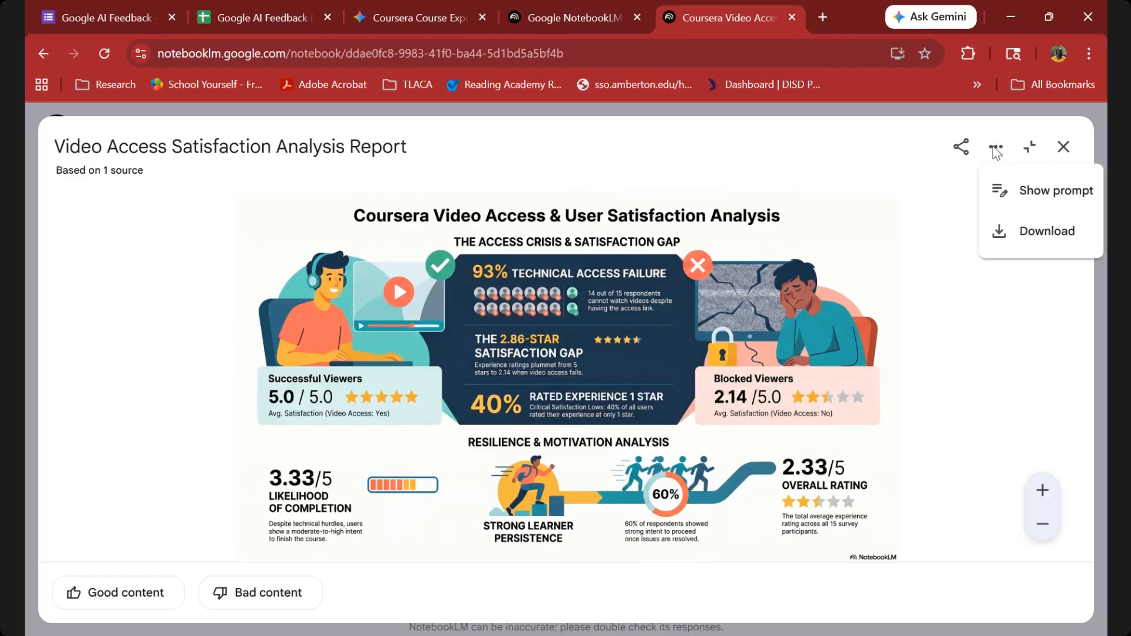
pyautogui.click(1007, 237)
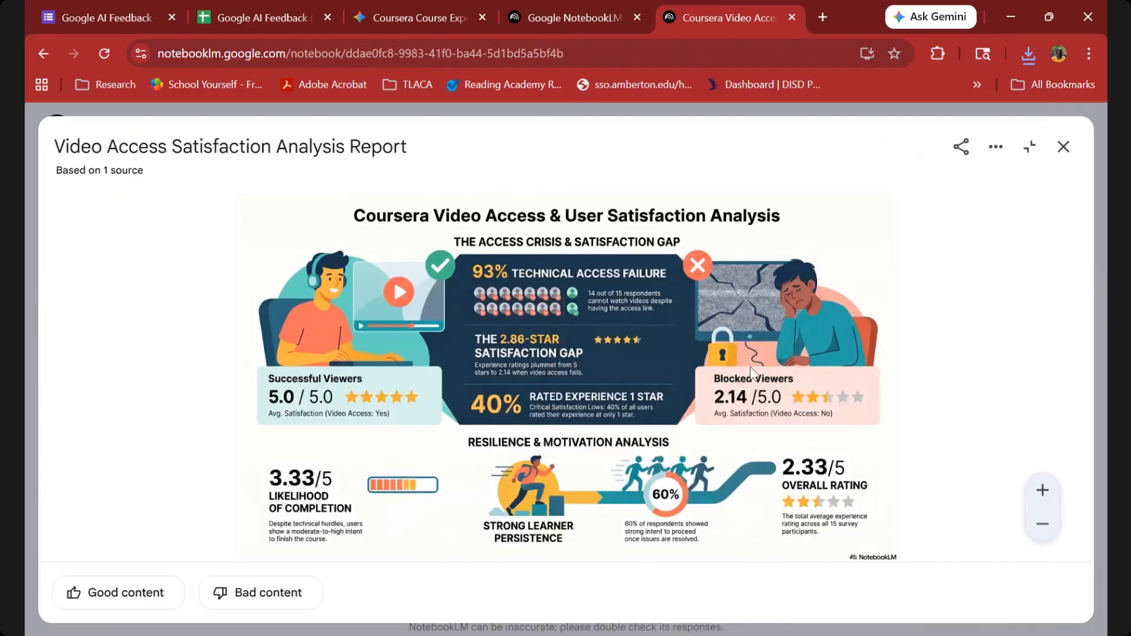
pyautogui.click(1062, 149)
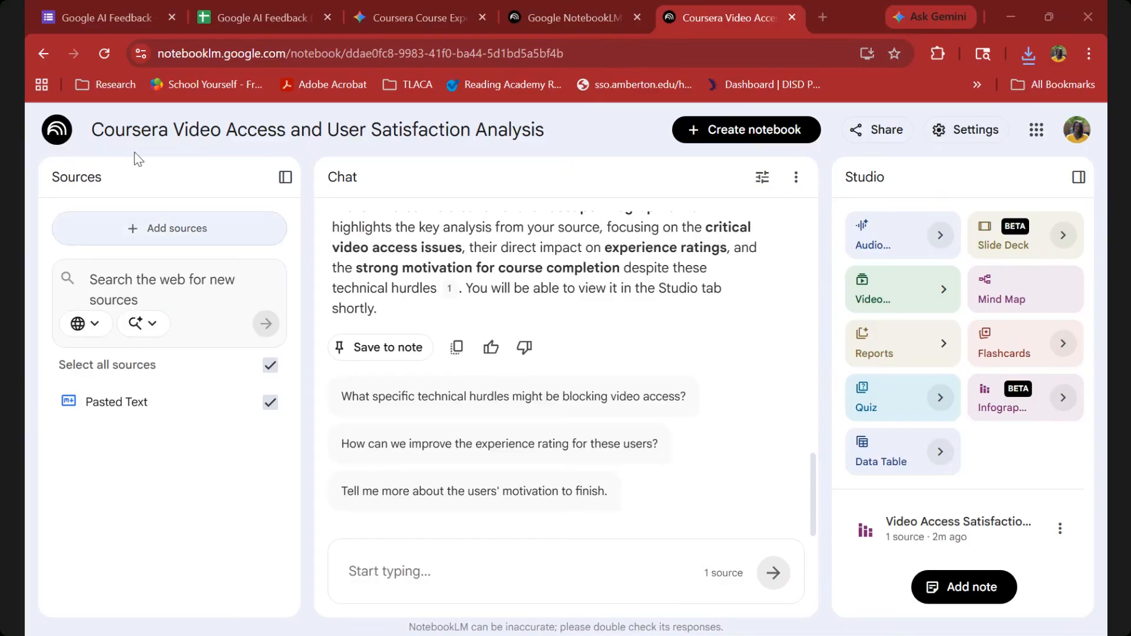
pyautogui.moveTo(253, 12)
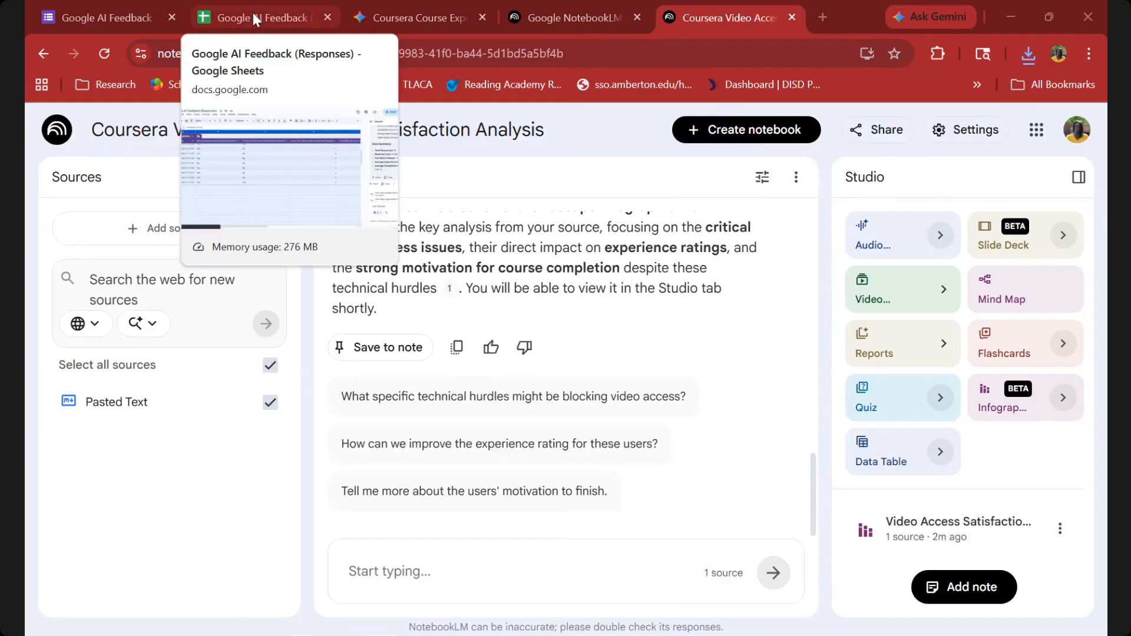